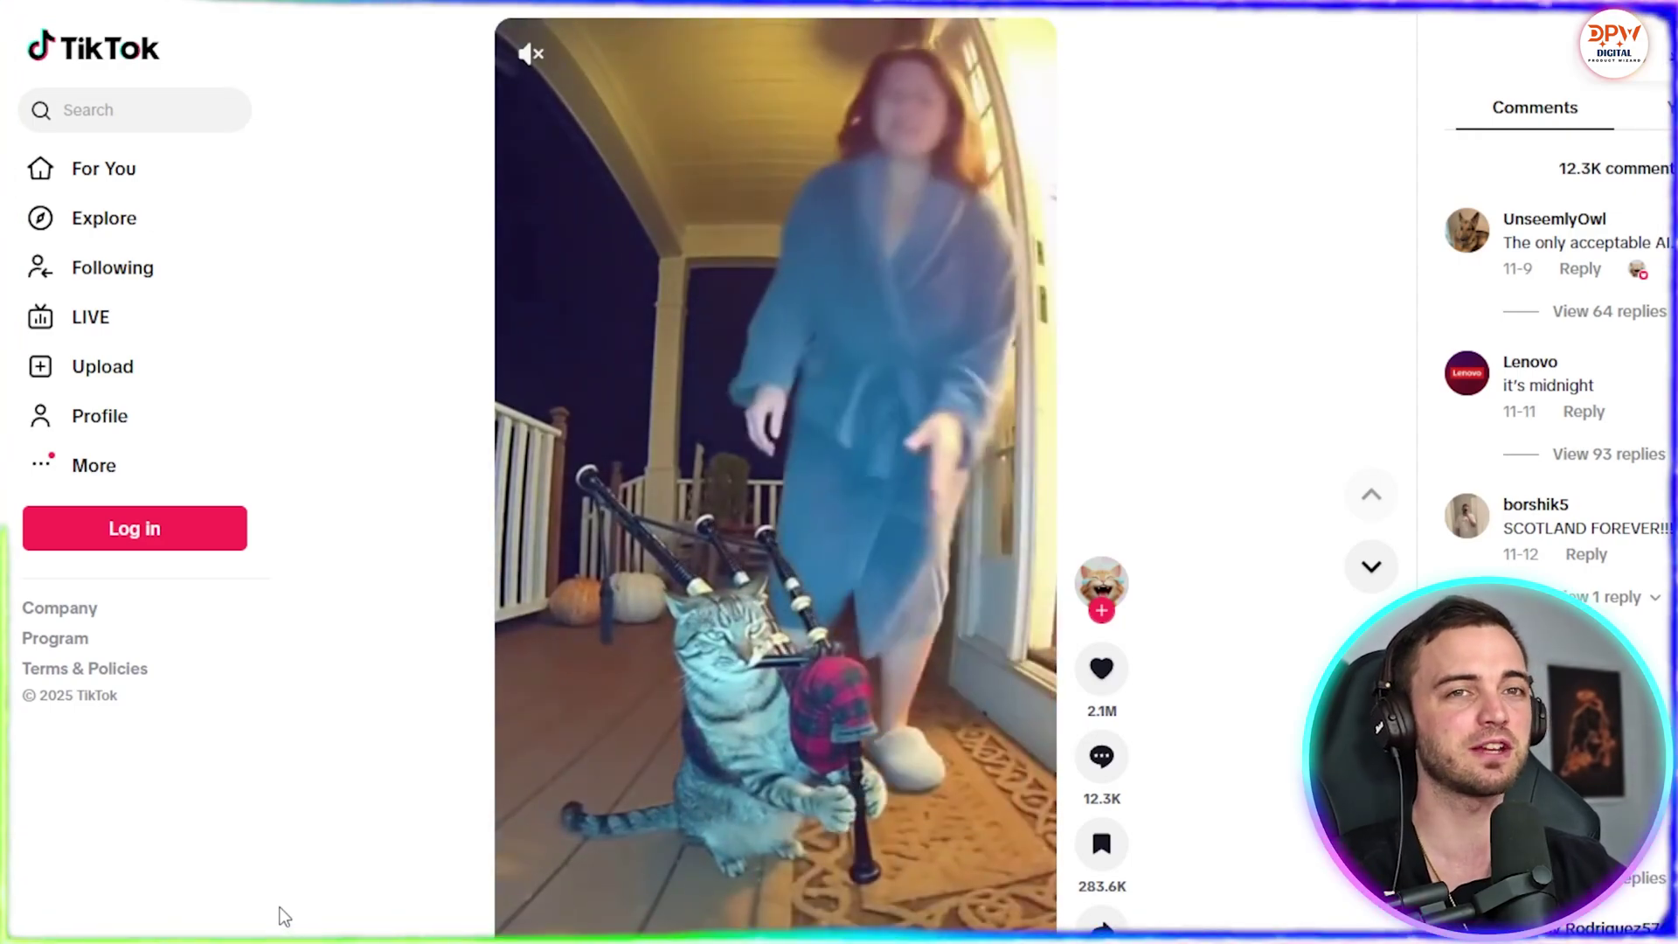
Step: Scroll to the next TikTok clip and start it playing
scroll(364, 749, "down", 1)
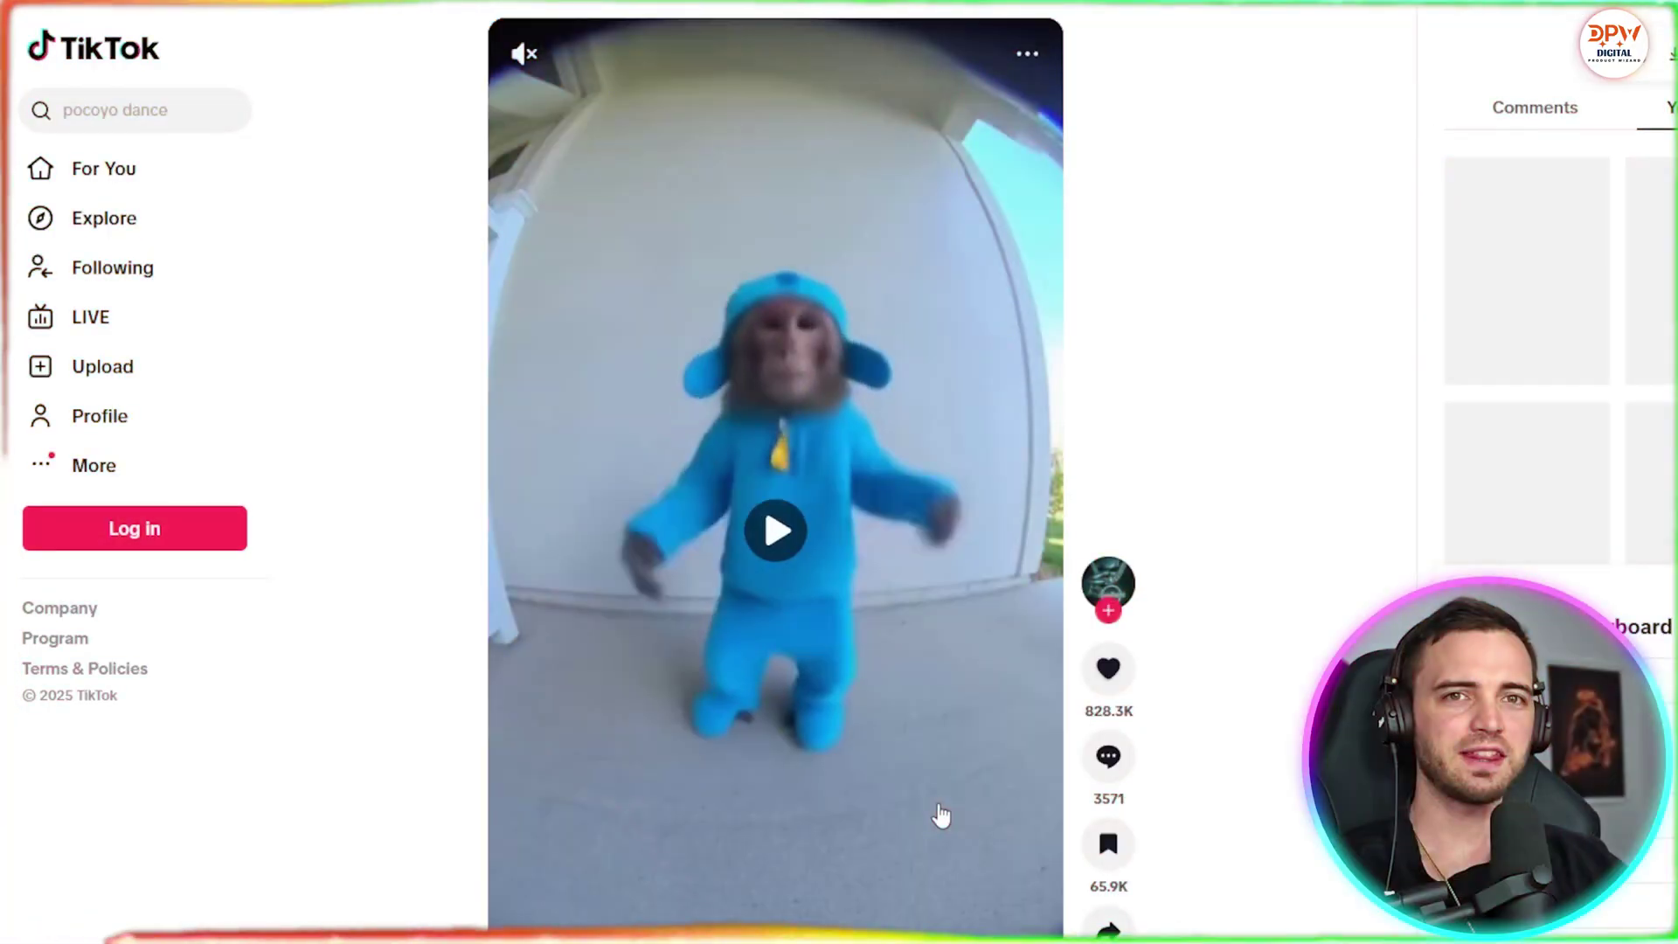
left_click(940, 814)
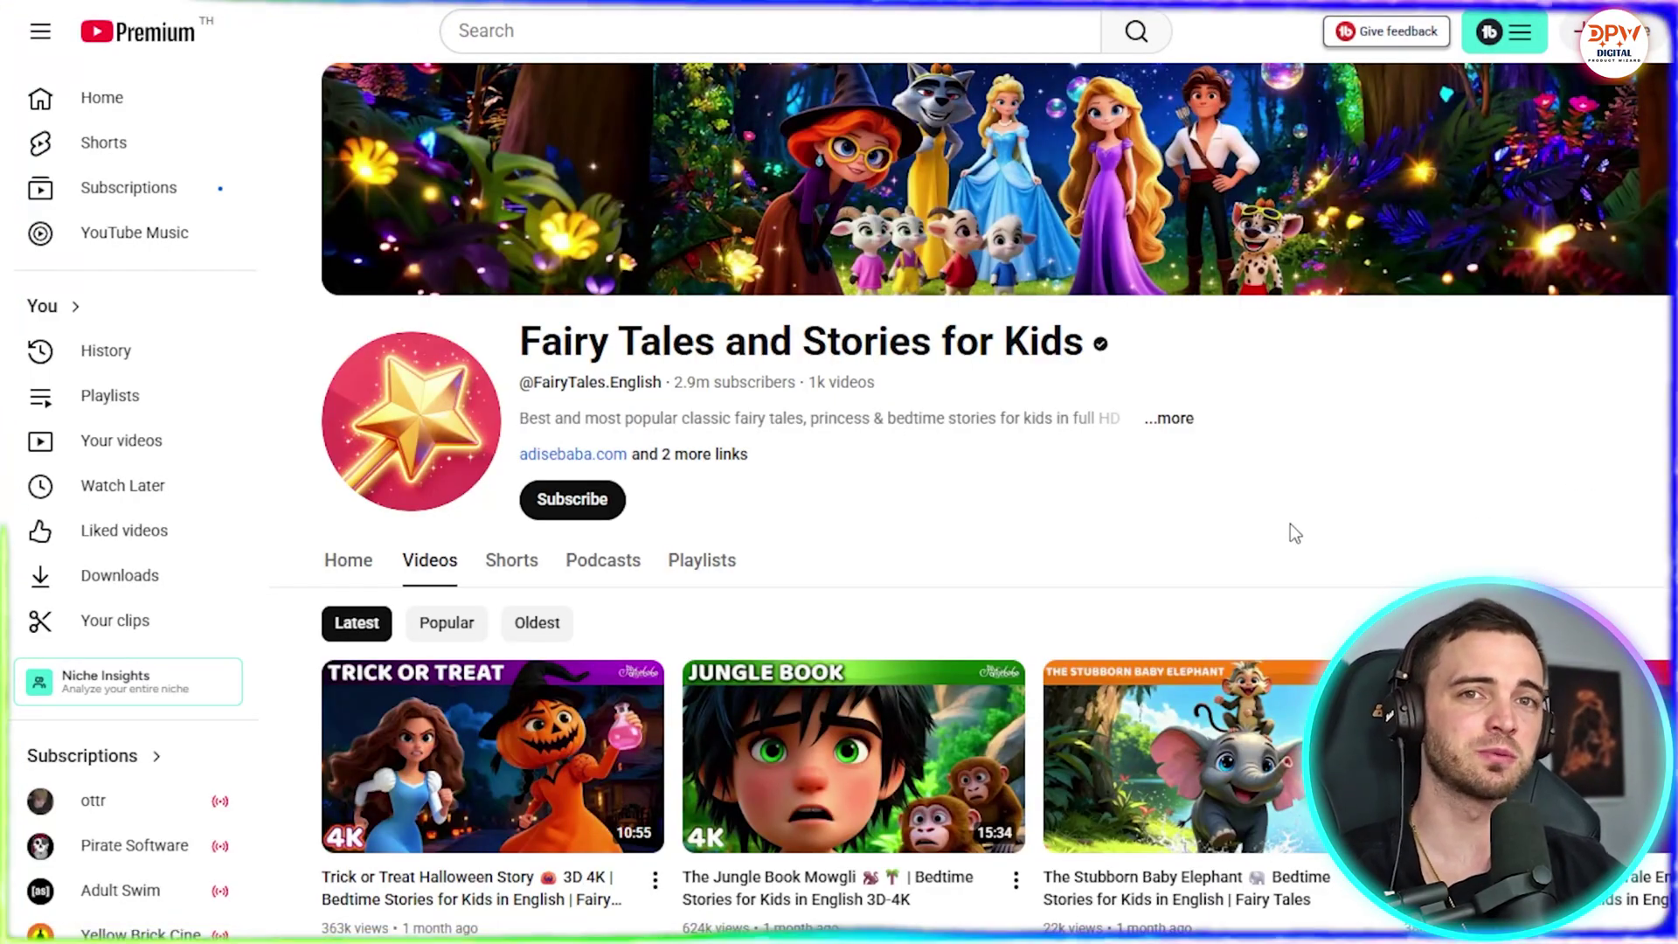
Step: Scroll through the Fairy Tales and Stories for Kids channel's video list
scroll(1290, 525, "down", 4)
mouse_move(874, 500)
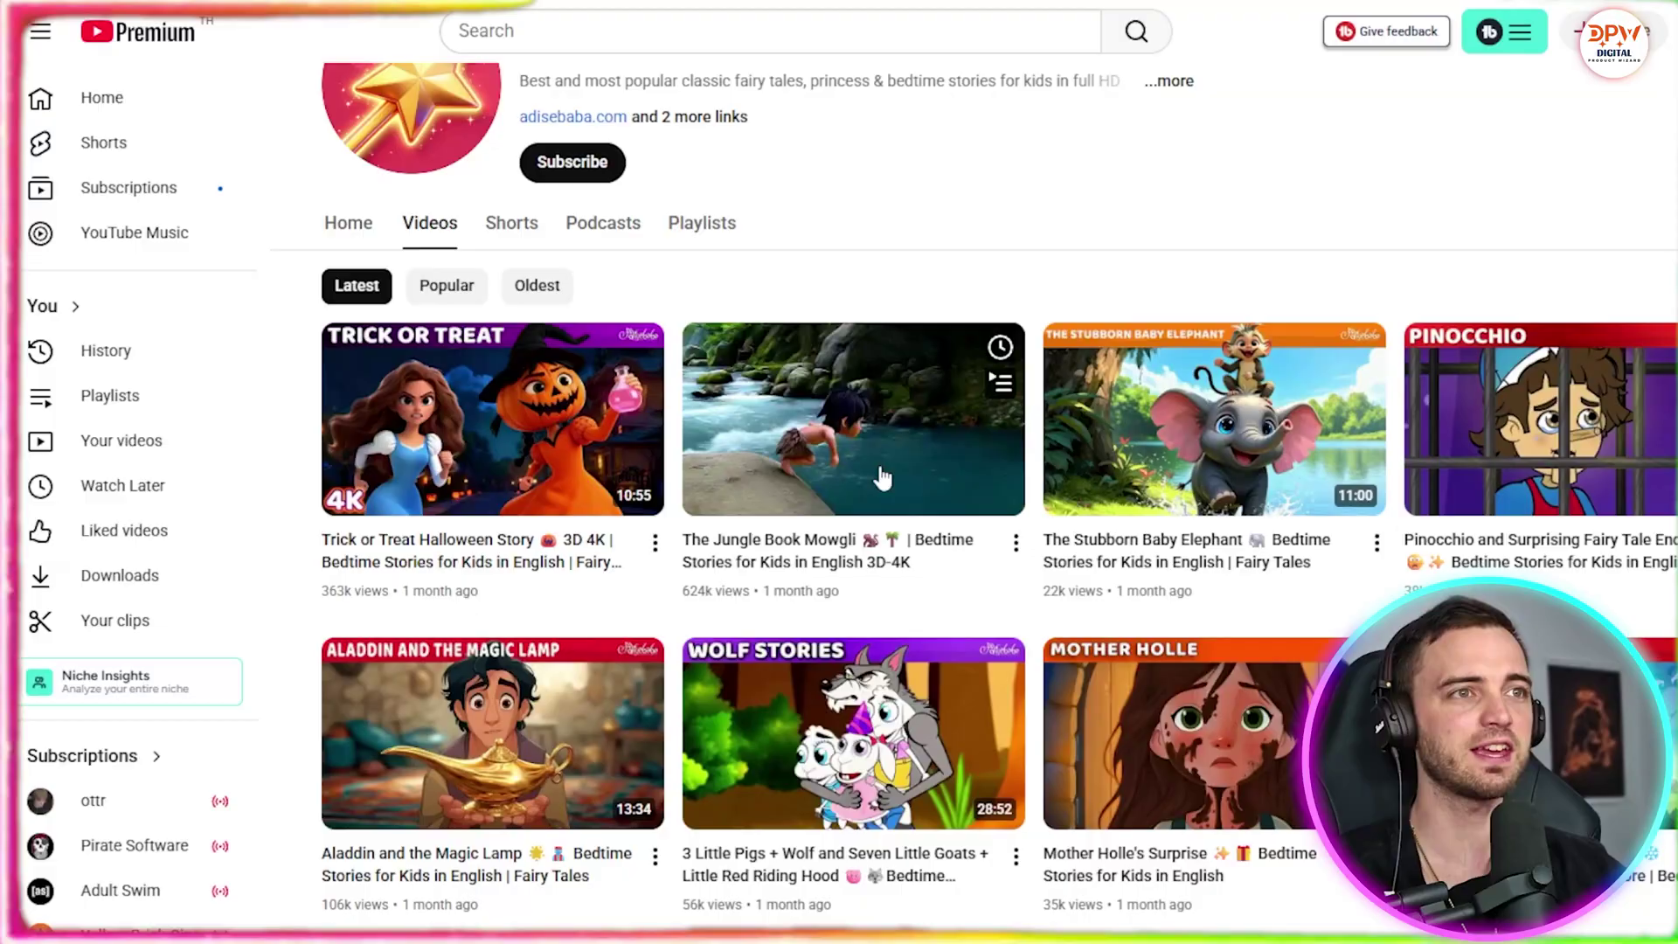
scroll(1053, 514, "up", 4)
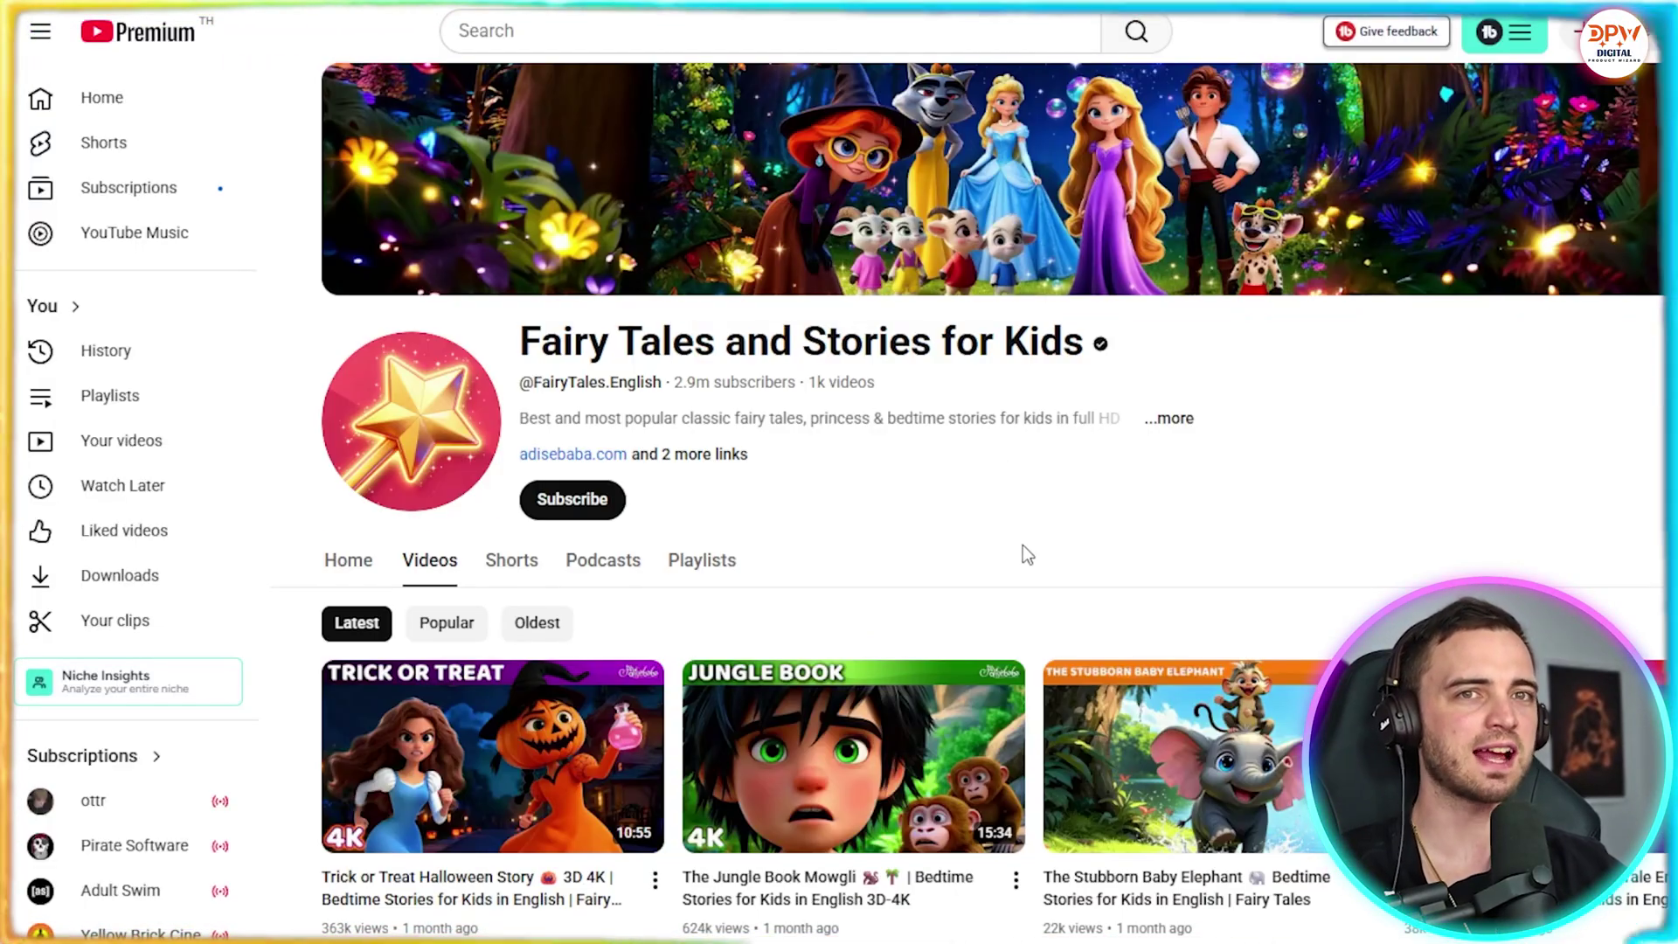
scroll(1028, 549, "down", 4)
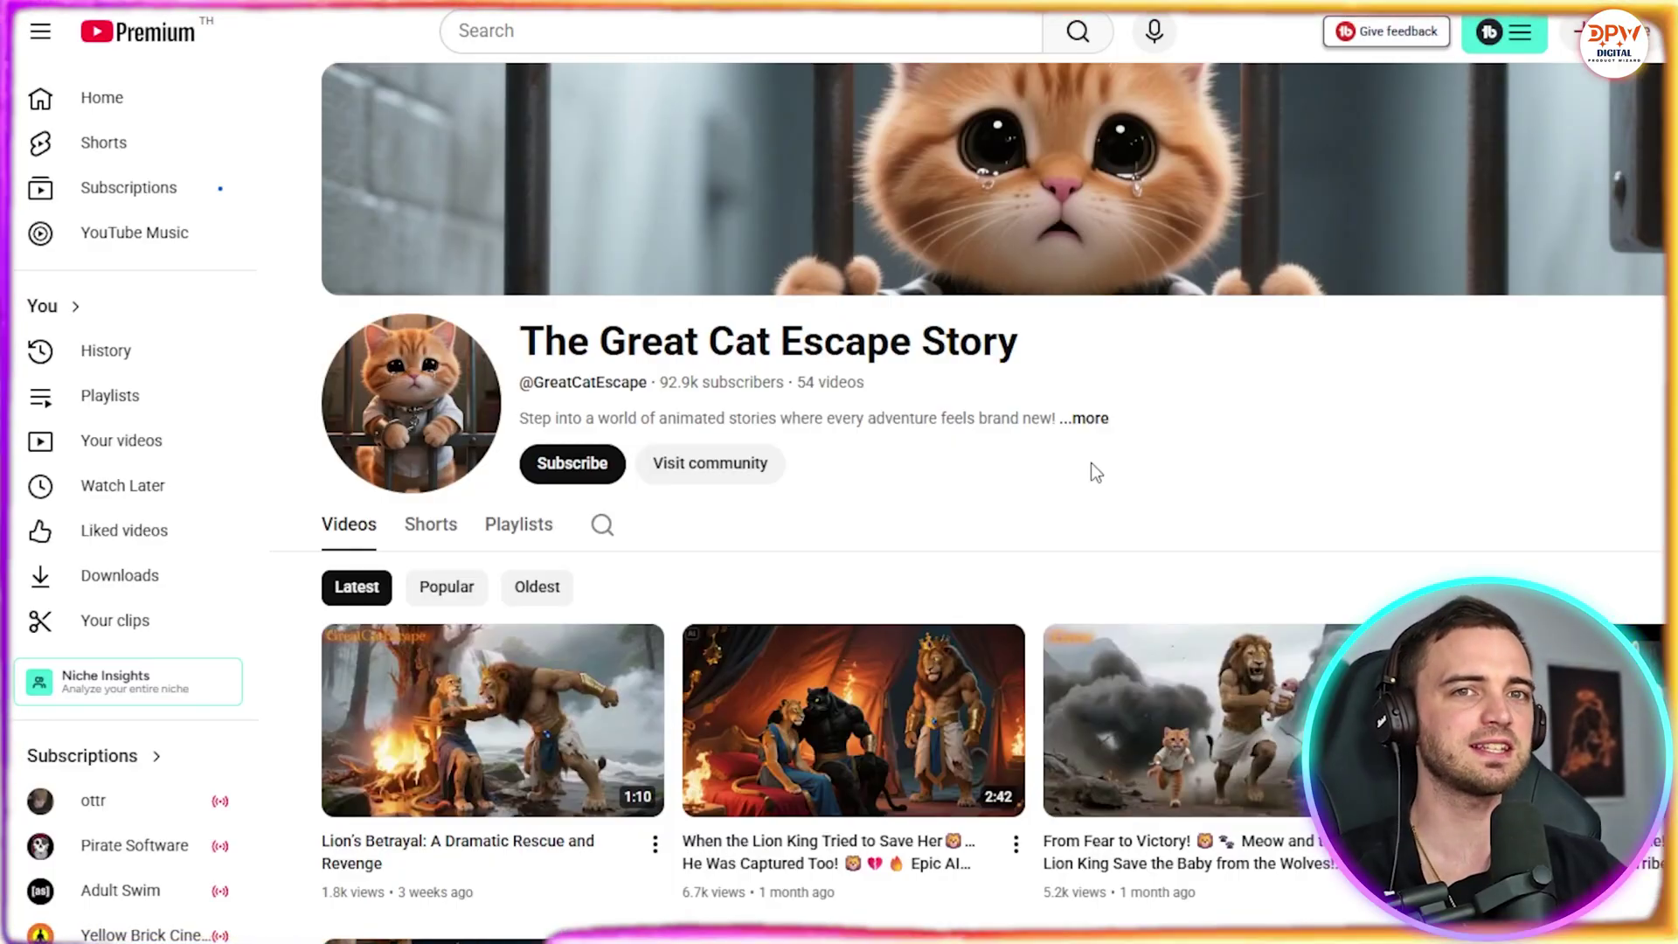
scroll(1094, 472, "down", 6)
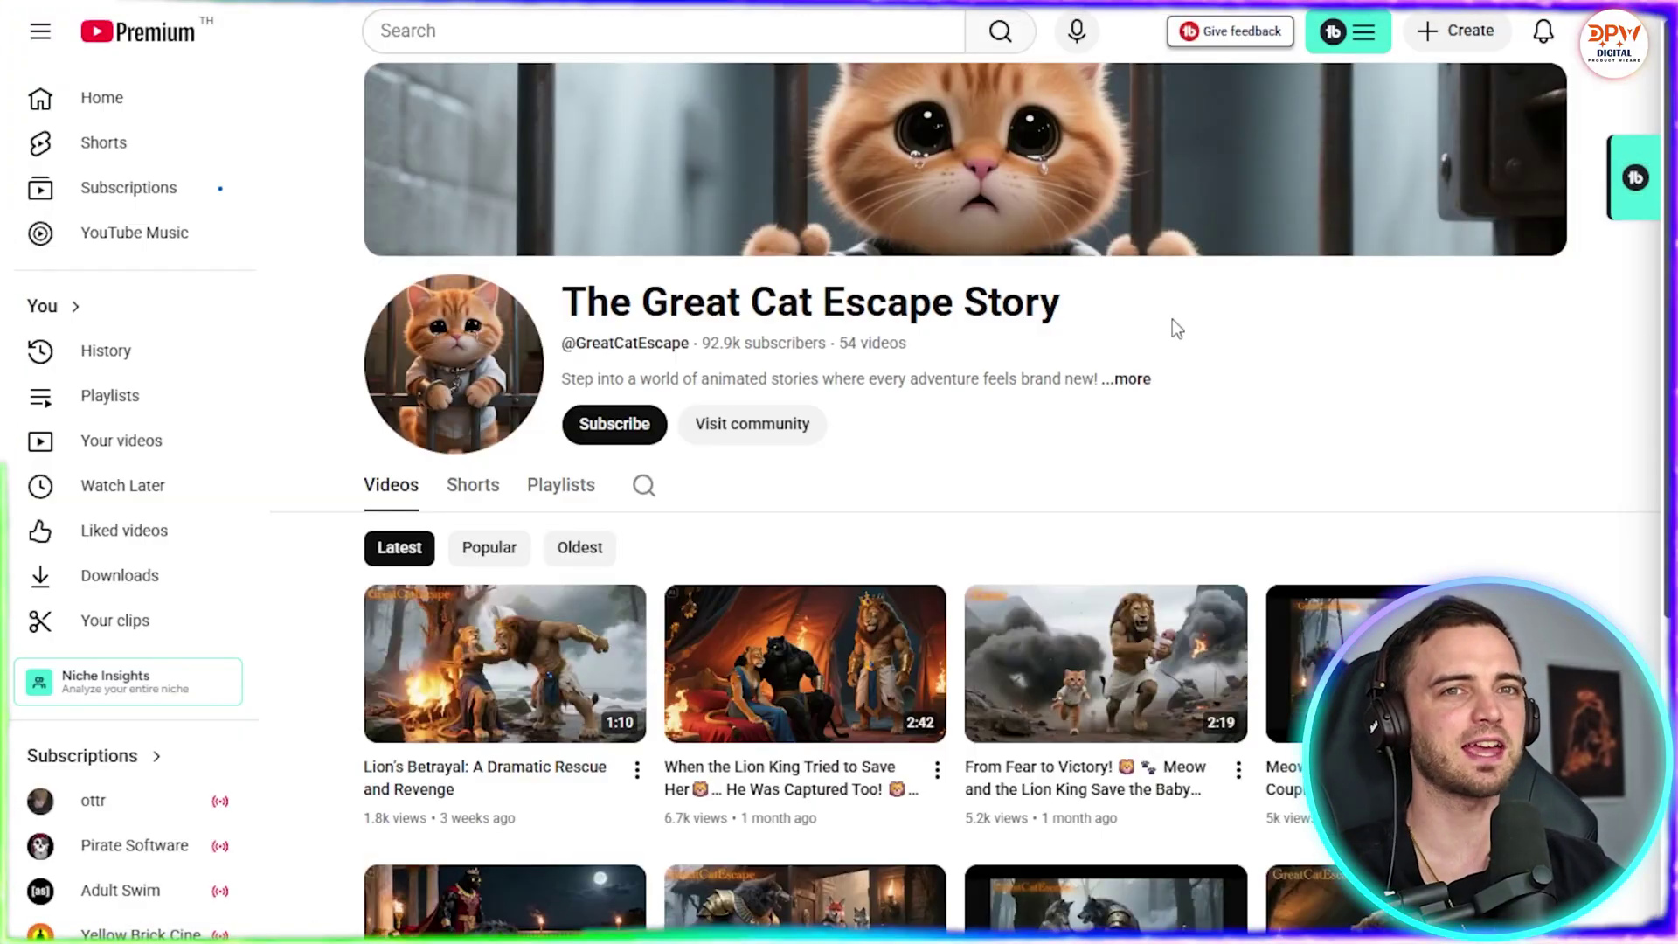
scroll(1538, 477, "down", 5)
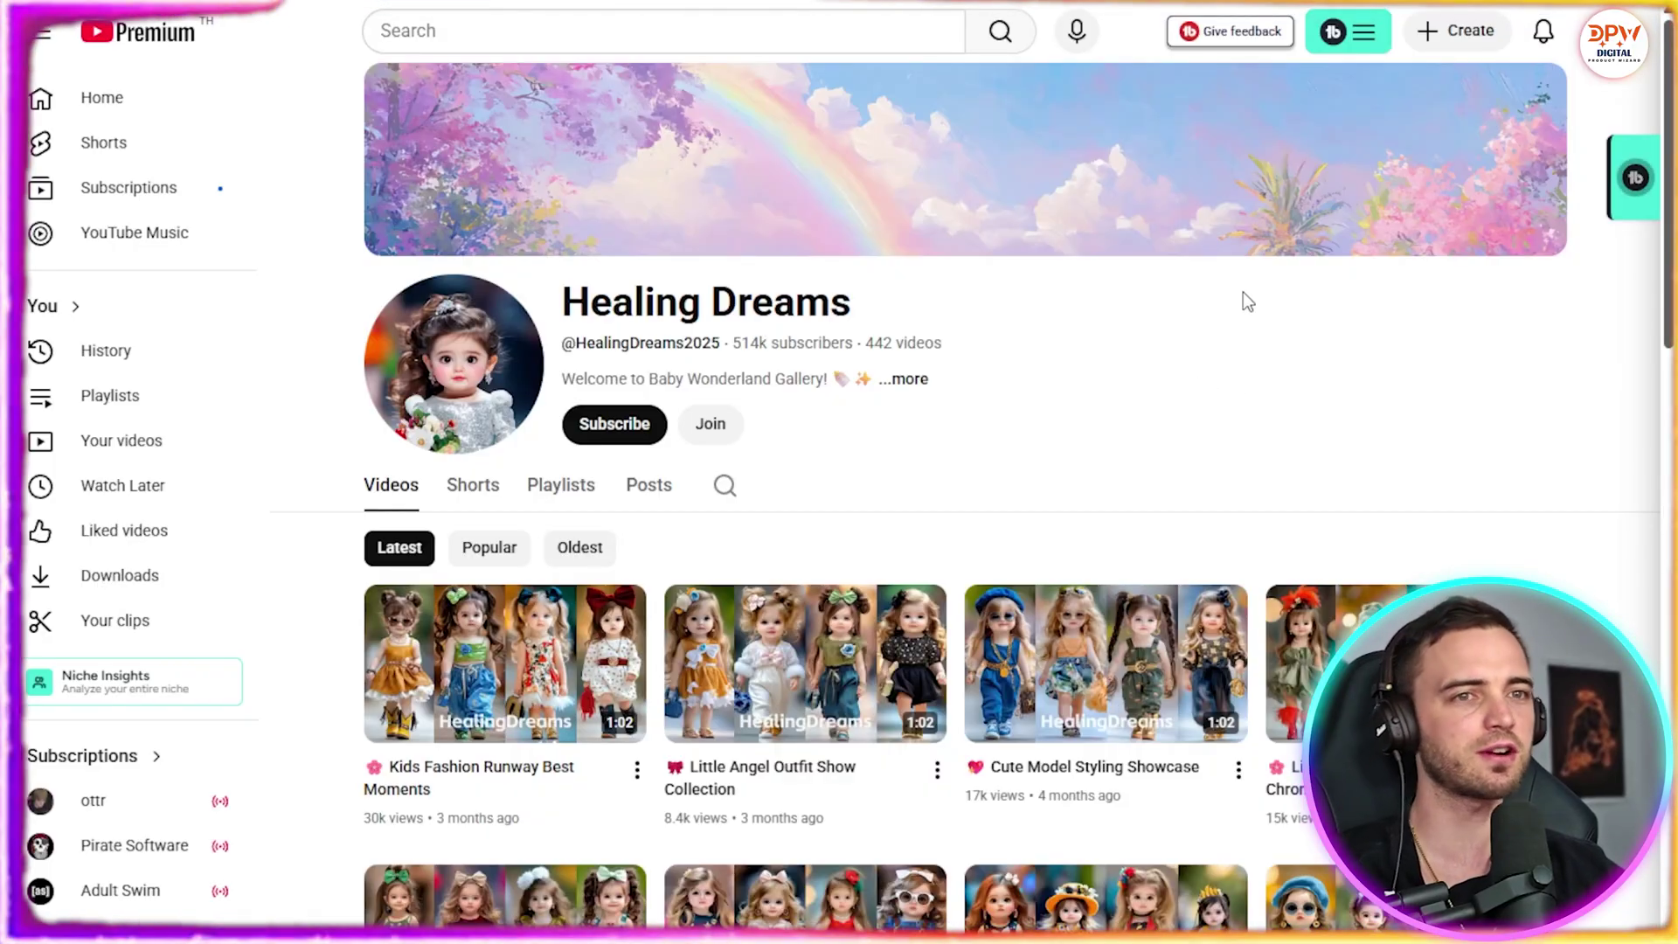
Step: Scroll the Healing Dreams video grid down and back up to the top
scroll(1242, 297, "down", 8)
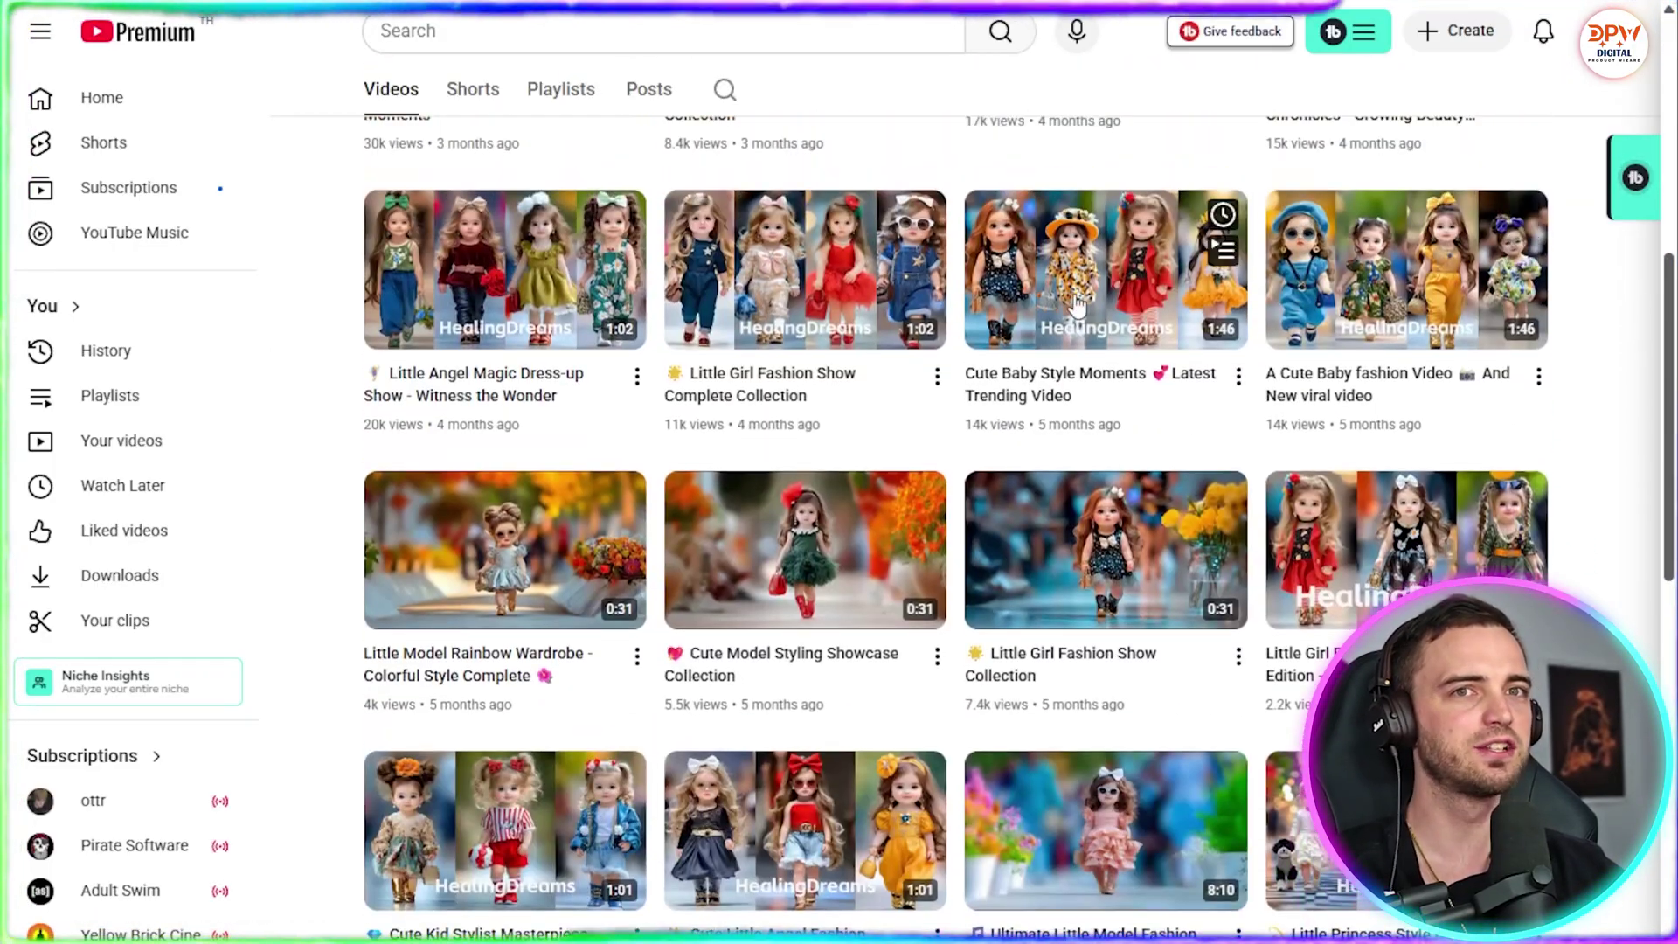
scroll(1077, 302, "up", 3)
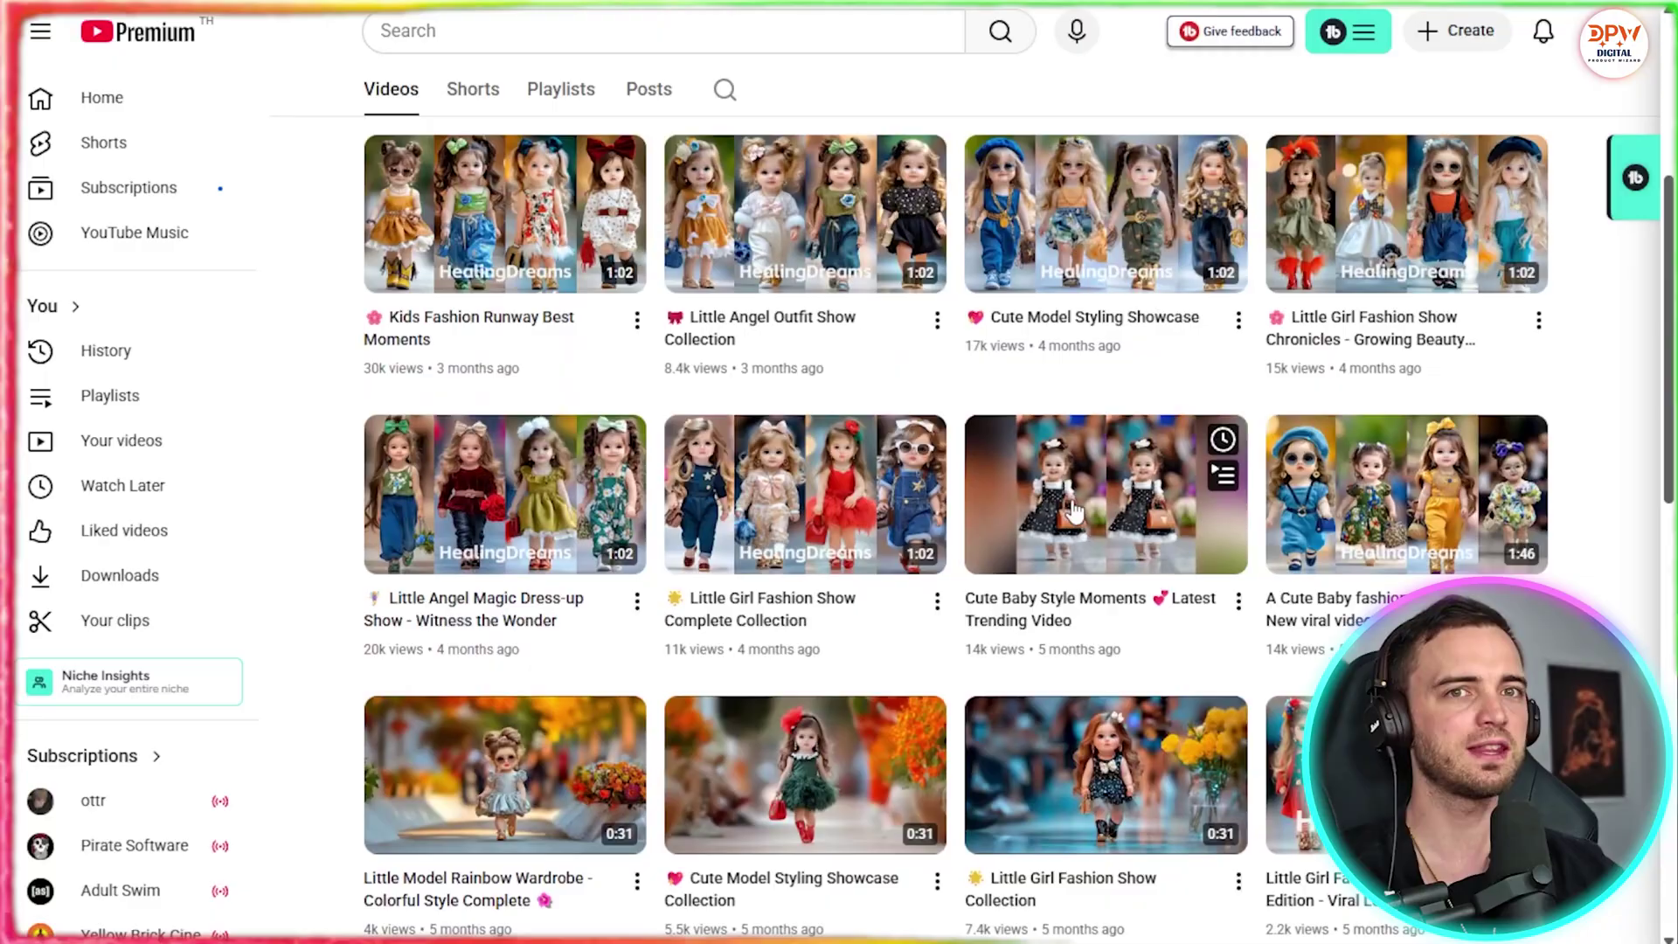
scroll(964, 400, "up", 5)
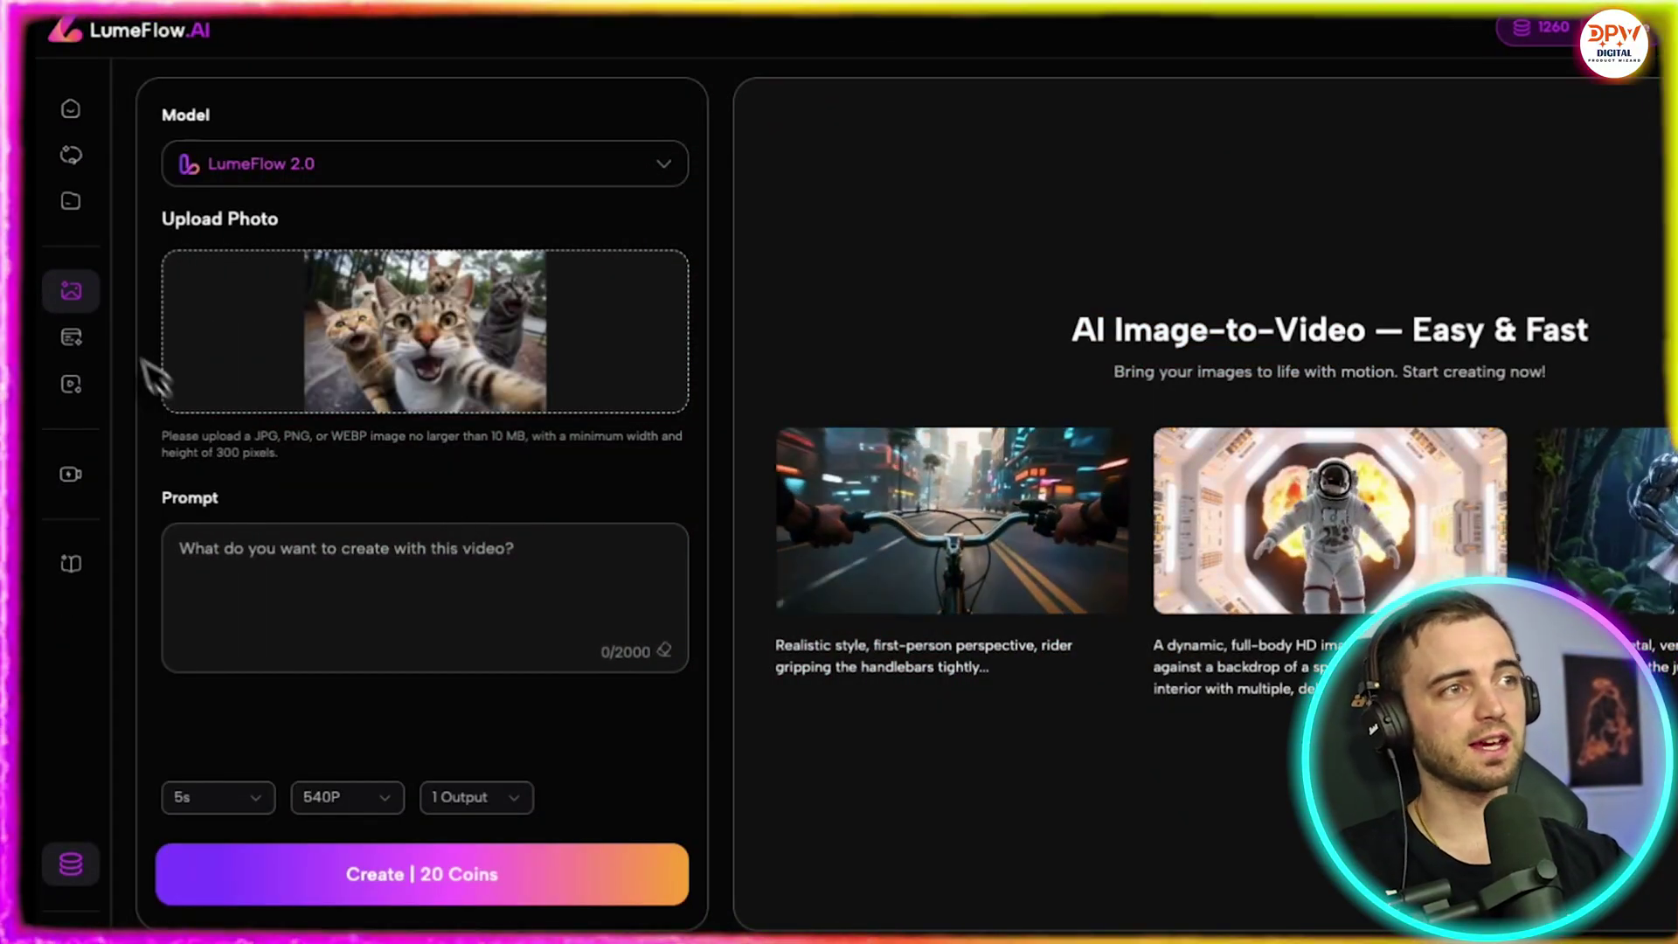
Step: Upload the cat selfie photo and paste the Dinner Heist story prompt
mouse_move(75, 288)
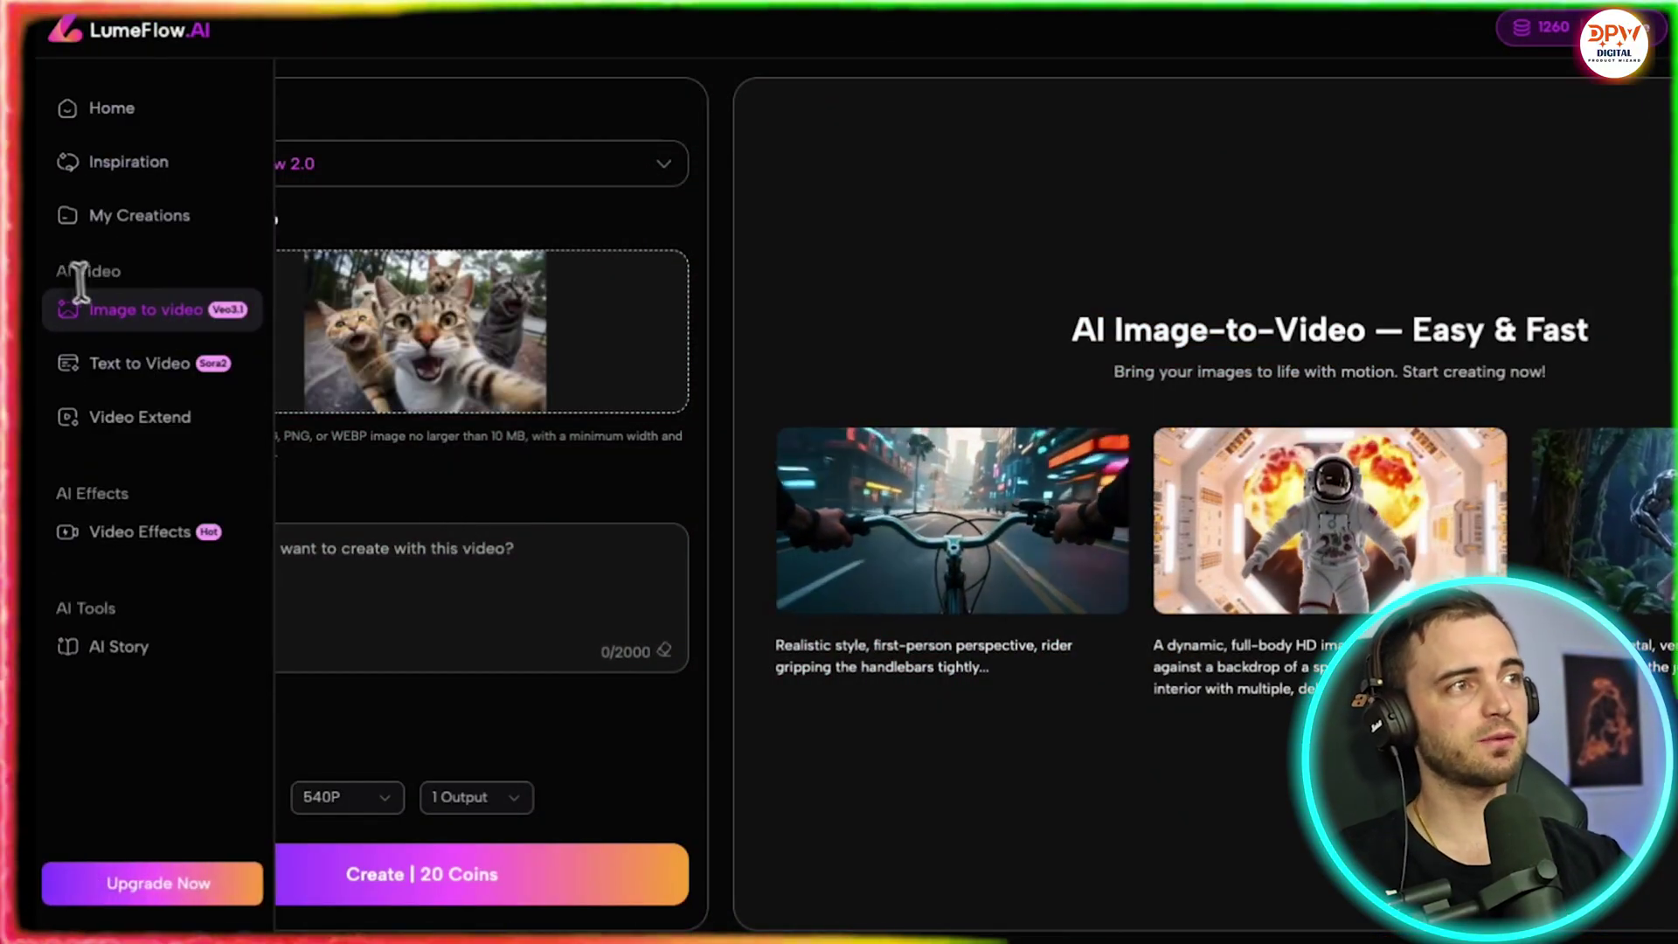
mouse_move(131, 318)
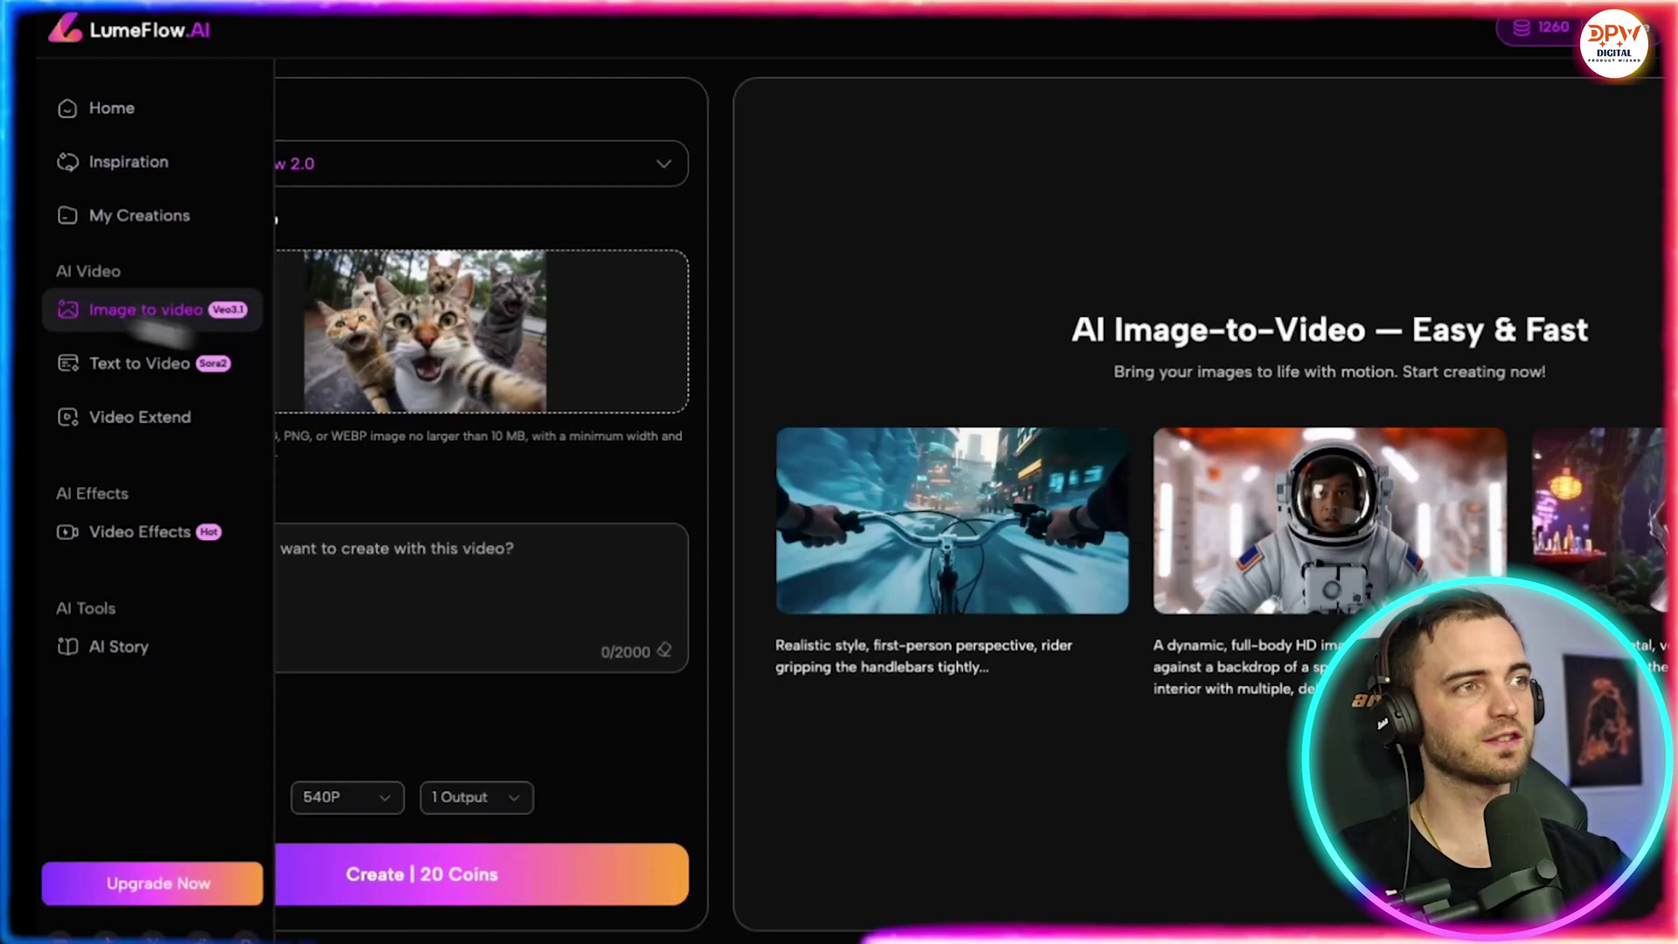
left_click(326, 537)
key("ctrl+v")
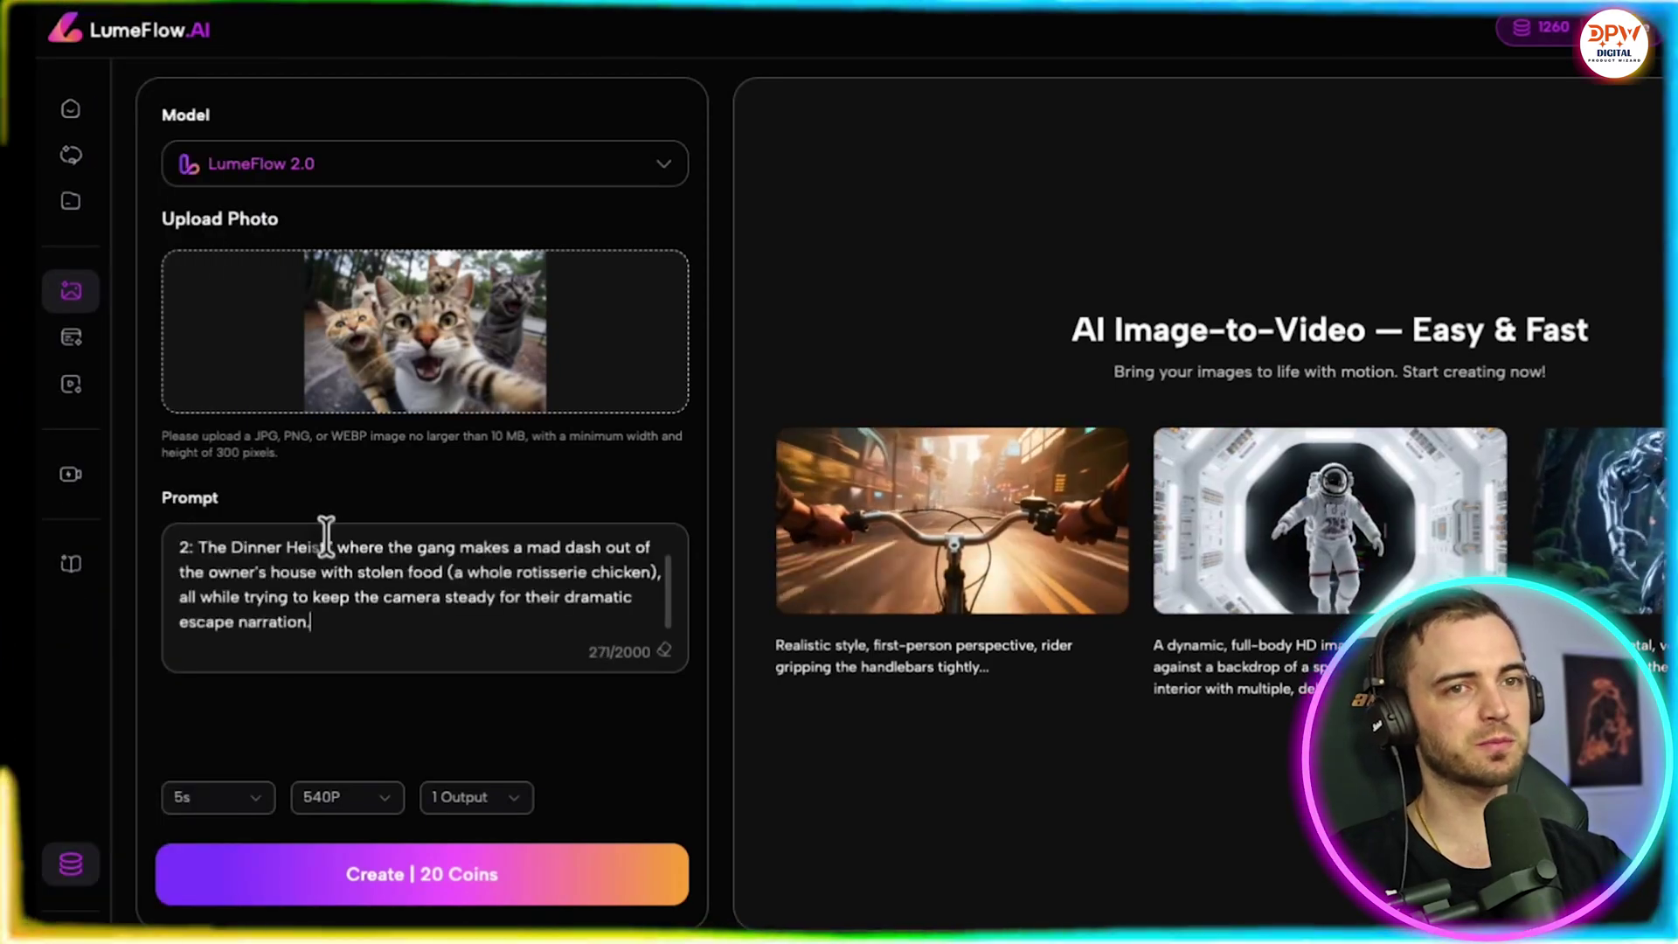
left_click_drag(203, 547, 127, 539)
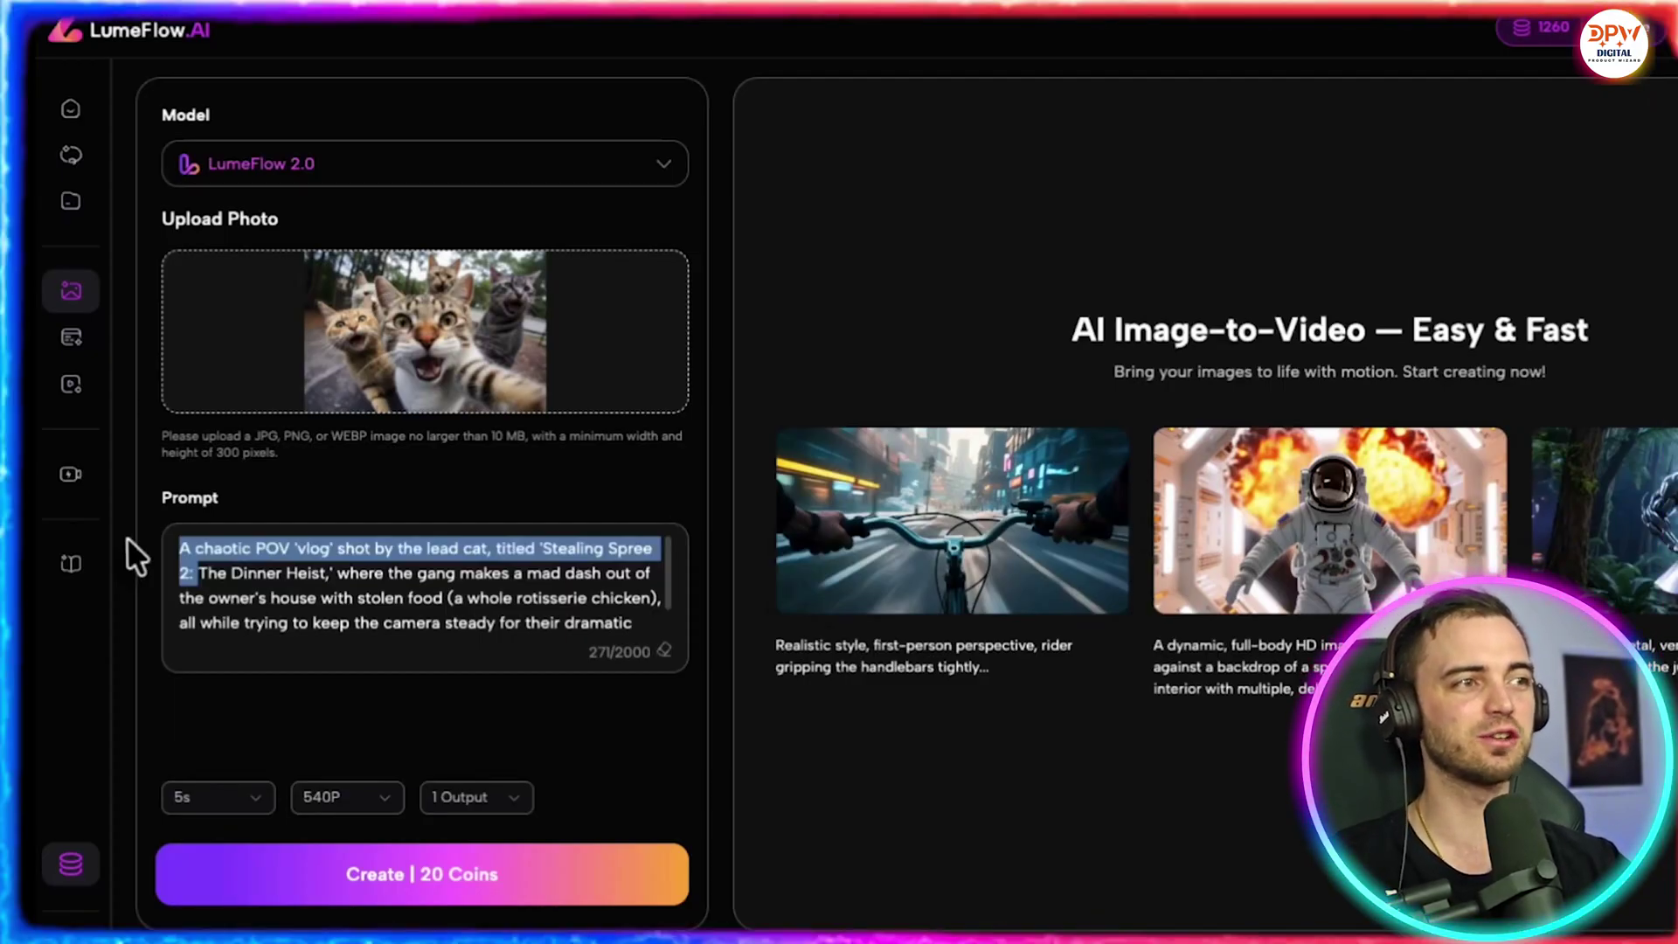
Step: Set the video length to 8 seconds and switch the model to Sora 2
left_click(218, 797)
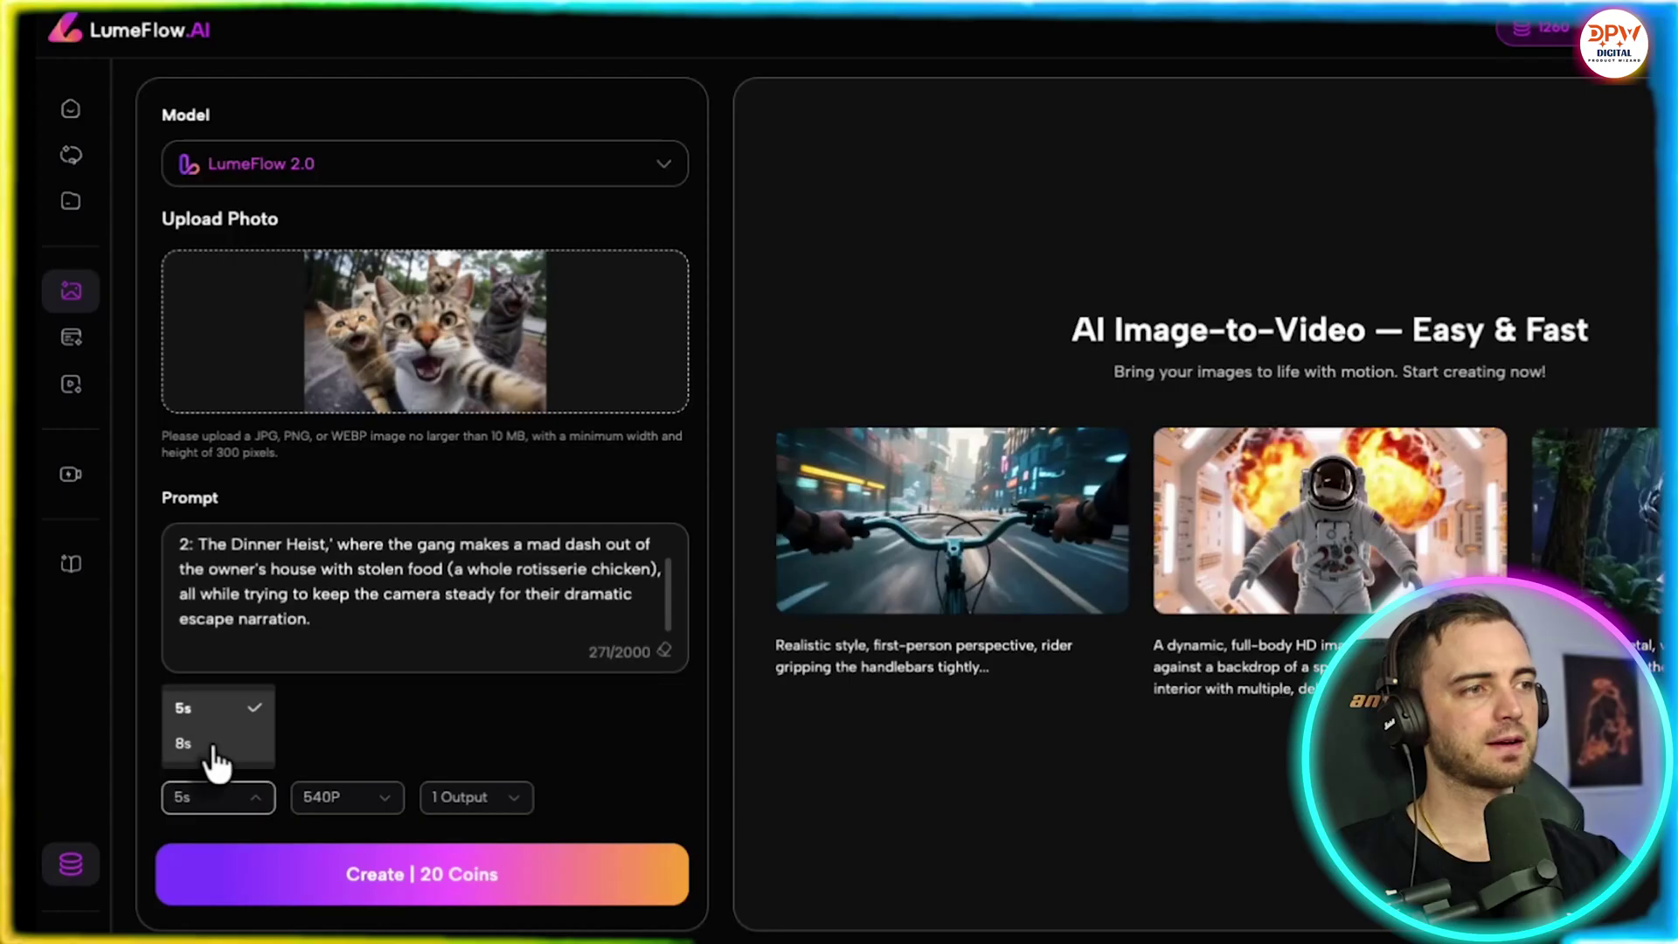
left_click(213, 741)
left_click(229, 800)
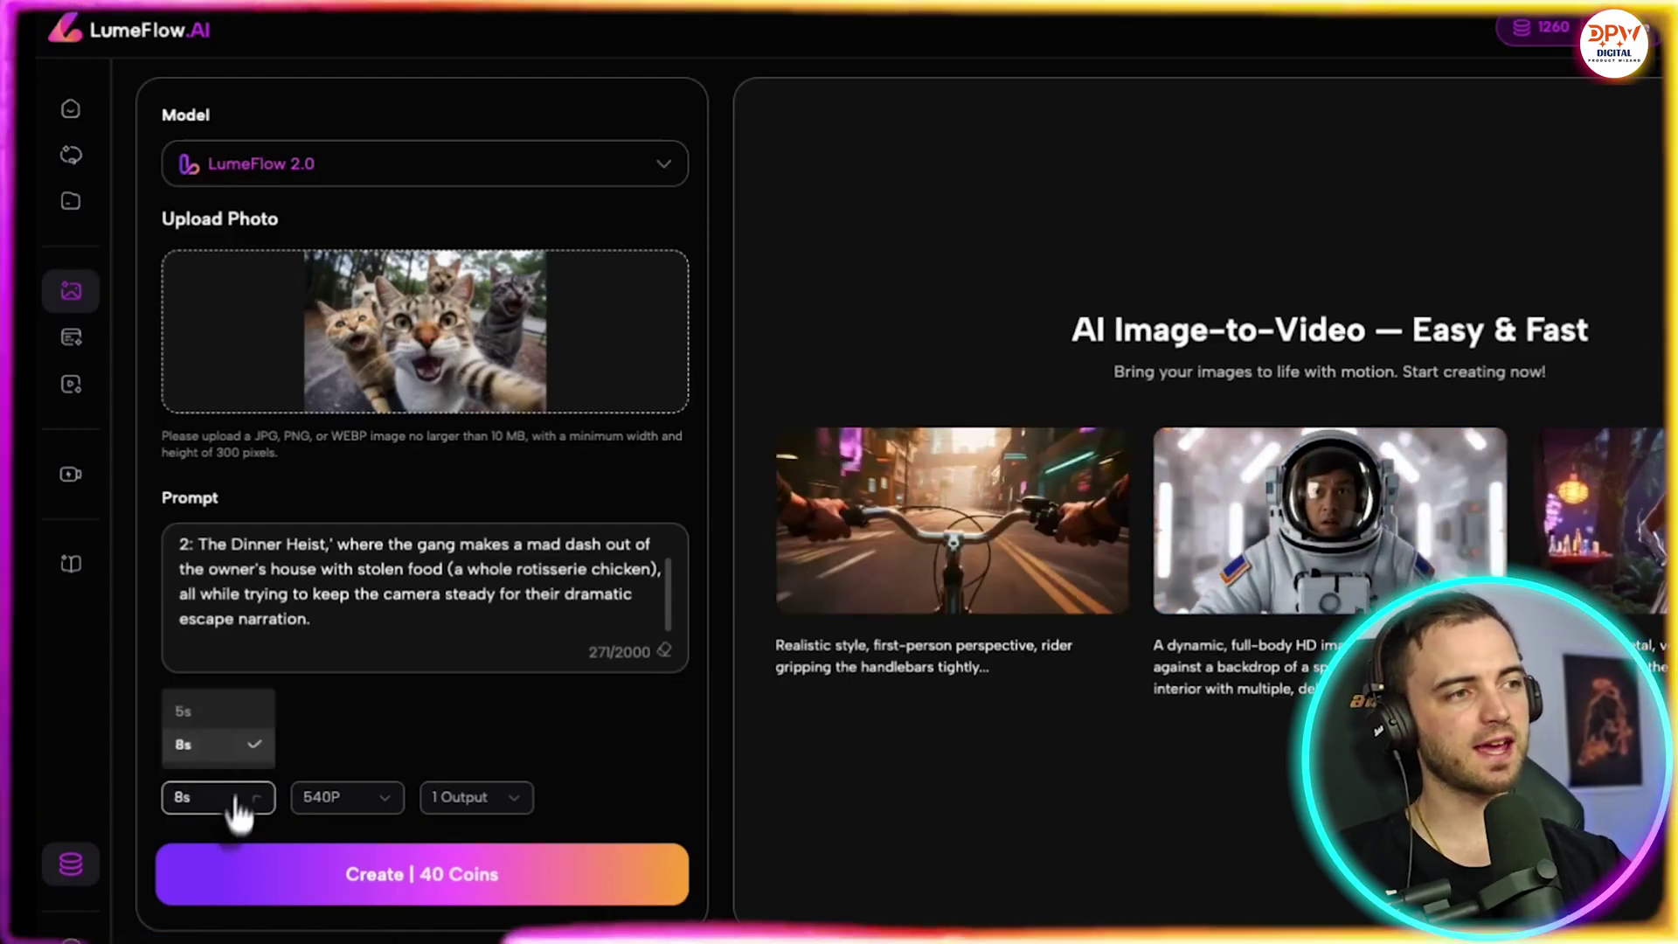
left_click(514, 166)
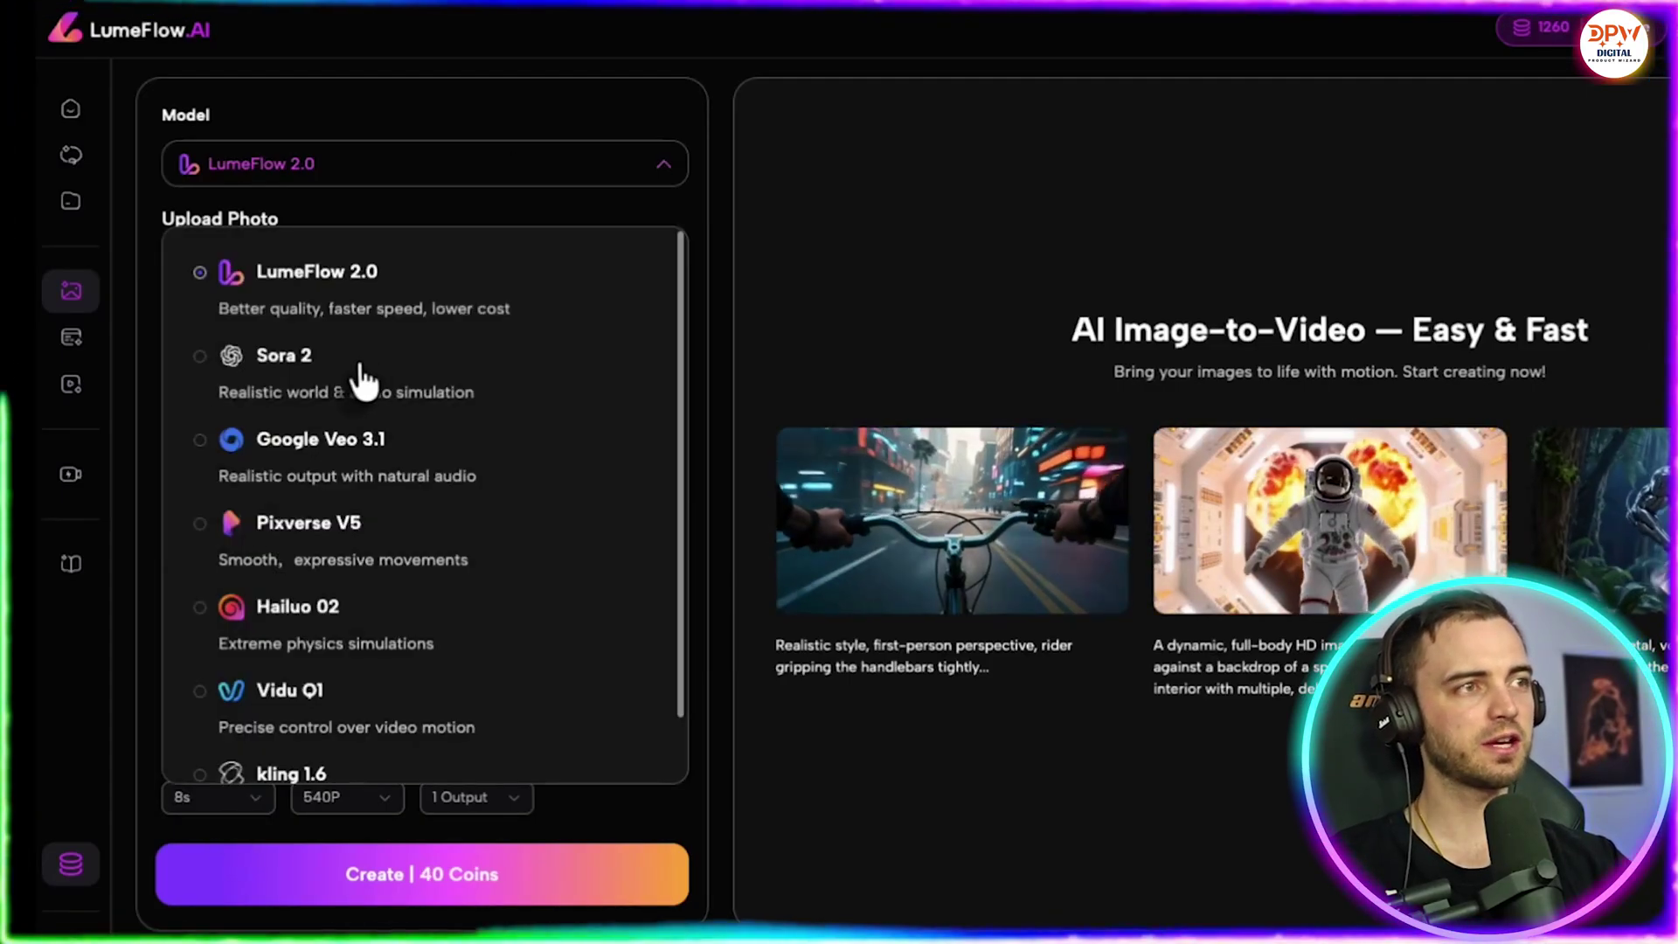
left_click(362, 376)
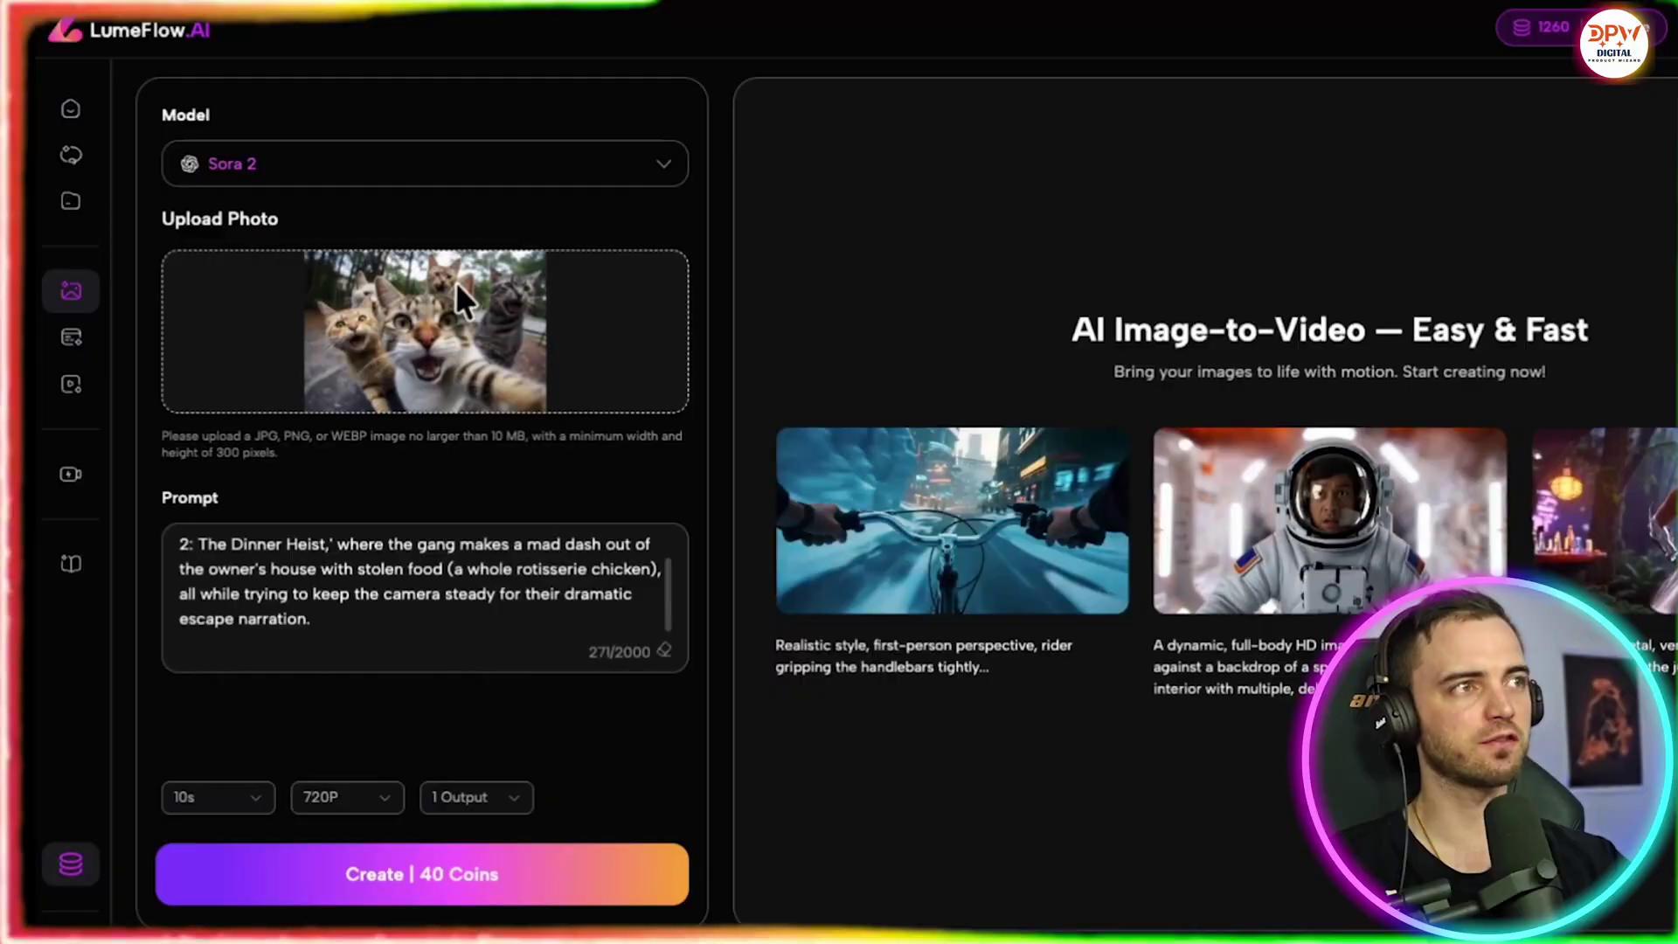
Step: Keep the Sora 2 video at 10 seconds with a single output
left_click(212, 804)
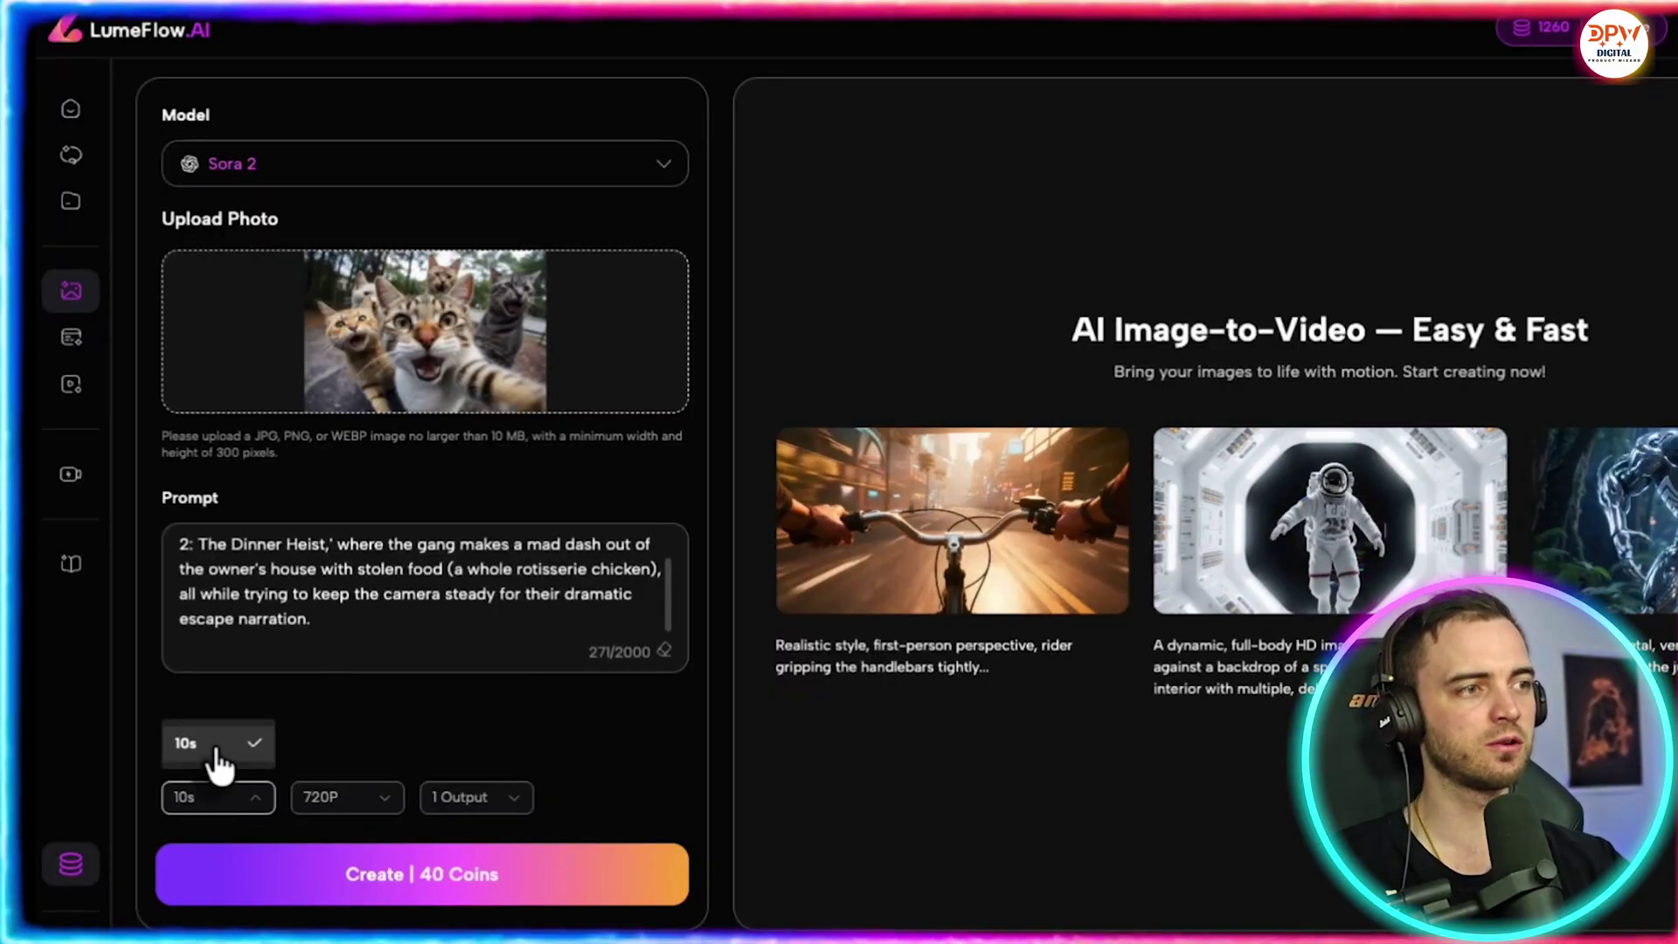
left_click(210, 760)
left_click(480, 797)
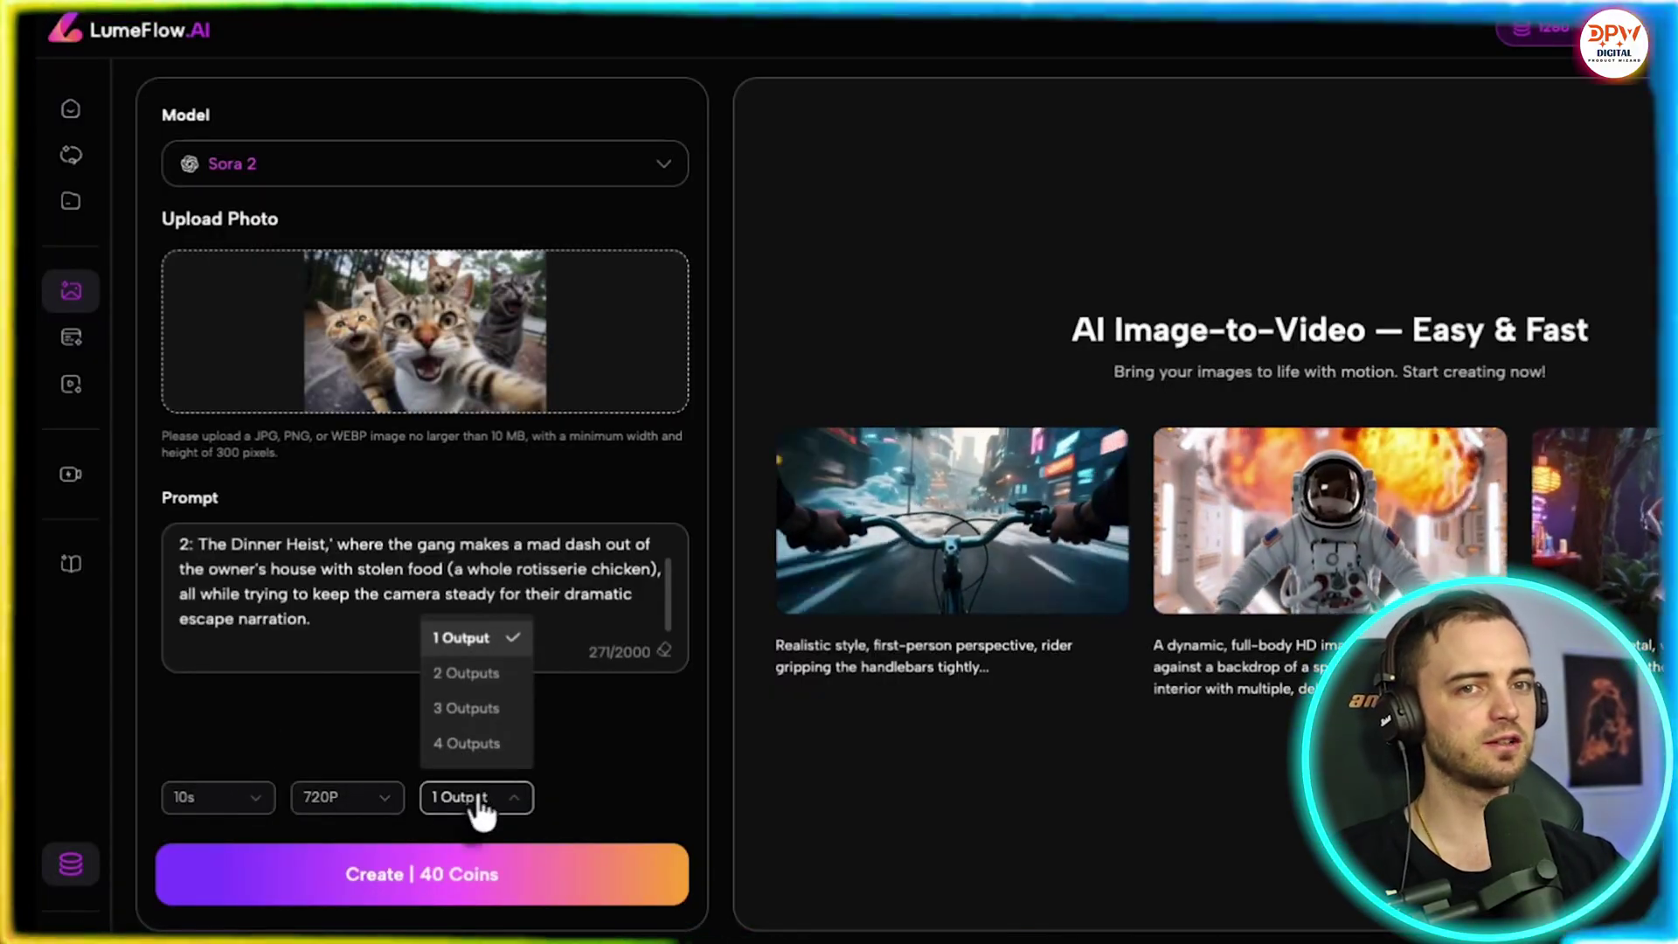
left_click(580, 731)
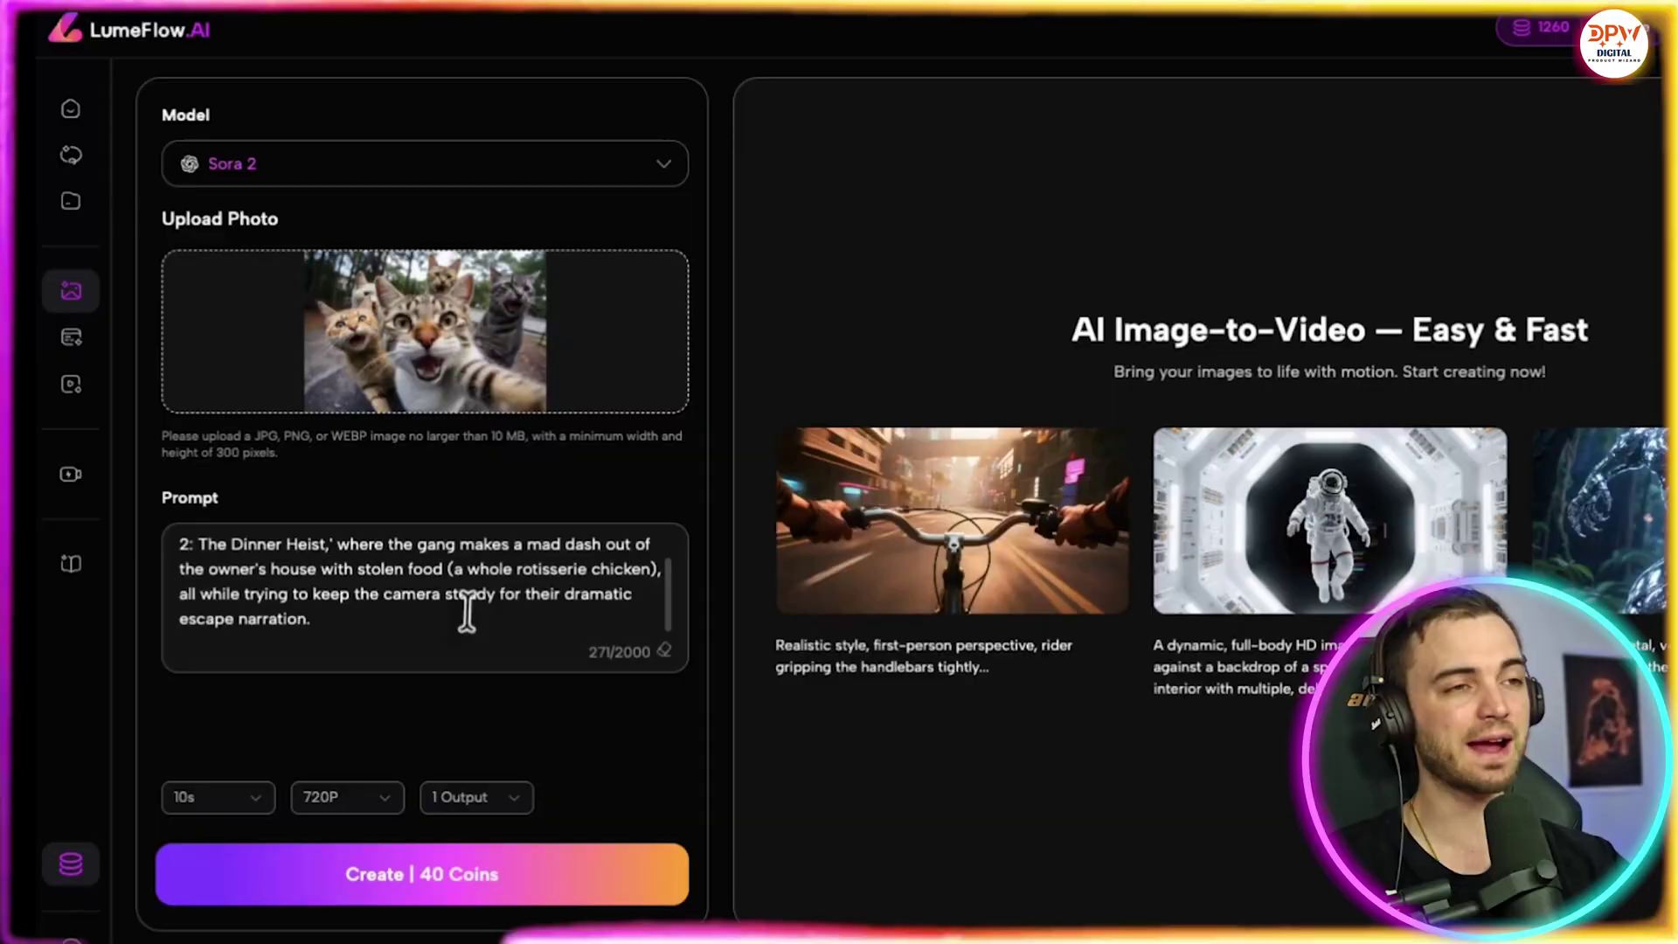
scroll(468, 611, "down", 3)
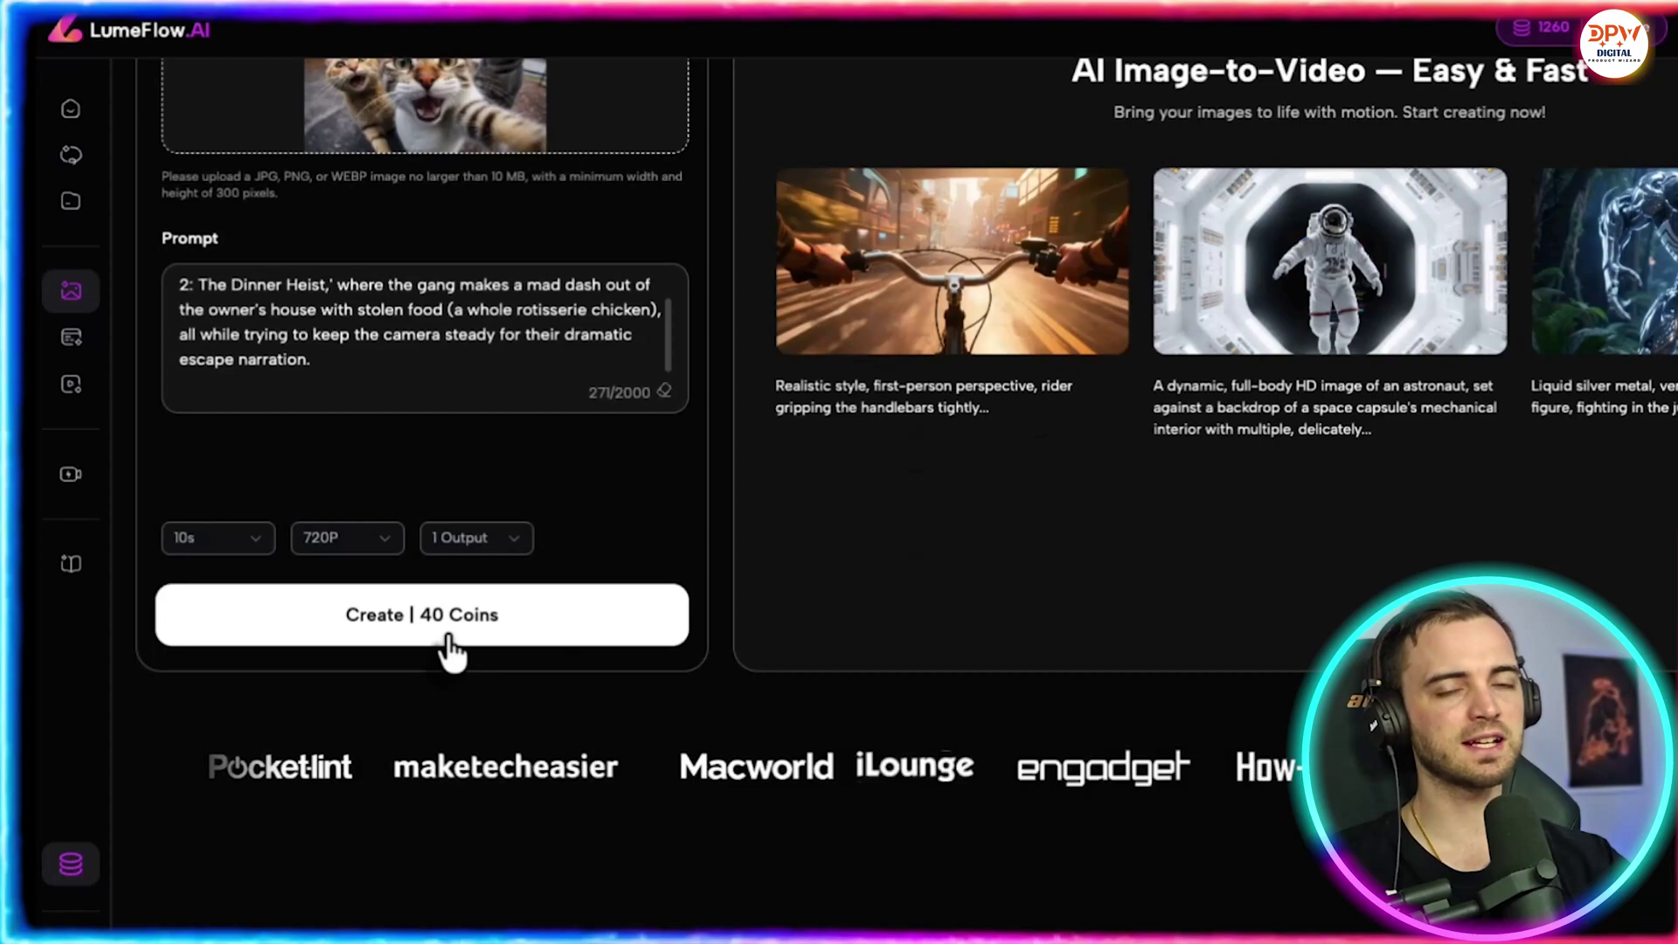
Step: Generate the cat video from the photo and prompt for 40 coins
left_click(450, 638)
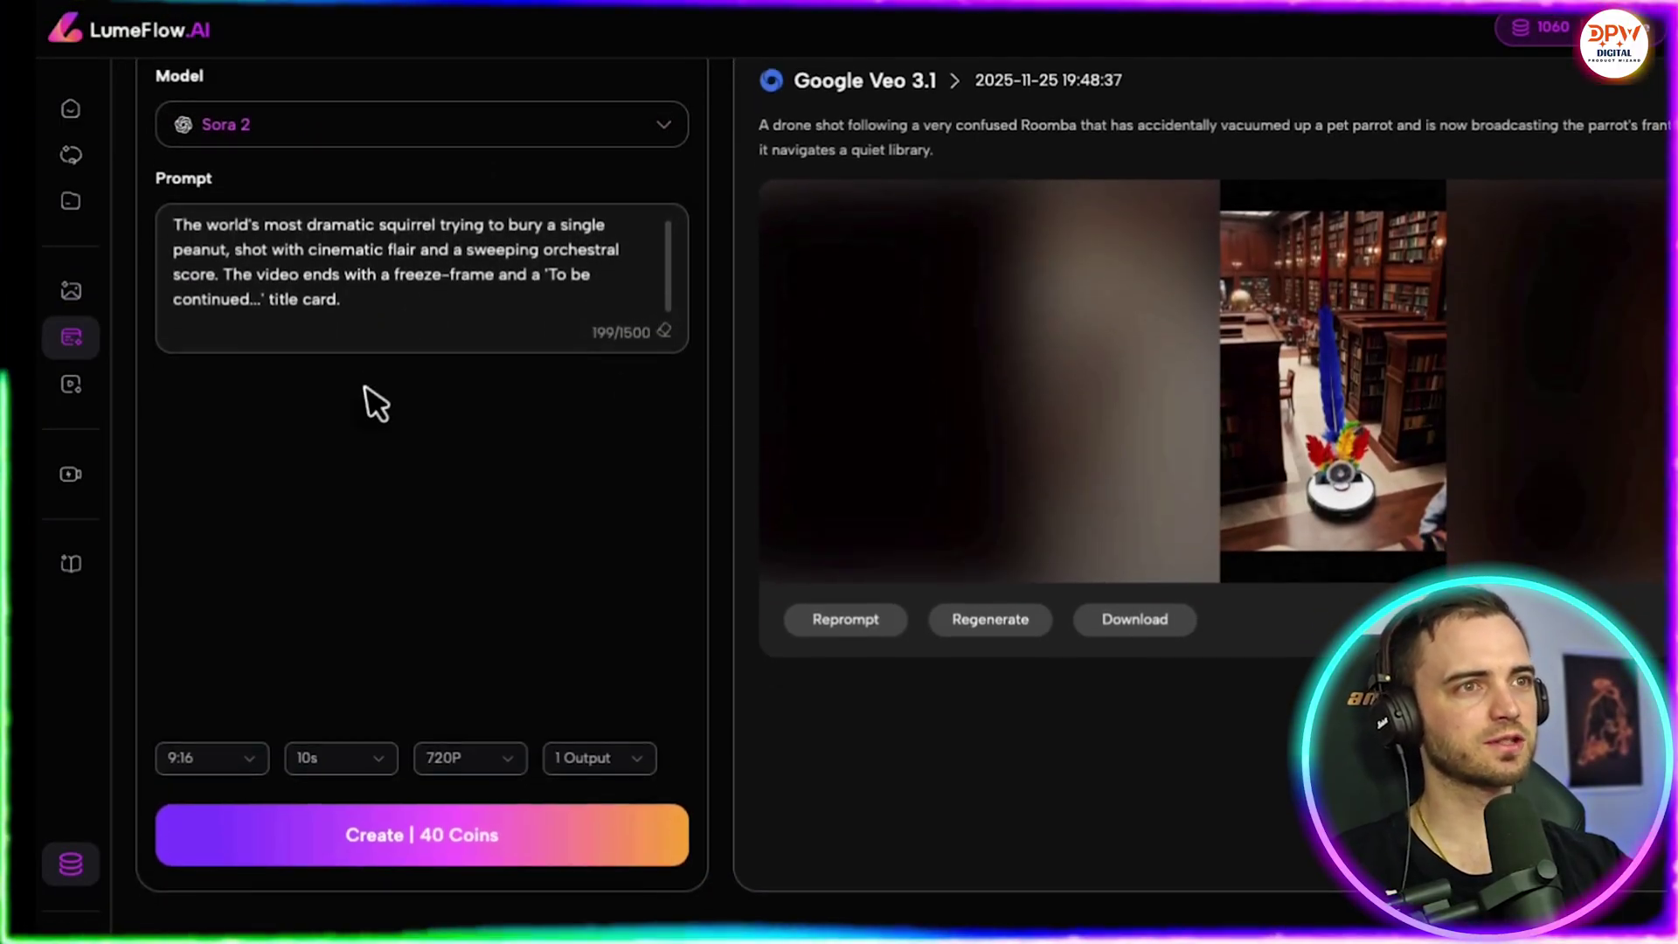
Step: Generate the squirrel prompt as a 9:16, 10s, 720P Sora 2 video for 40 coins
left_click_drag(264, 262, 536, 323)
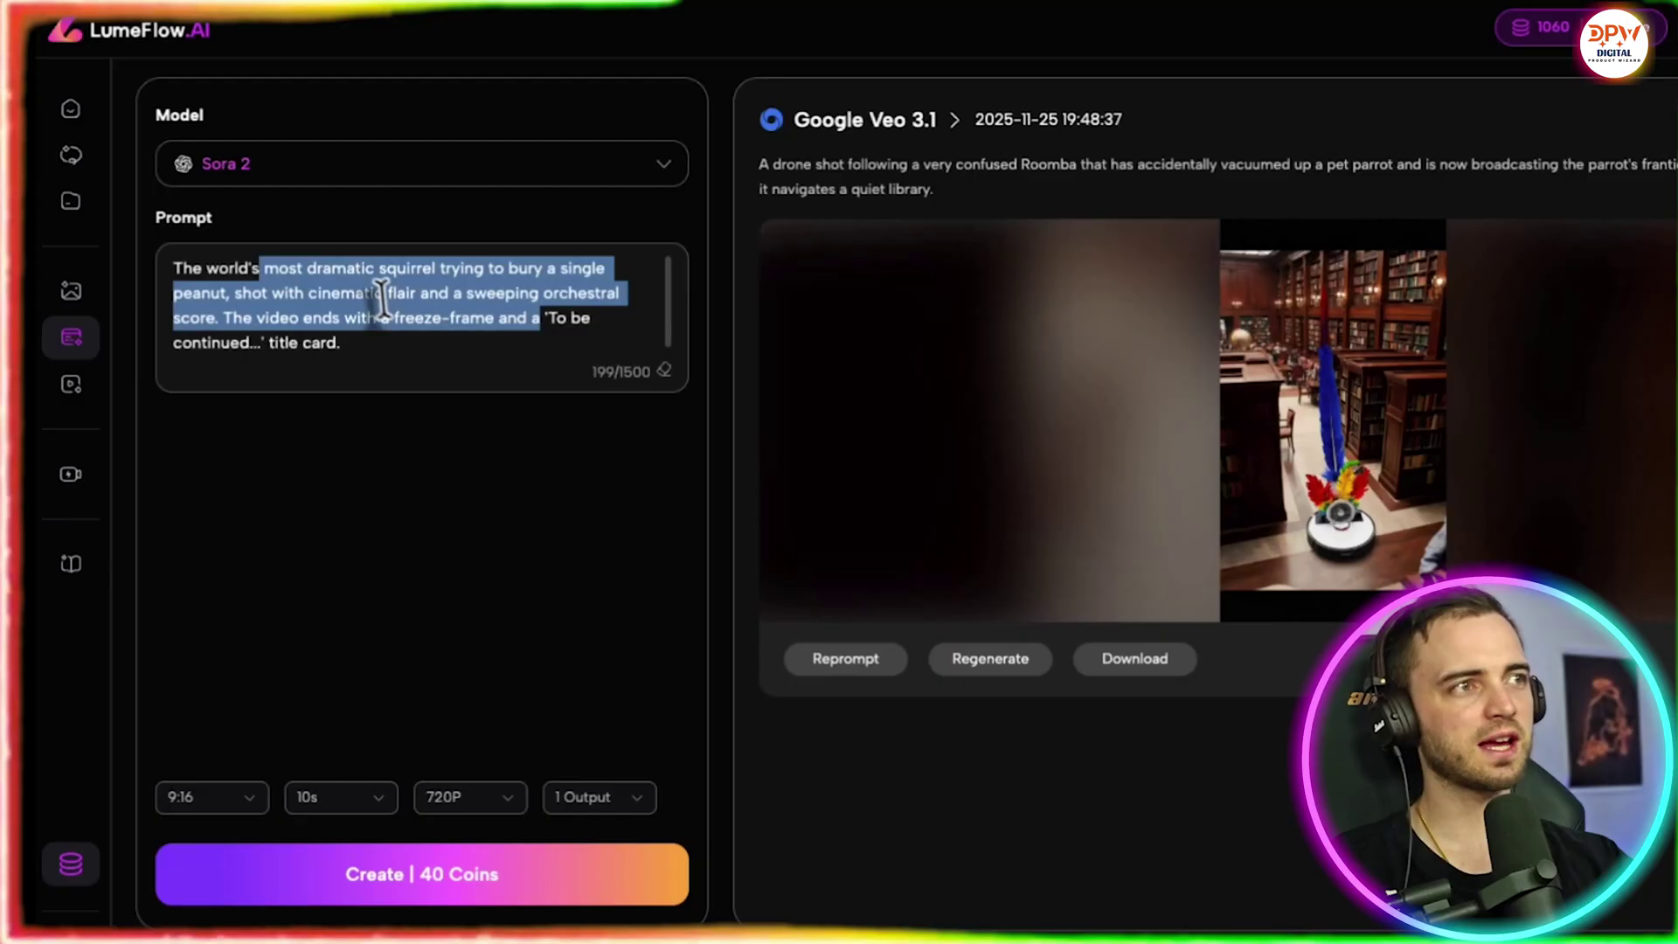
left_click(262, 295)
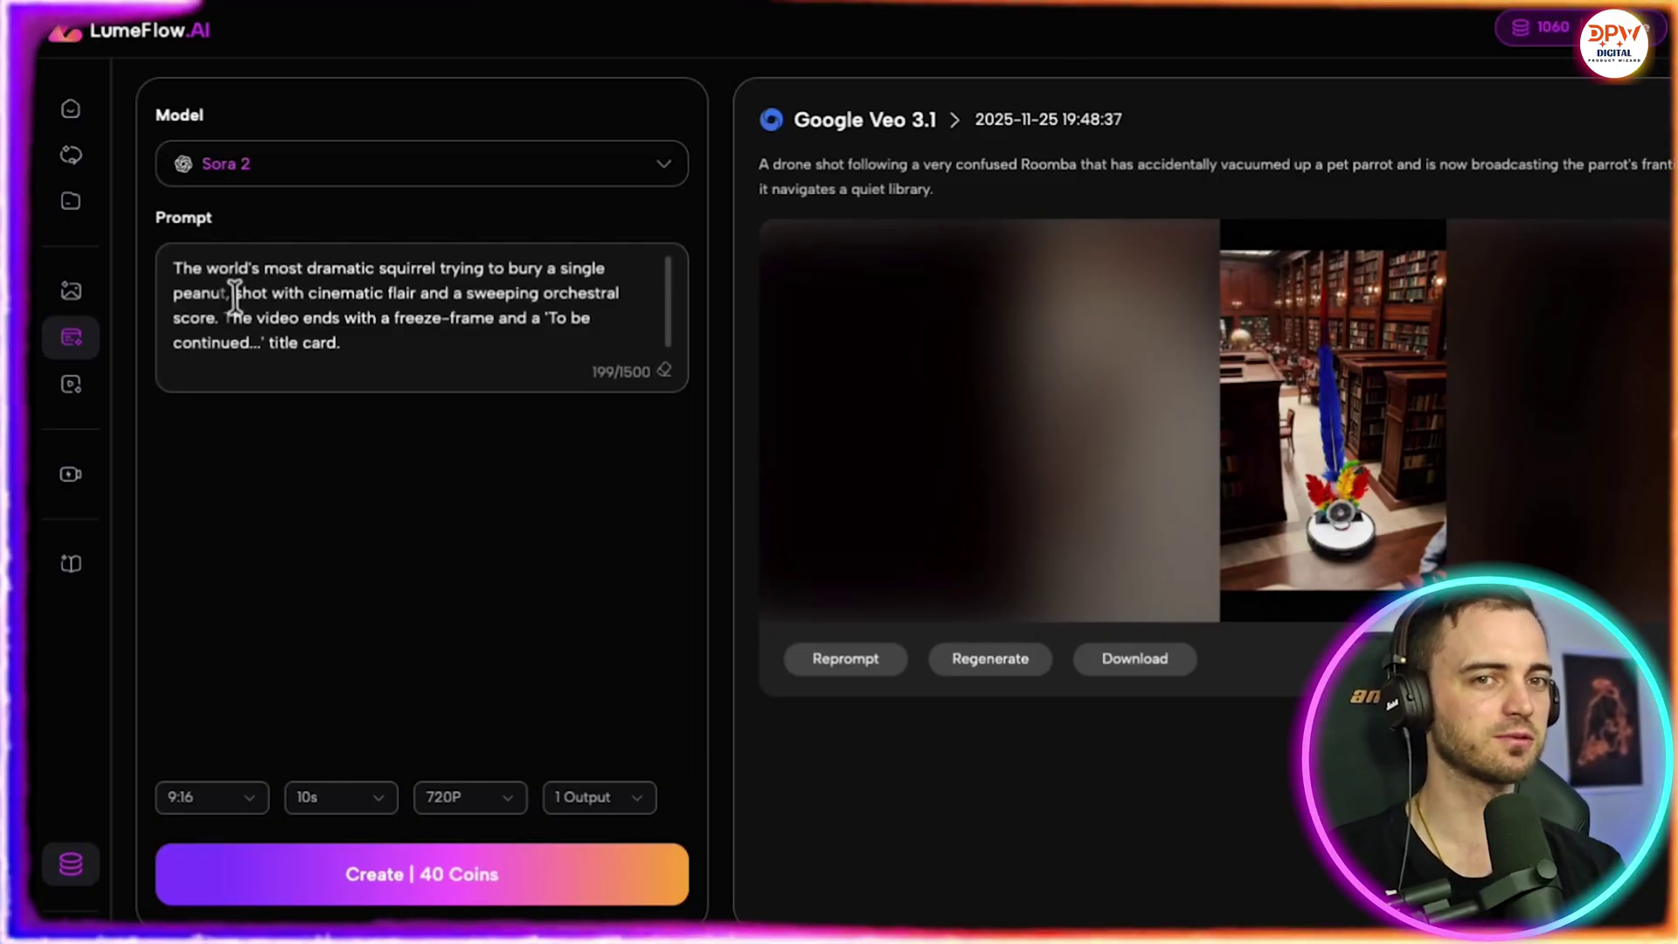
scroll(418, 870, "down", 1)
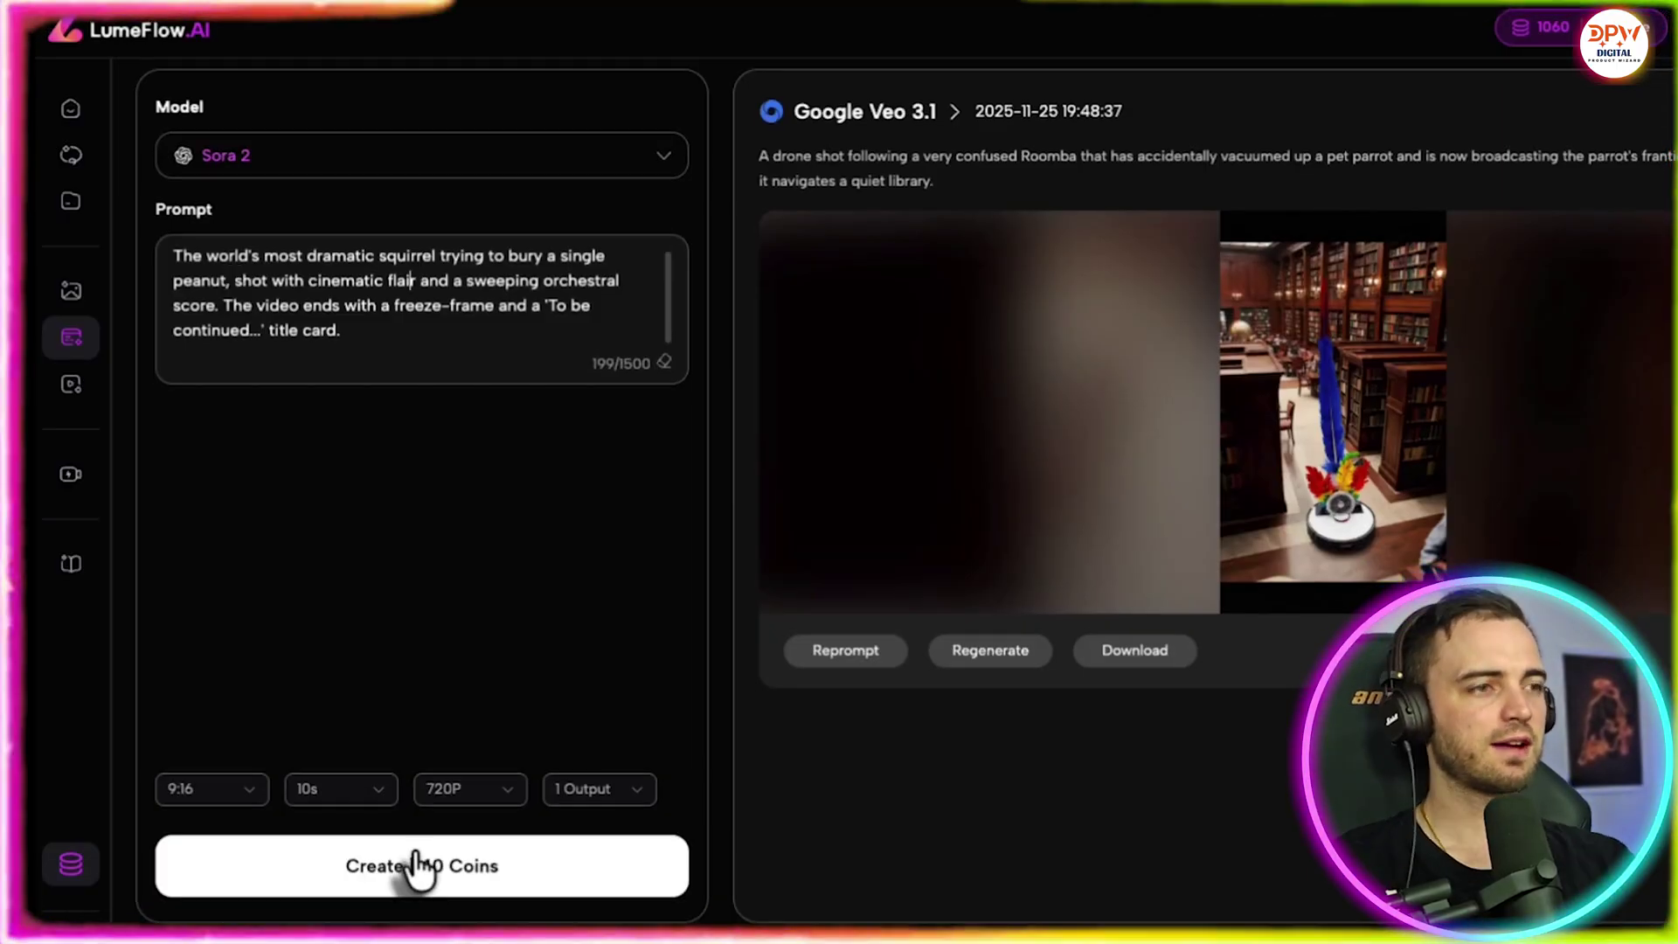
left_click(214, 791)
left_click(210, 738)
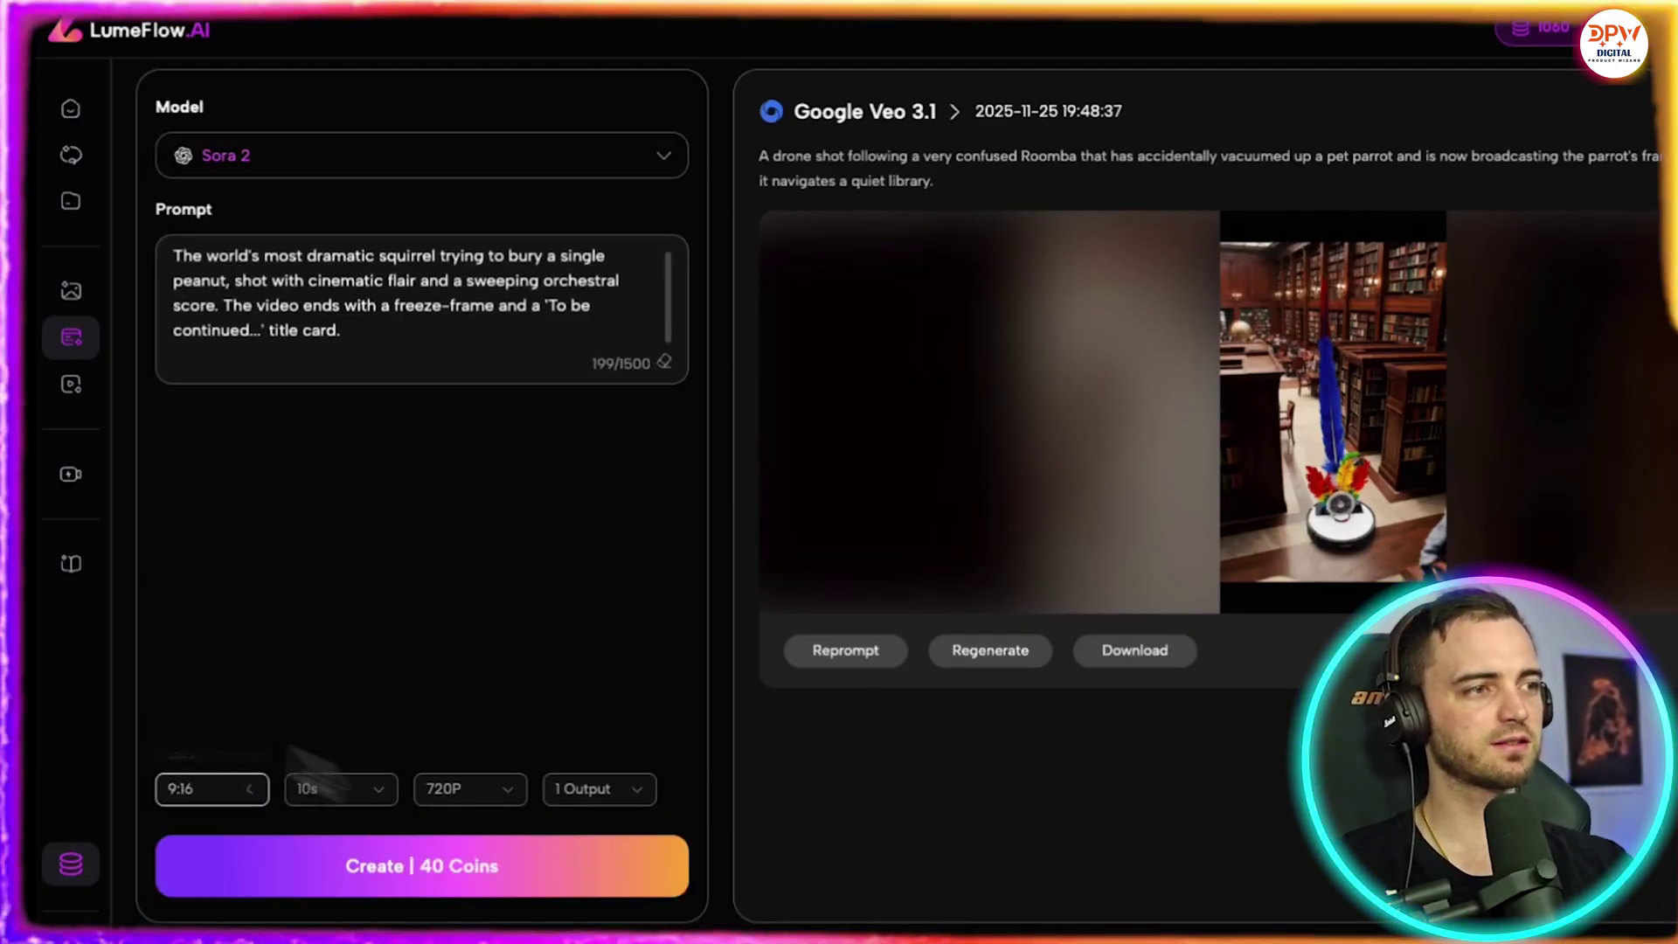
left_click(375, 791)
left_click(444, 800)
left_click(452, 798)
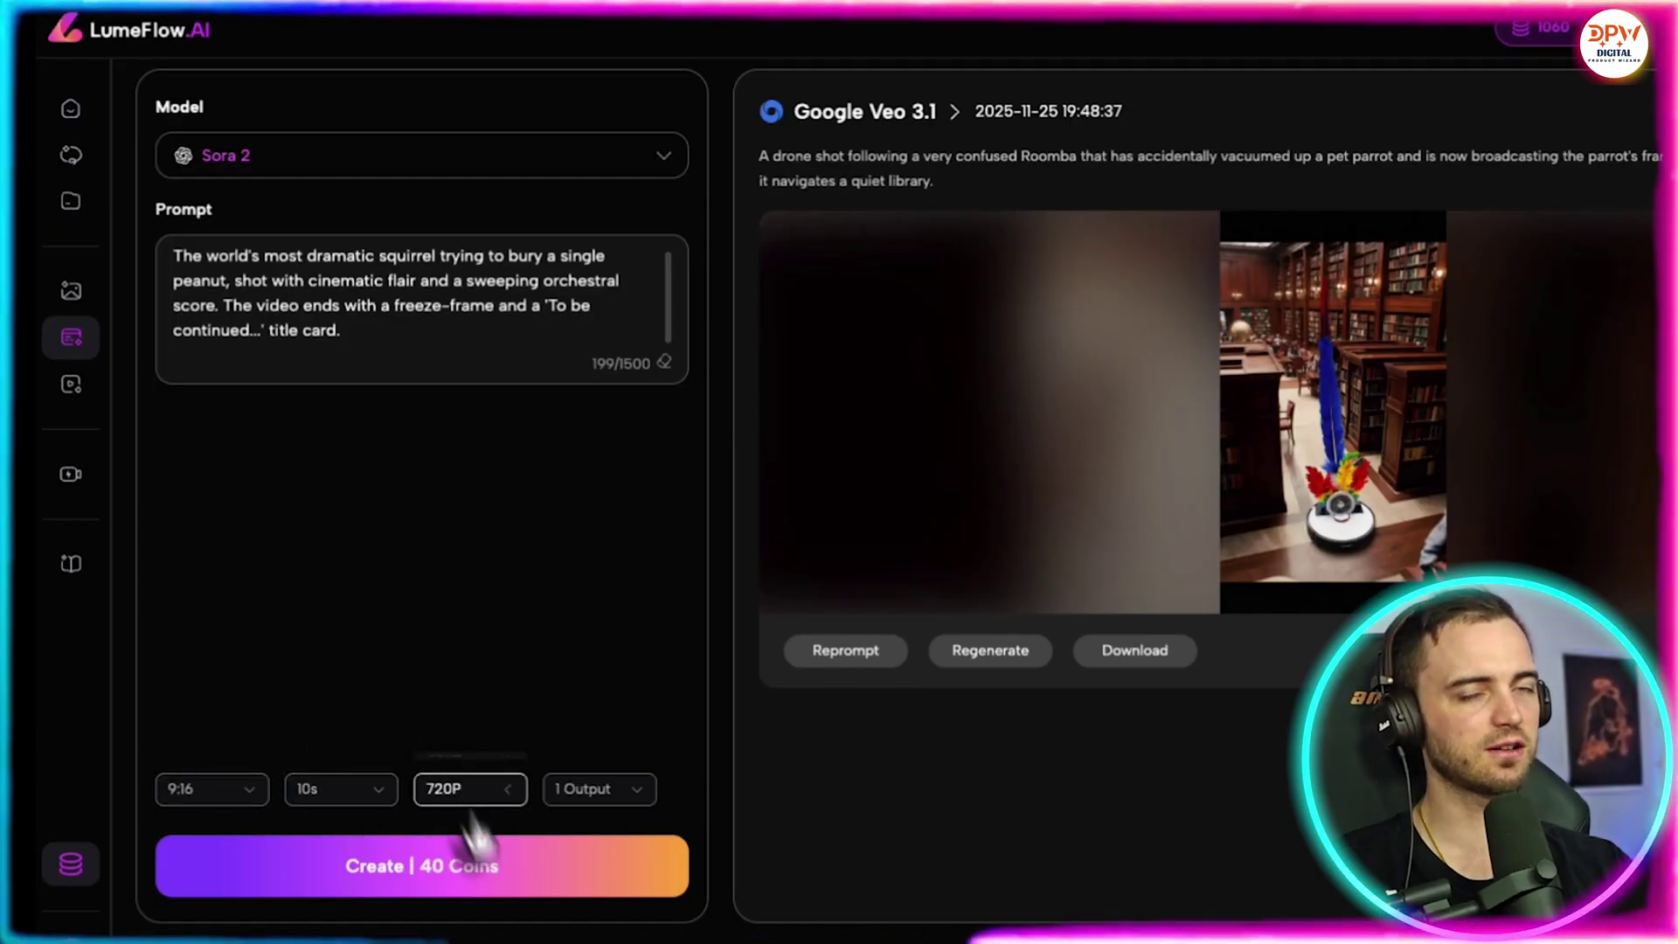
left_click(490, 865)
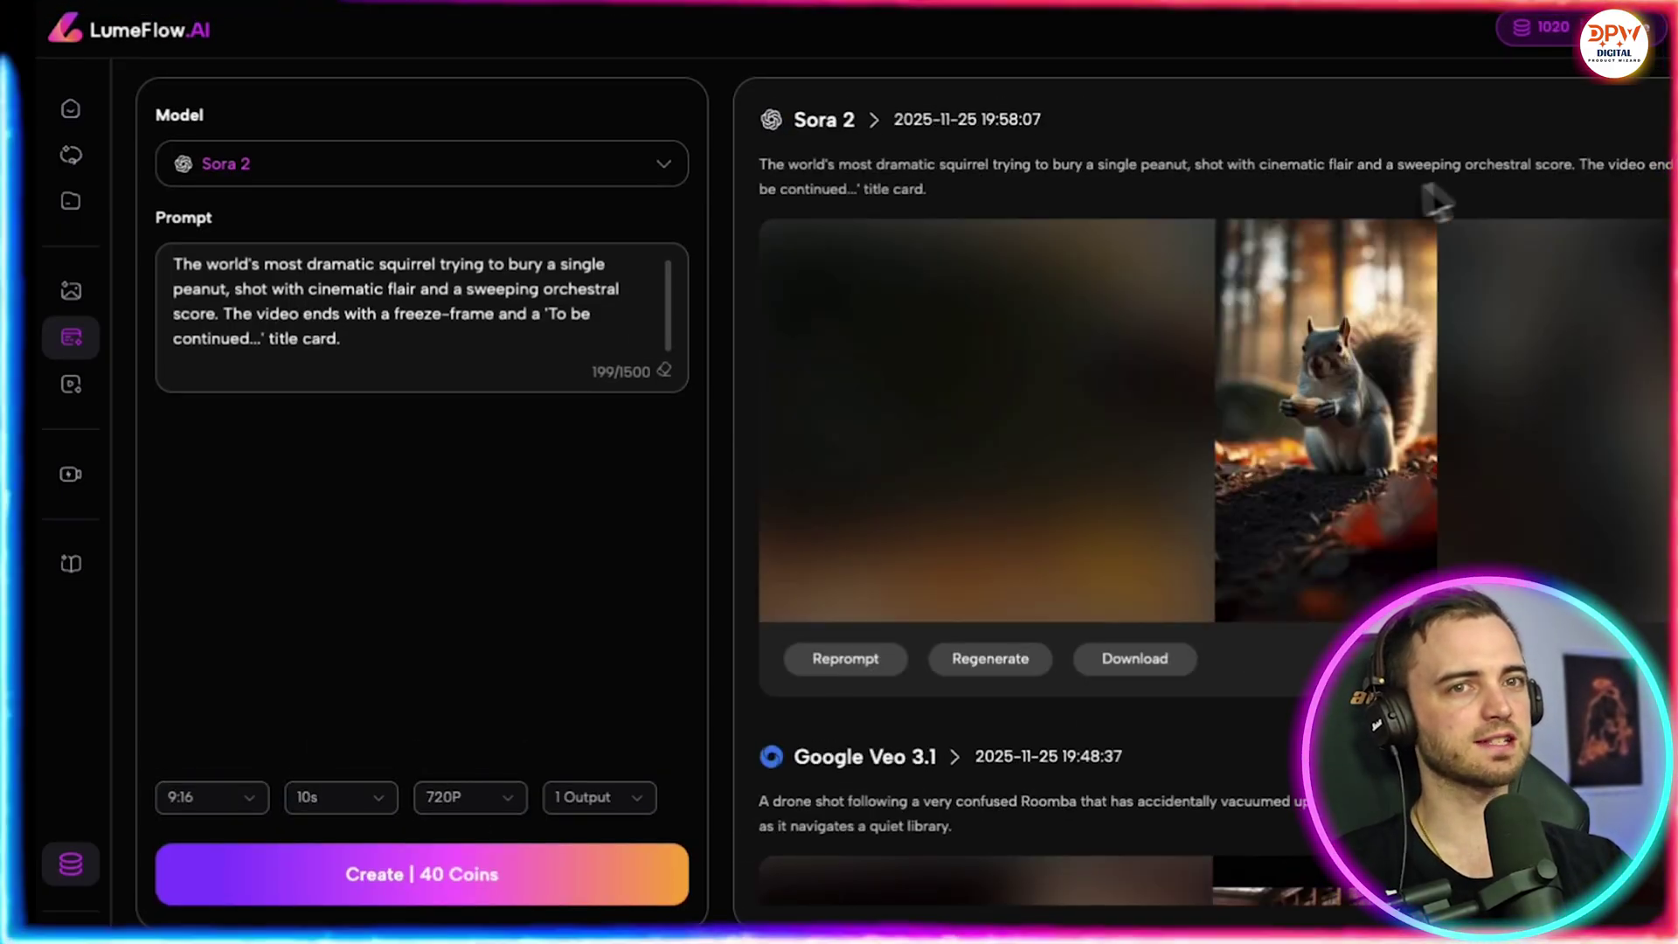
Step: Play the finished Sora squirrel video
left_click(1273, 375)
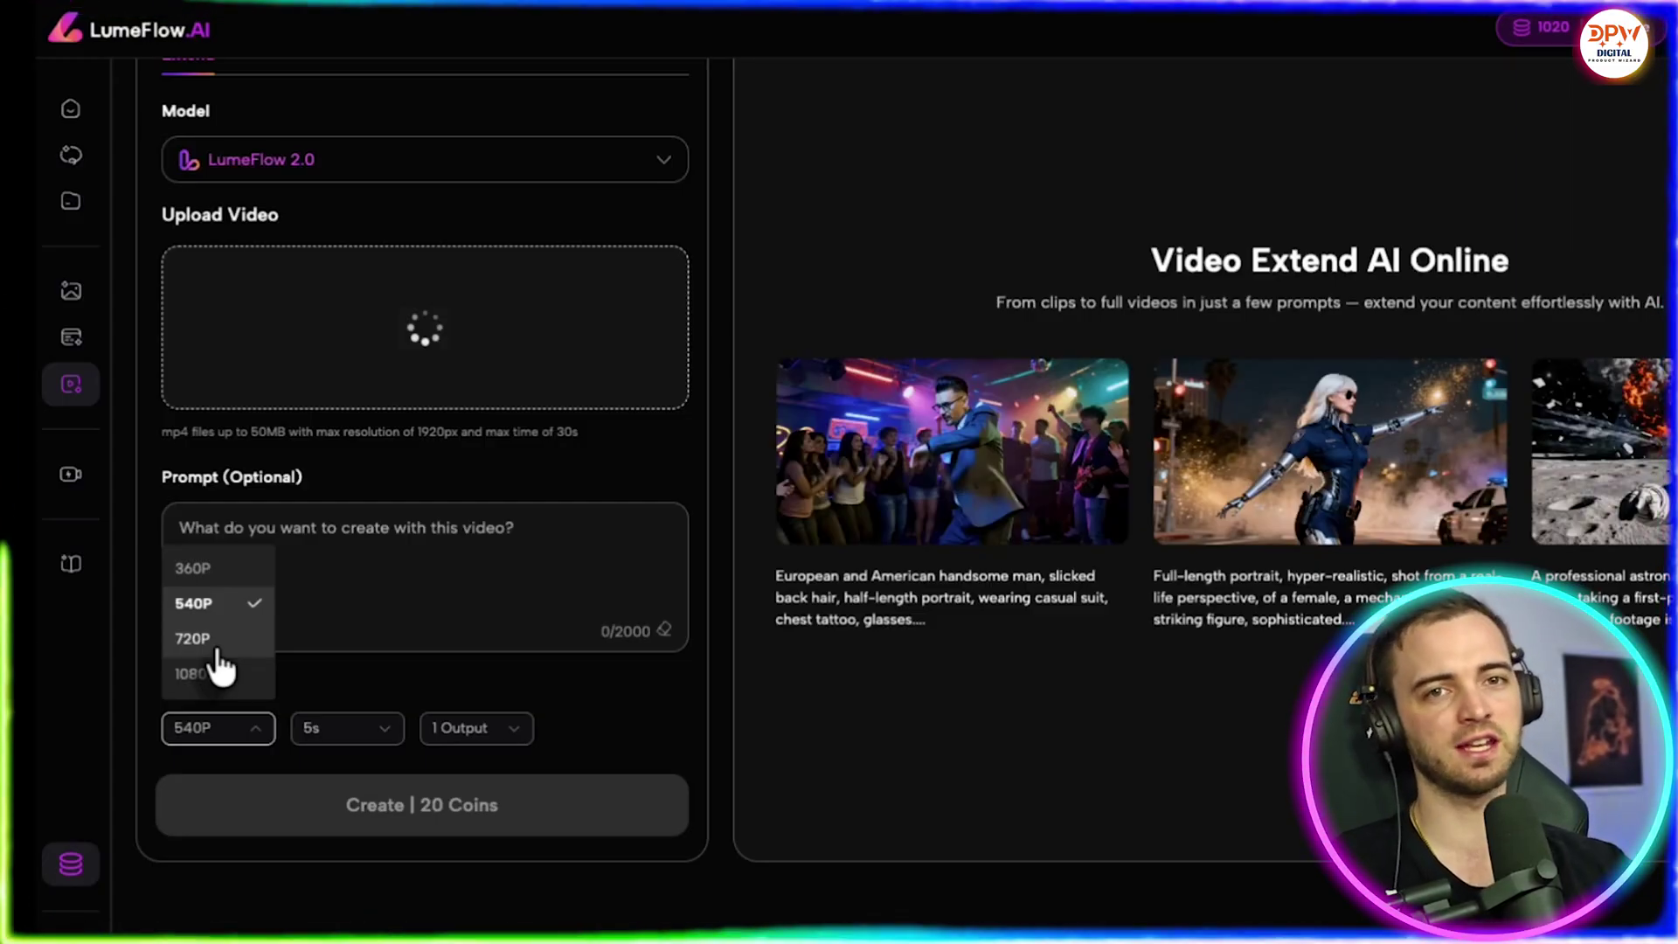
Step: Set the extension to 720P, 8s, one output, and paste the 539-character continuation prompt
left_click(218, 647)
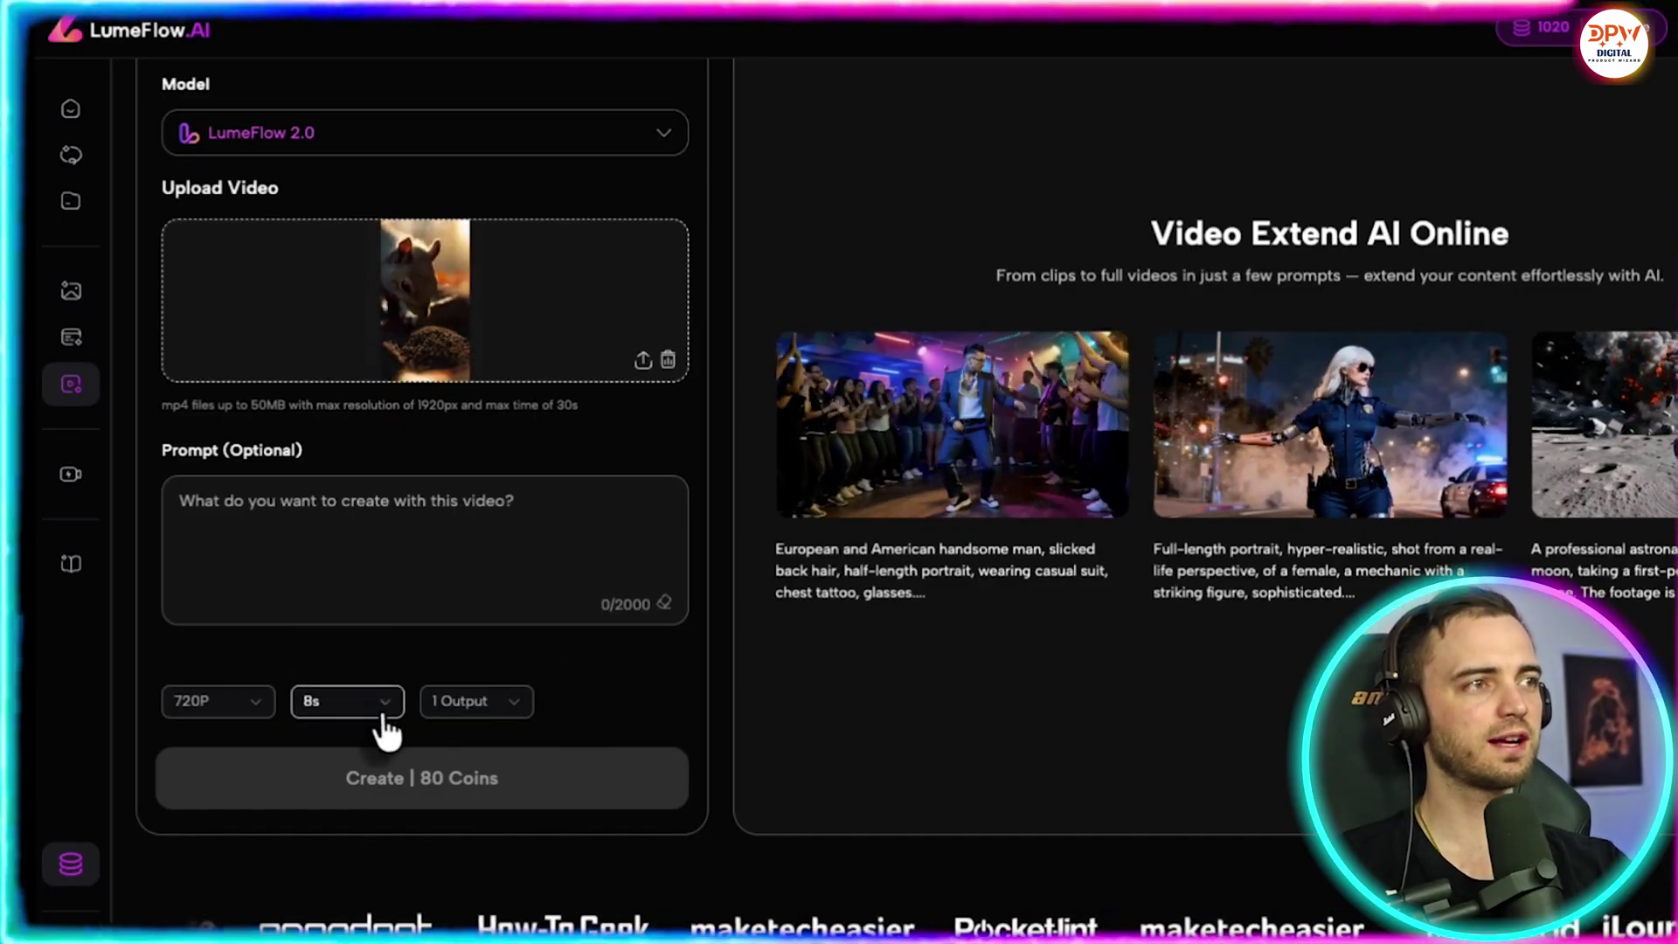
left_click(376, 712)
left_click(472, 725)
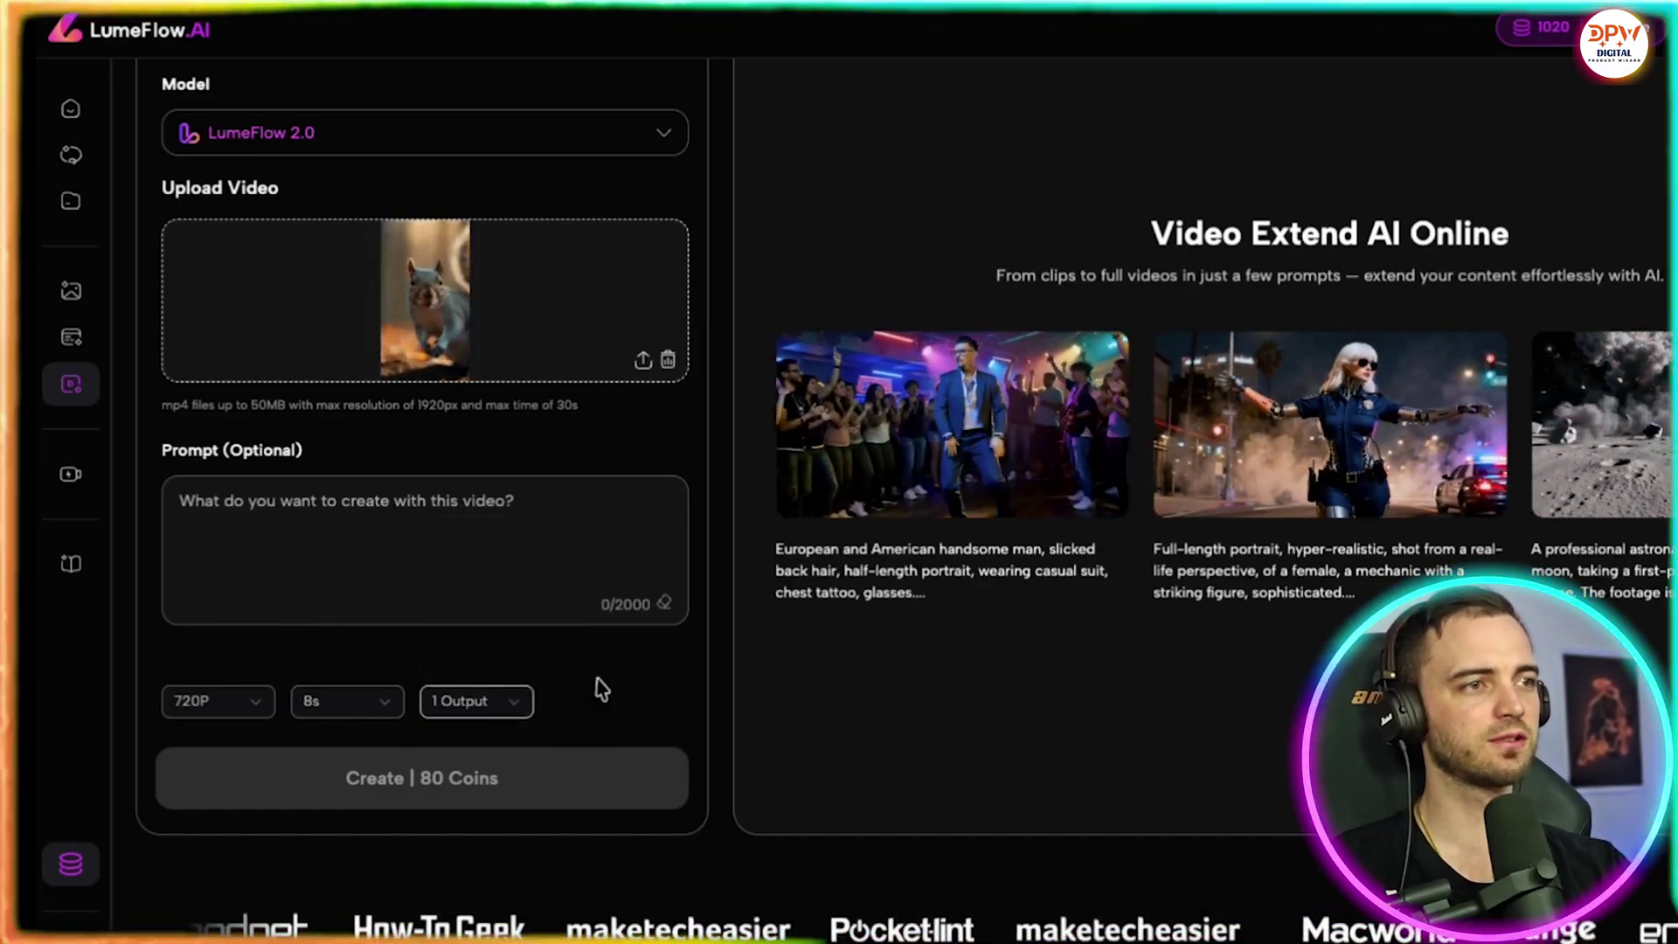
scroll(237, 603, "up", 1)
left_click(237, 603)
key("ctrl+v")
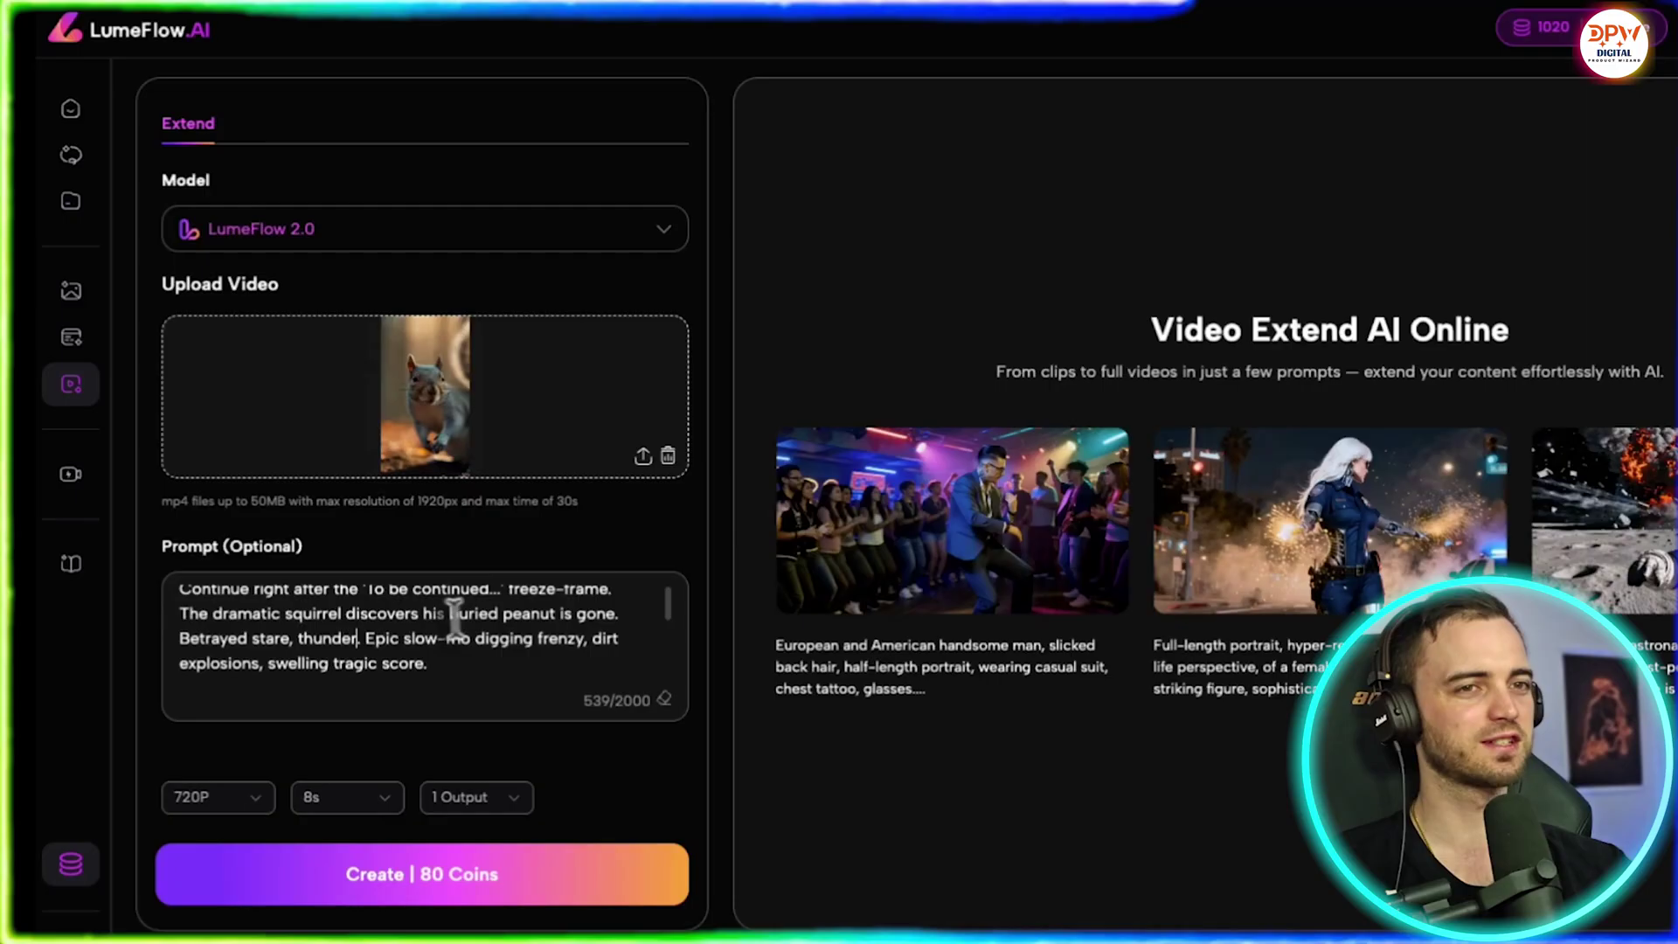
scroll(454, 612, "down", 5)
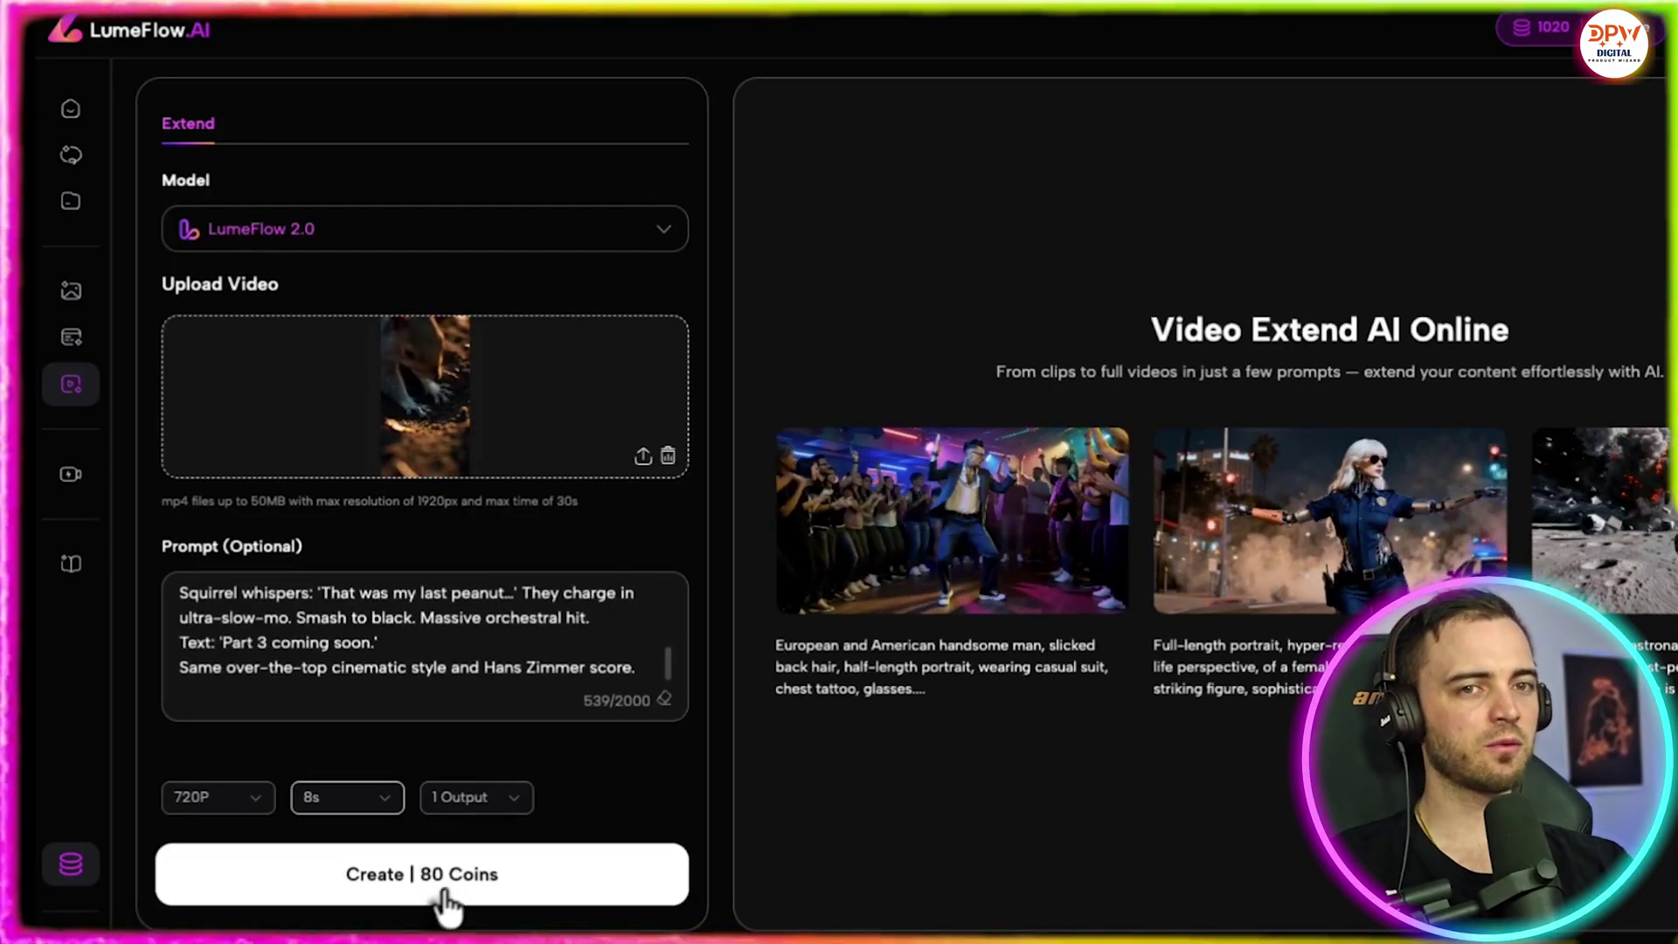
Step: Generate the extended squirrel video for 80 coins
left_click(443, 892)
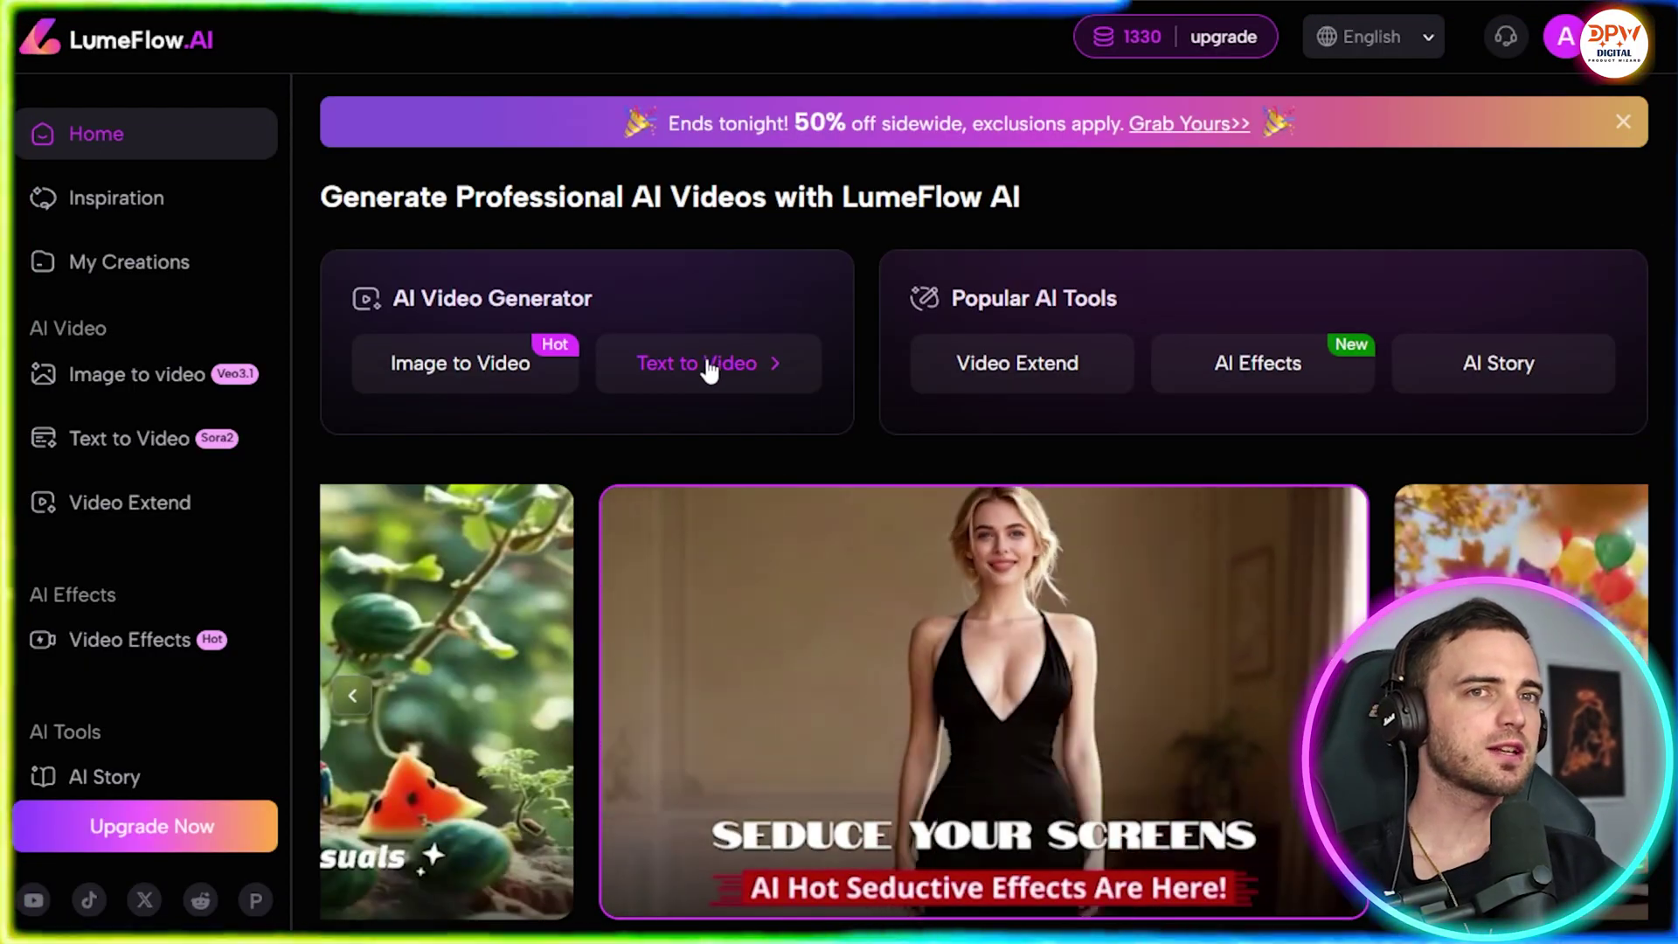
Step: Browse the Text to Video model list, then paste the cyberpunk cat guitarist idea into AI Story
left_click(695, 366)
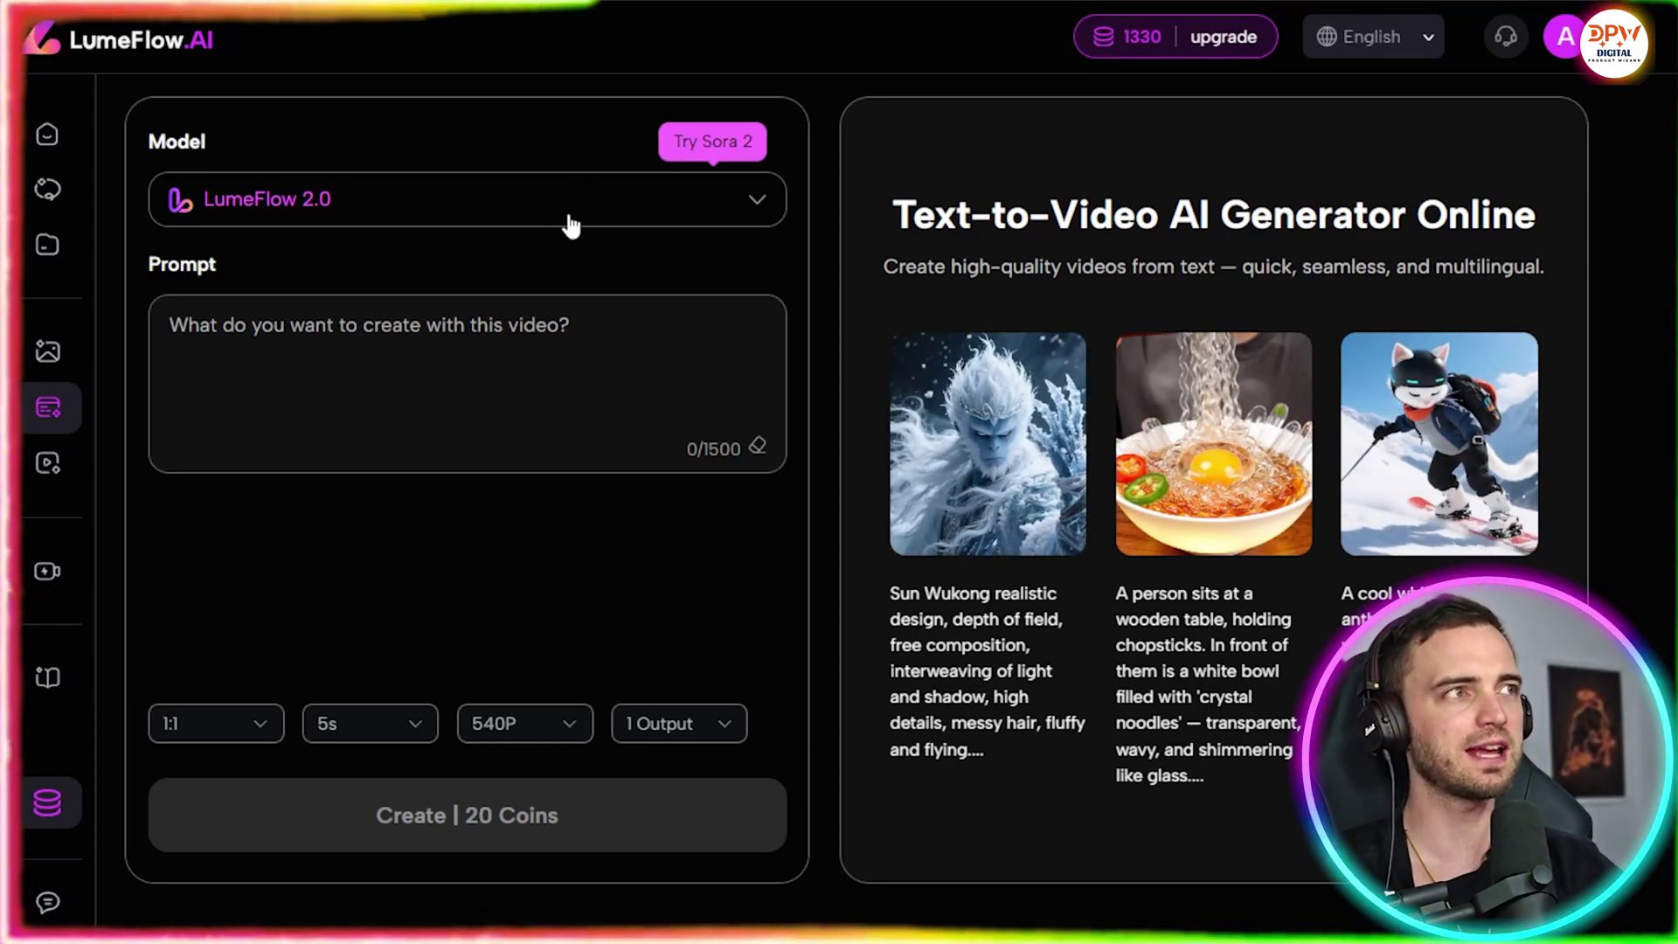
left_click(499, 203)
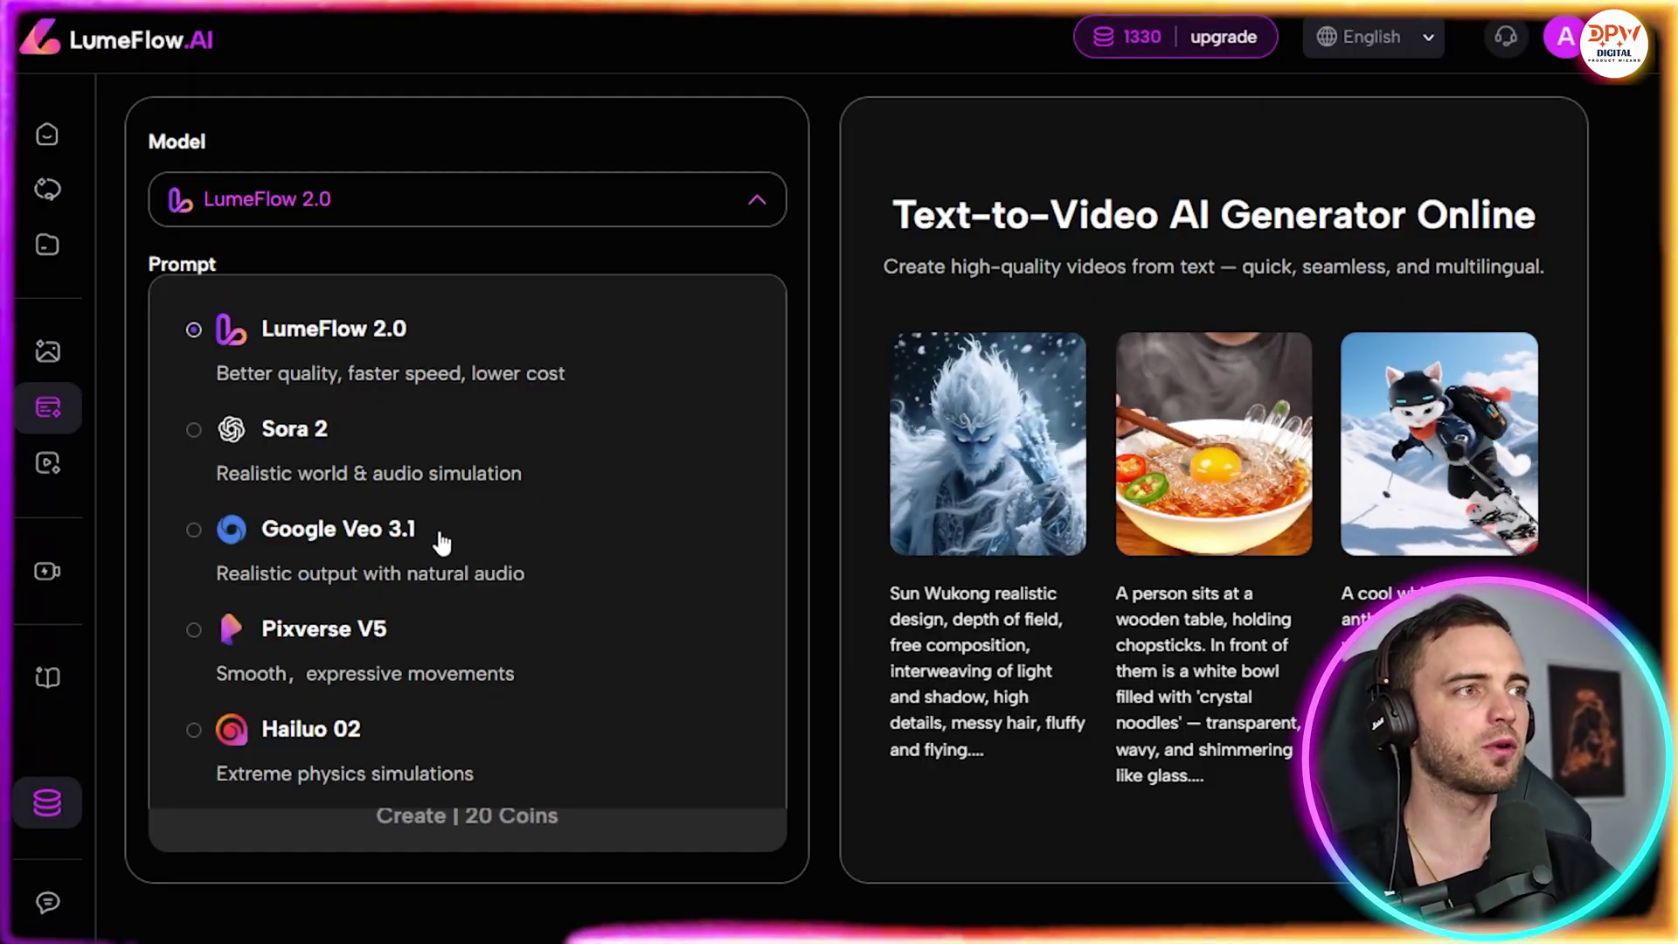
scroll(332, 708, "down", 2)
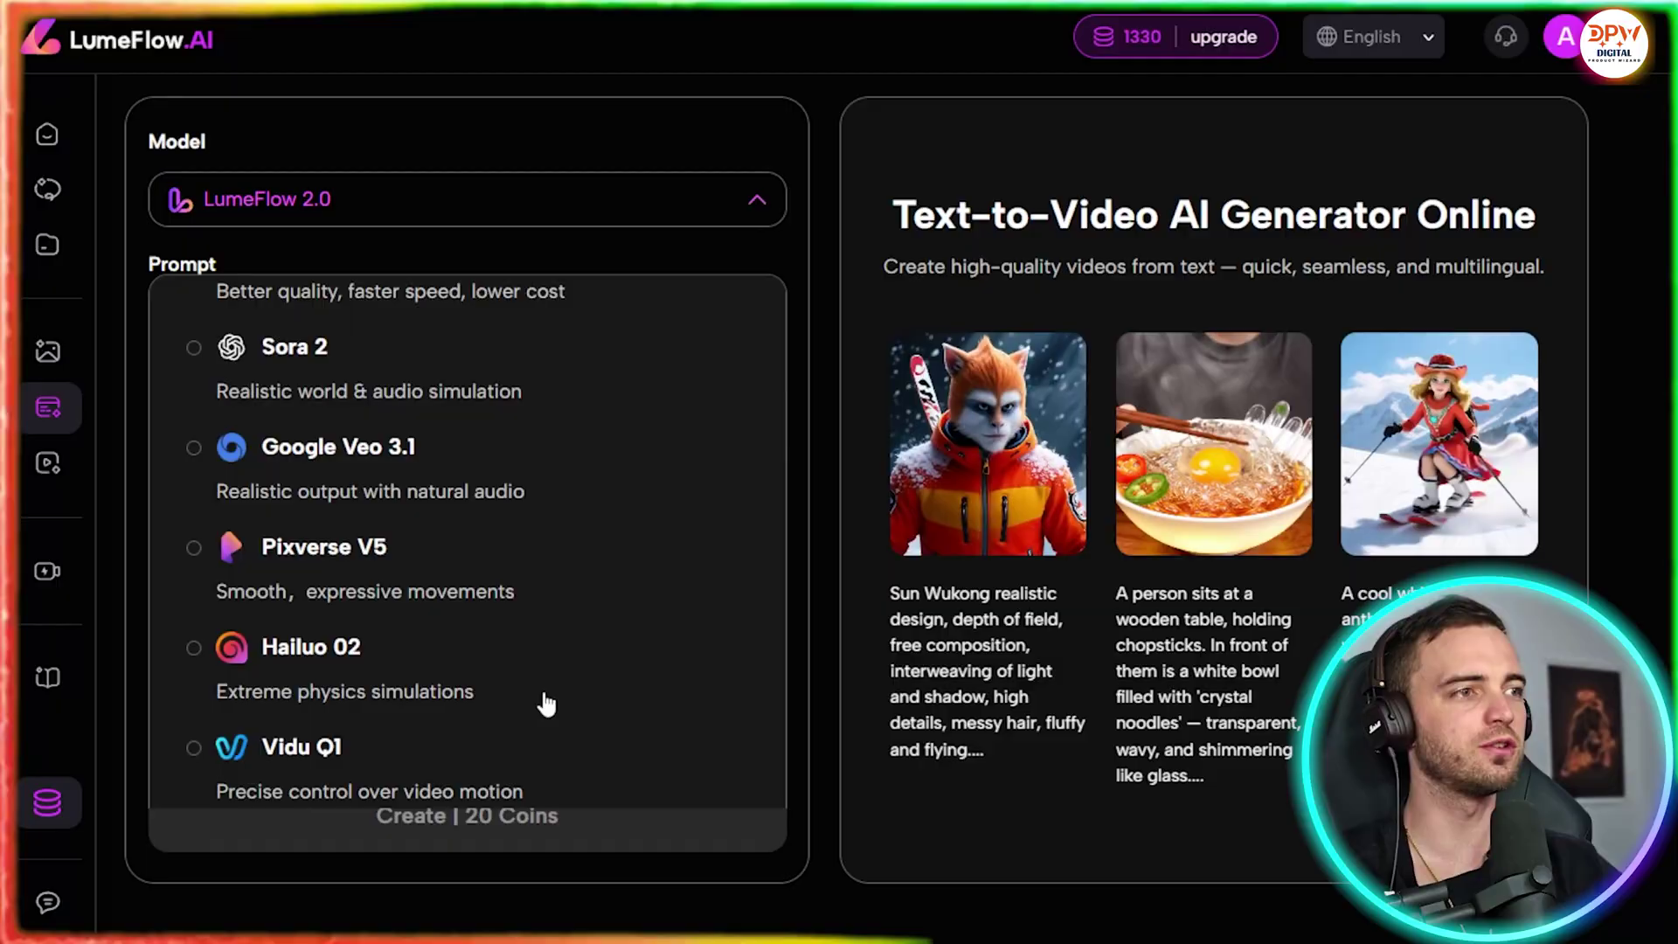
scroll(367, 553, "up", 2)
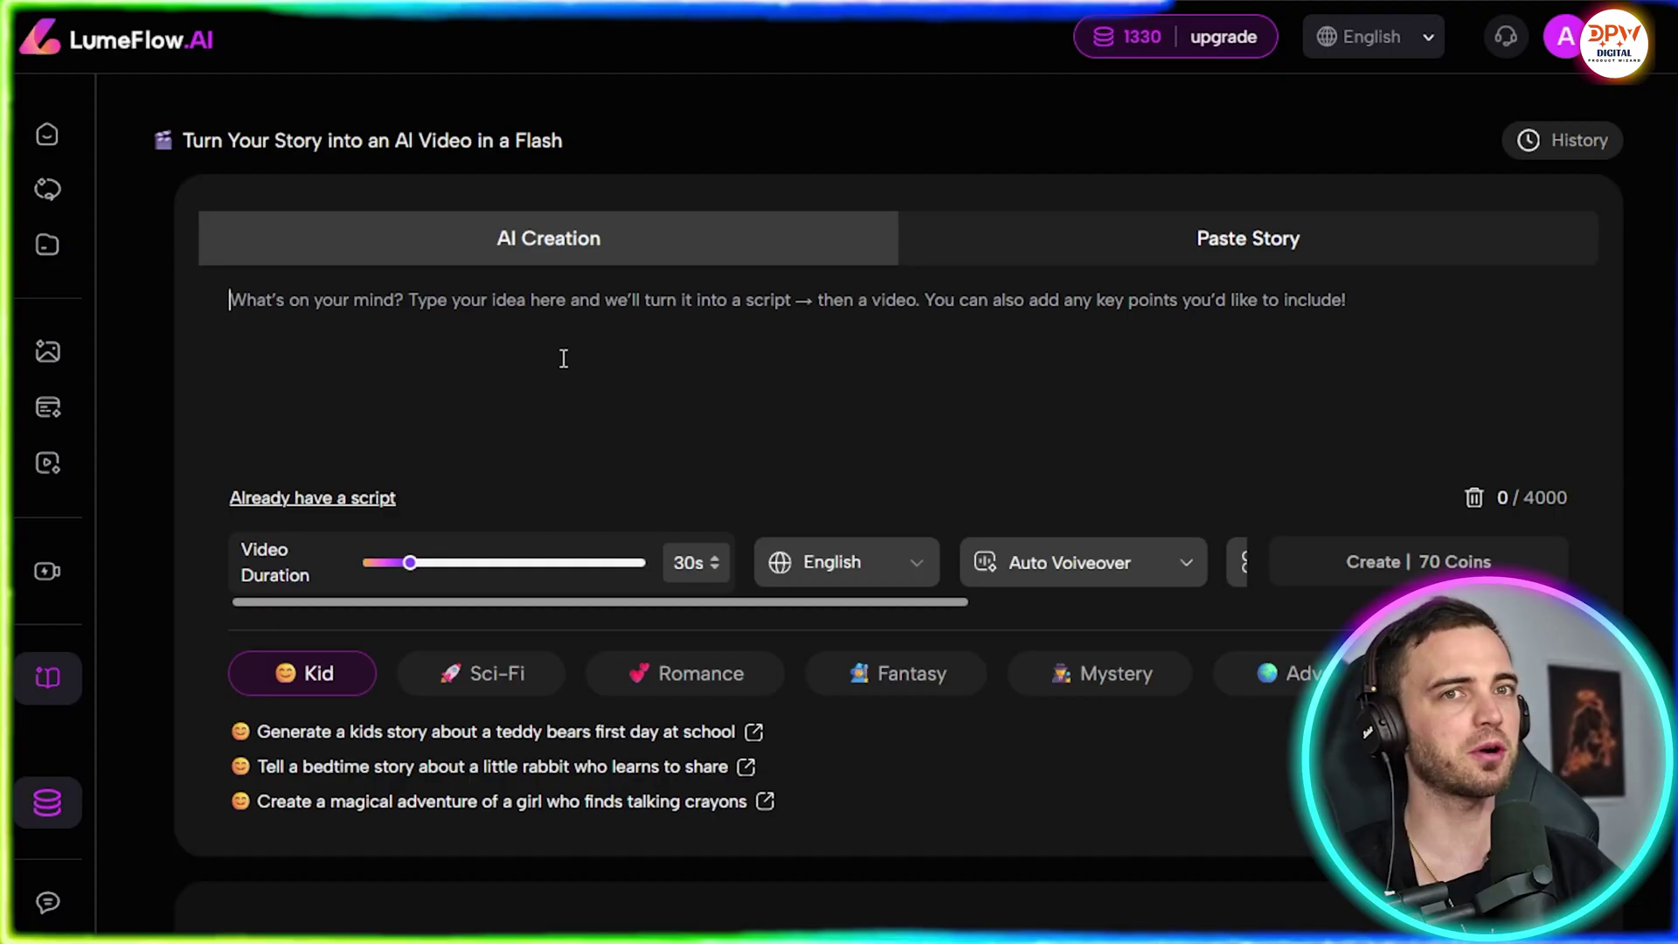
type("A cyberpunk cat playing electric guitar on a rooftop, neon lights, cinematic lighting, animation style")
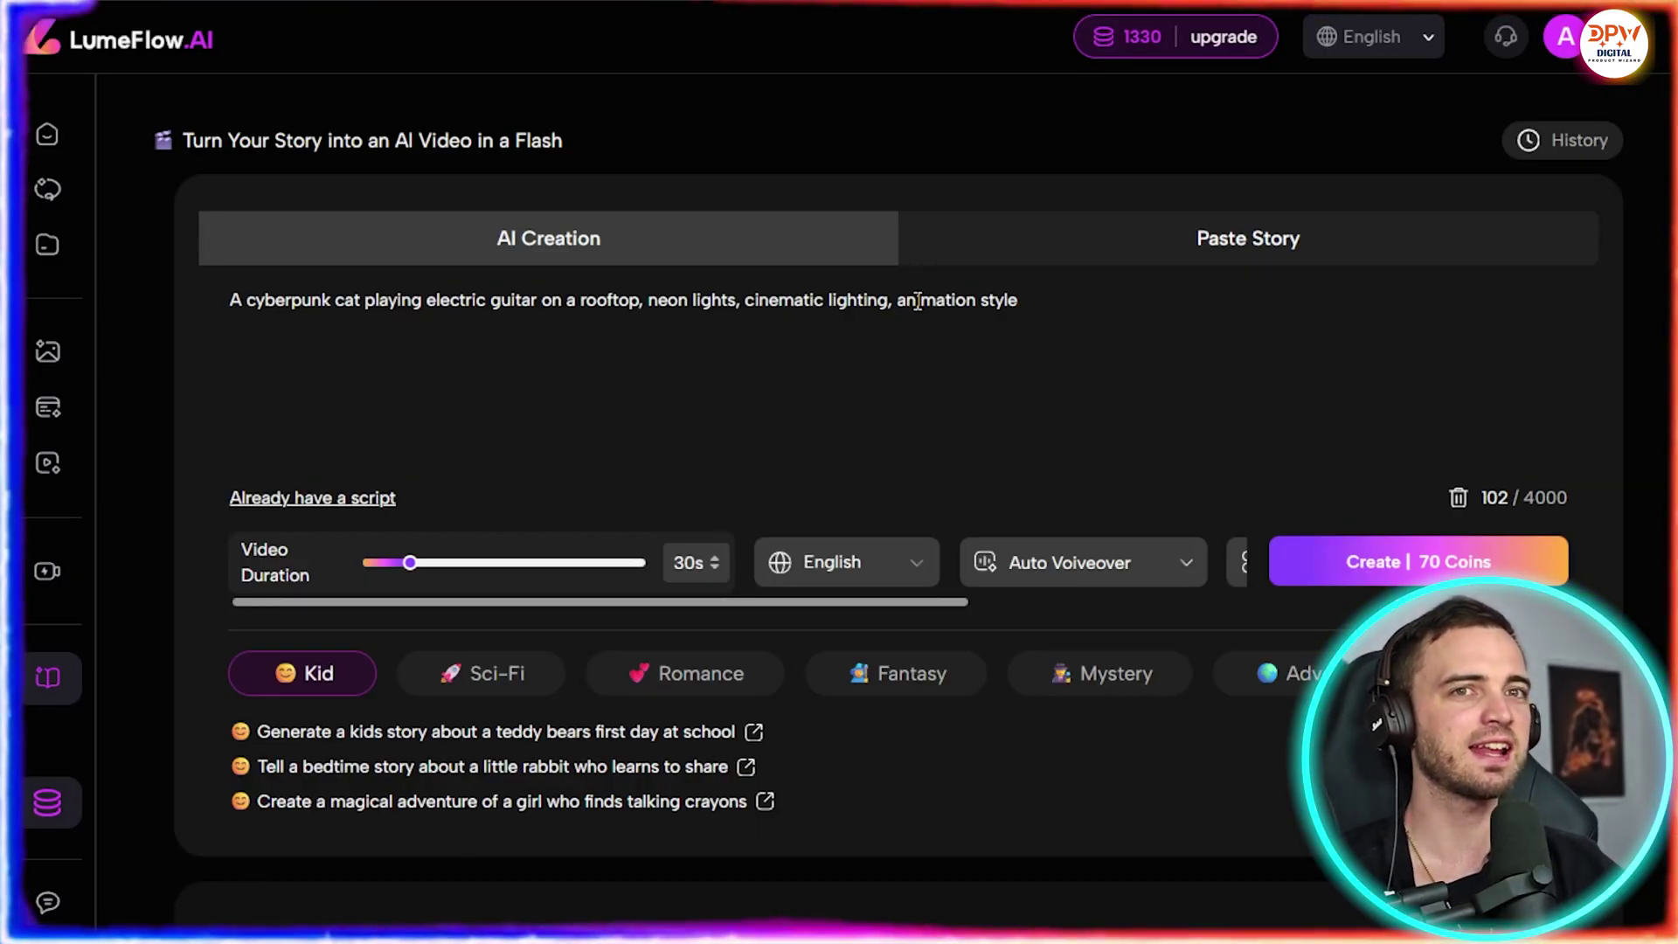
Step: Choose Anime as the story's visual style, leaving the video at 120s for 160 coins
scroll(1141, 596, "right", 5)
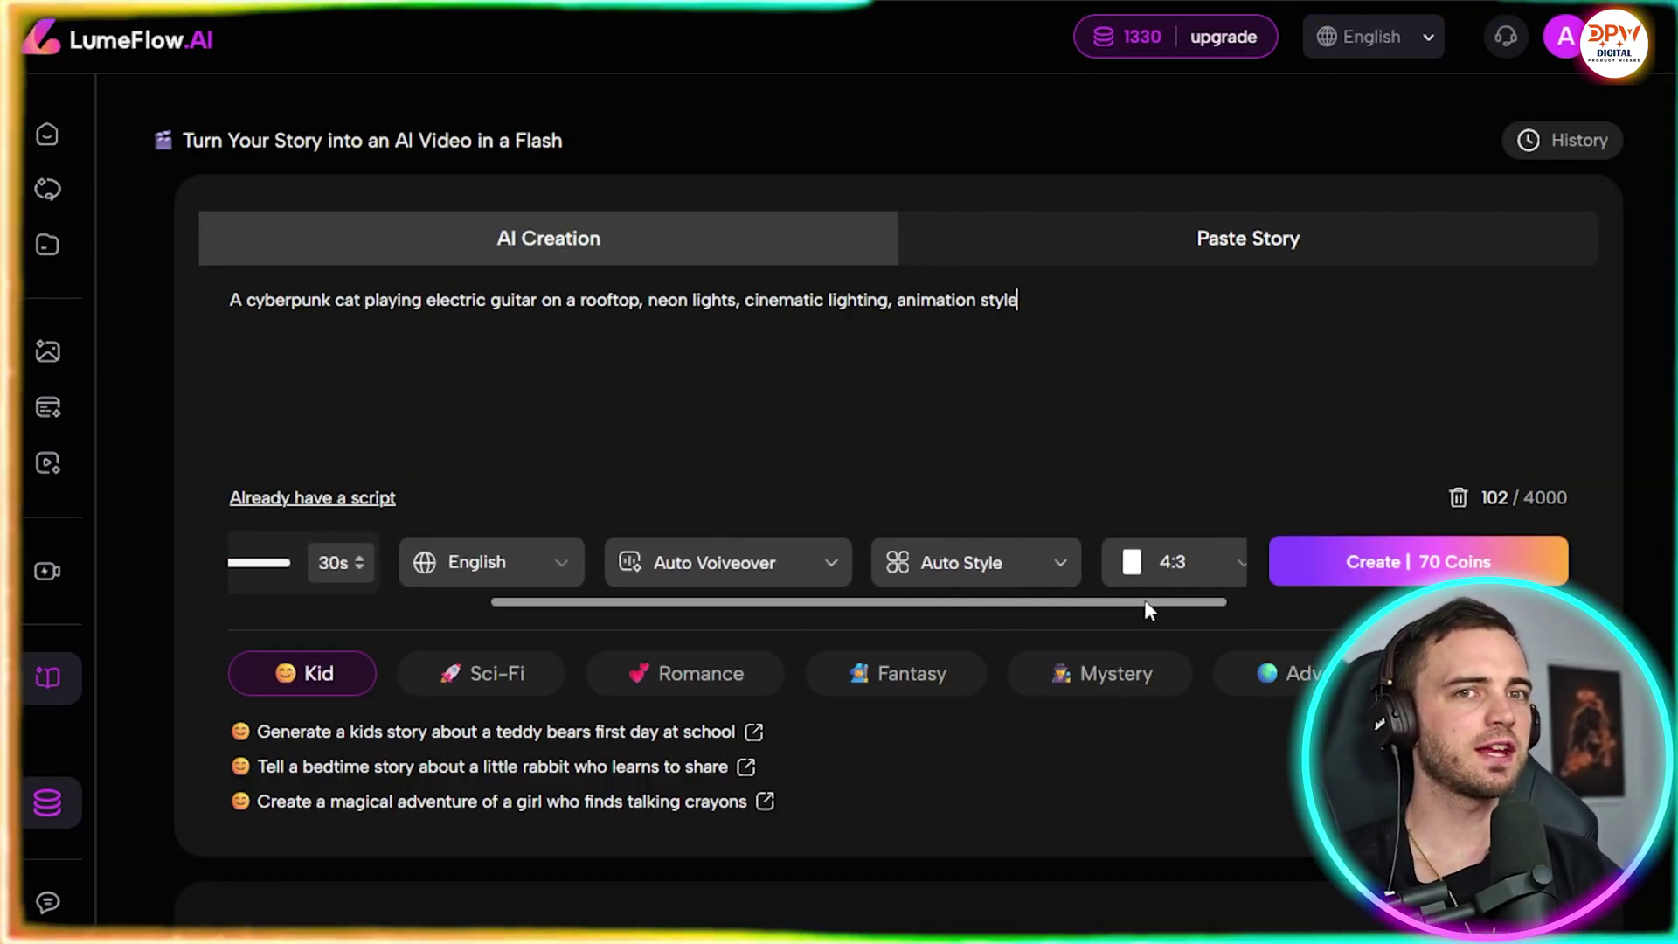
left_click(974, 564)
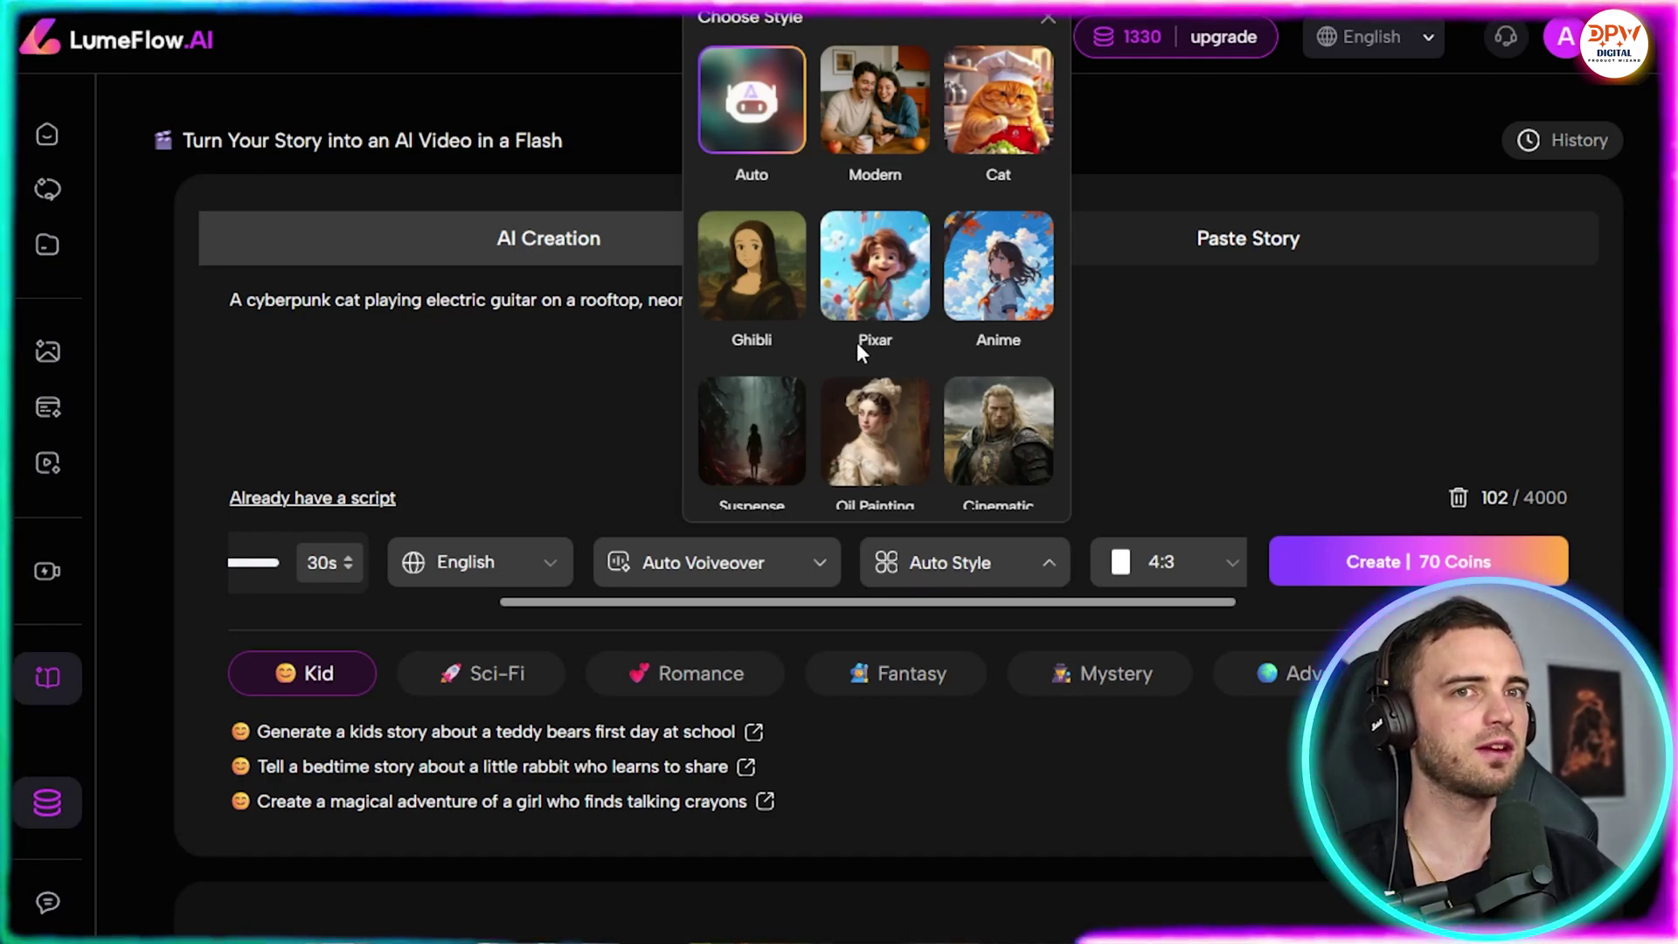
scroll(860, 353, "down", 3)
scroll(967, 453, "down", 4)
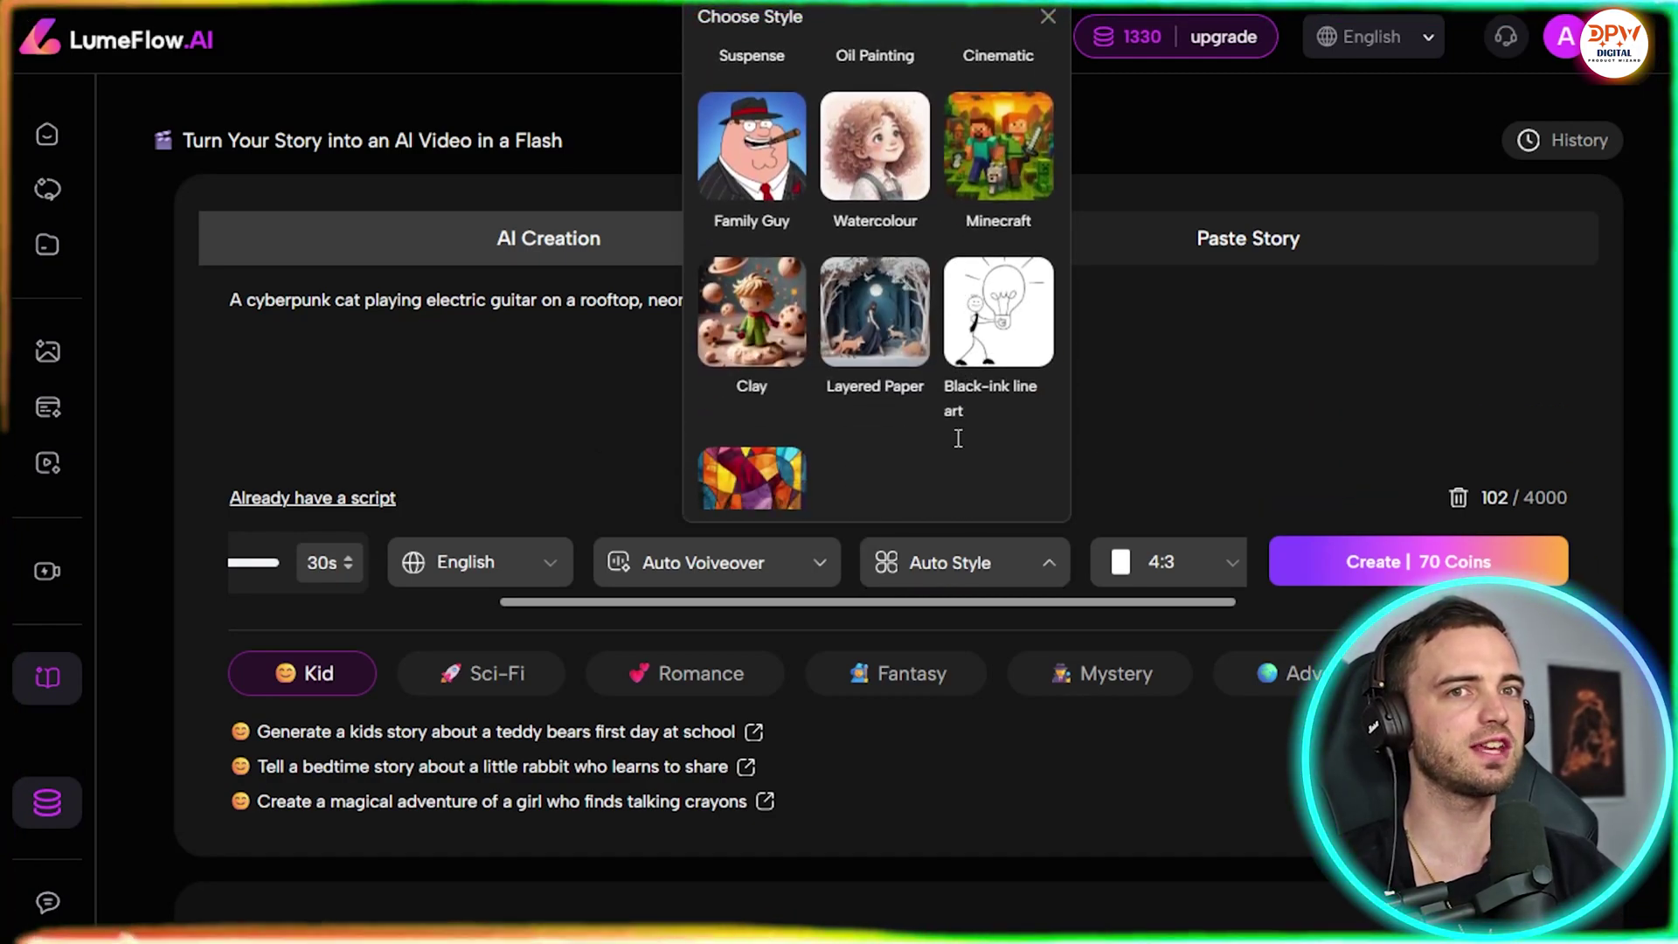
scroll(892, 371, "up", 4)
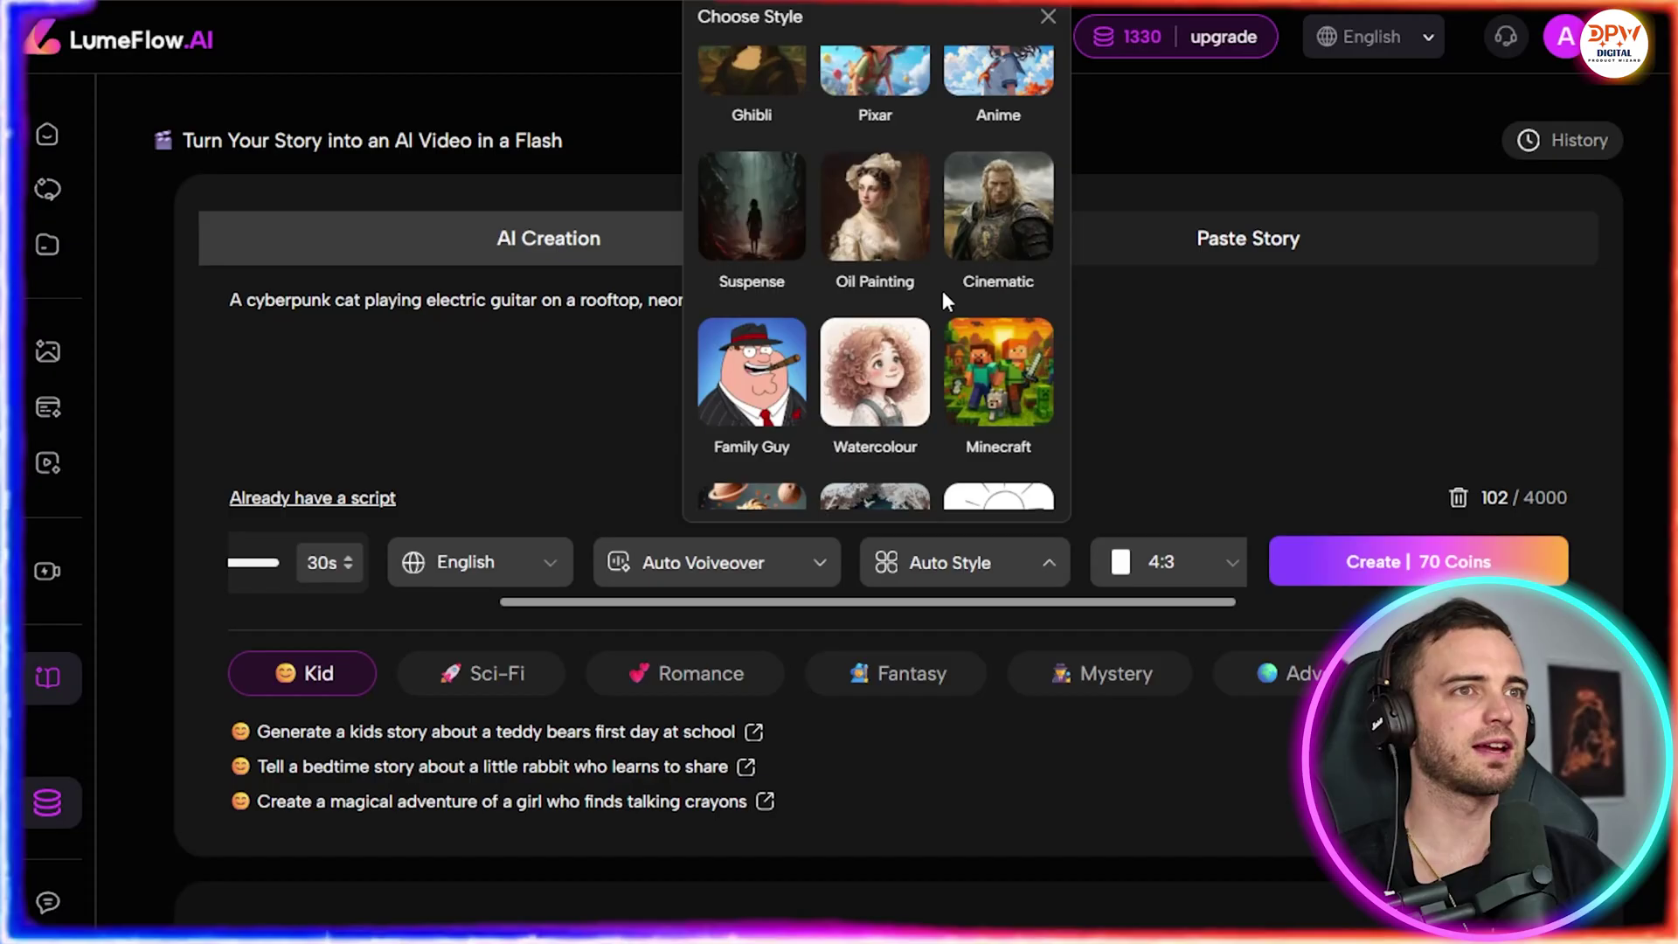
scroll(904, 243, "up", 2)
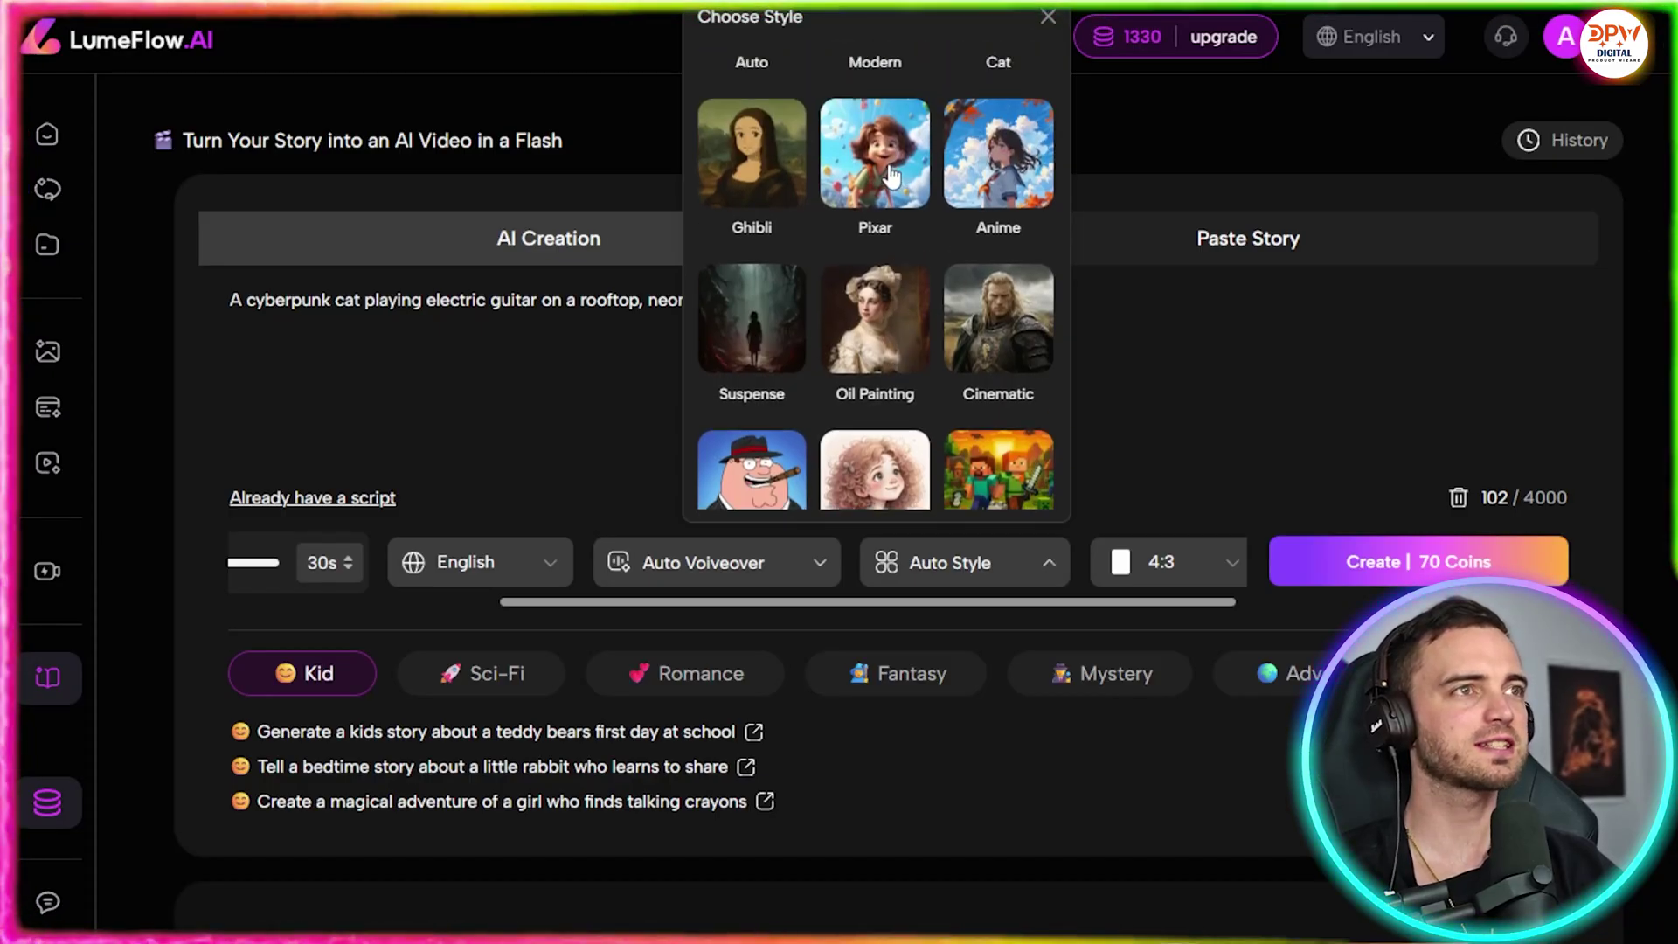
left_click(1247, 409)
left_click_drag(743, 601, 444, 594)
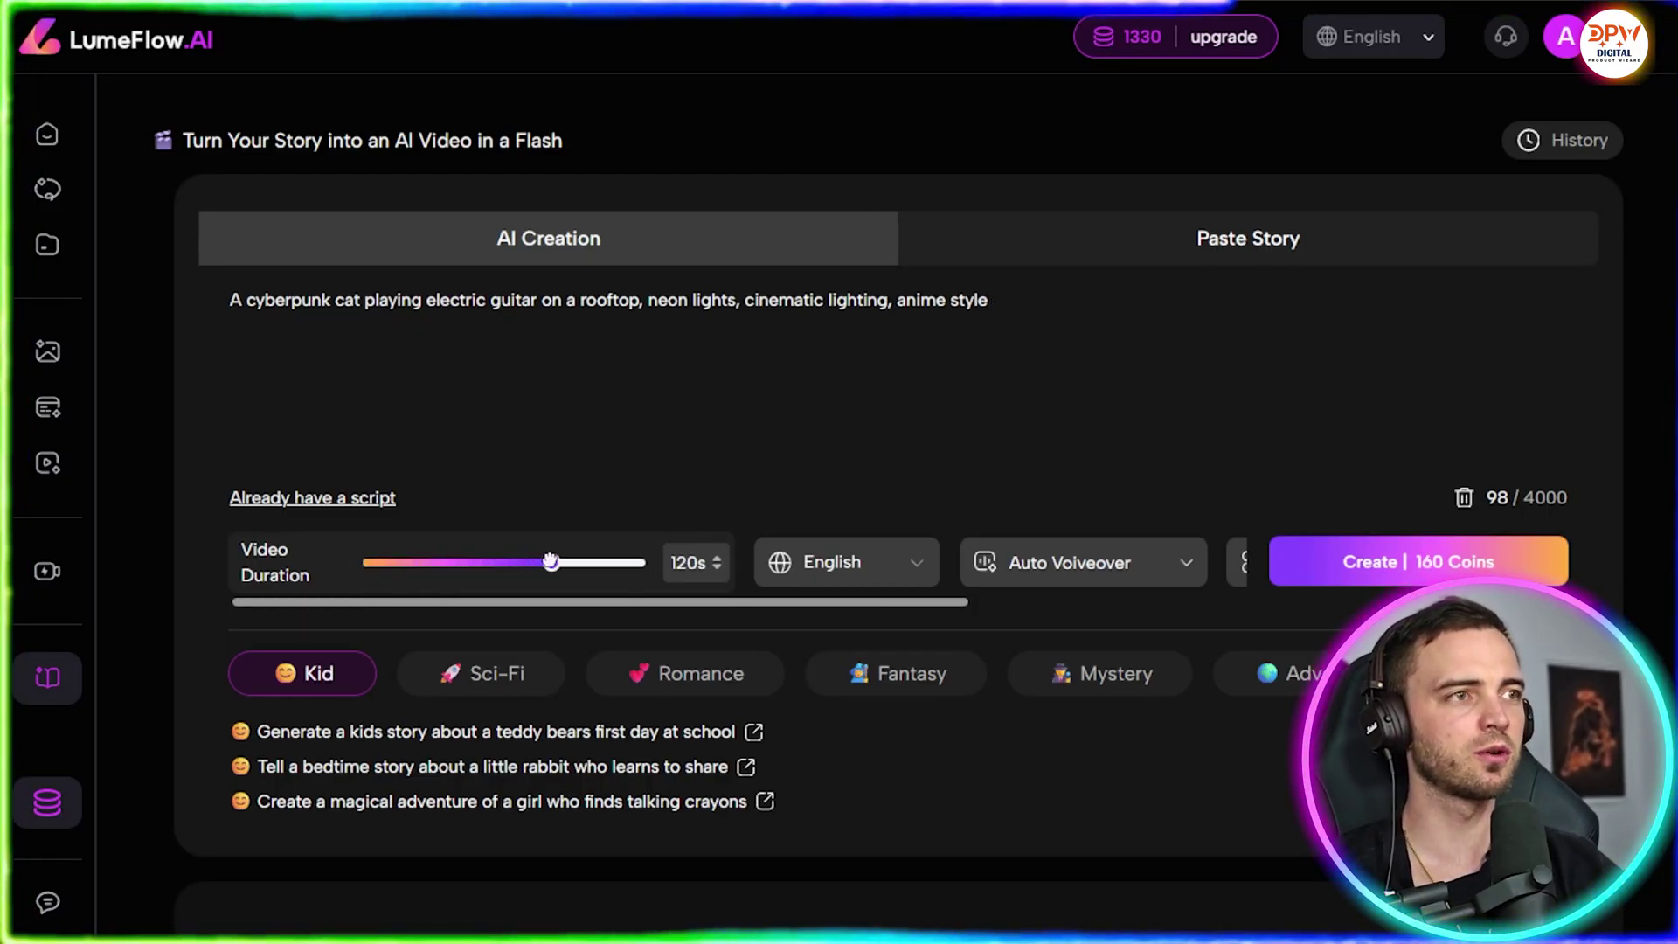
Step: Stretch the video duration to 5min (340 coins), then bring it back to 30s for 70 coins
left_click_drag(551, 562, 642, 561)
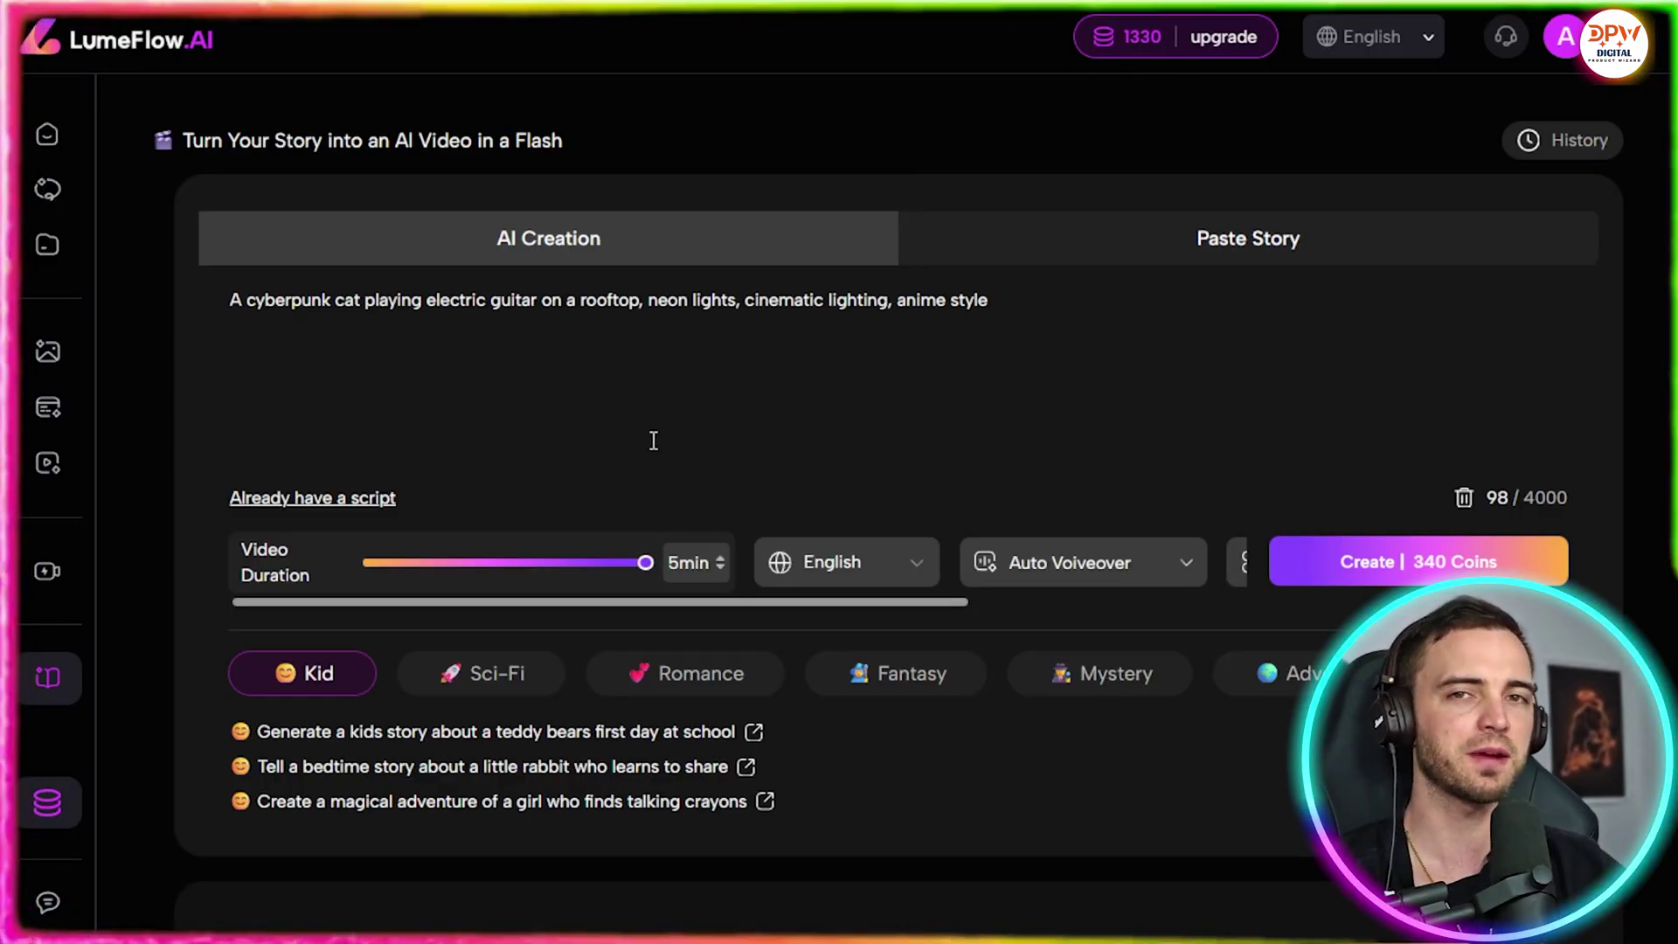
left_click_drag(645, 562, 409, 562)
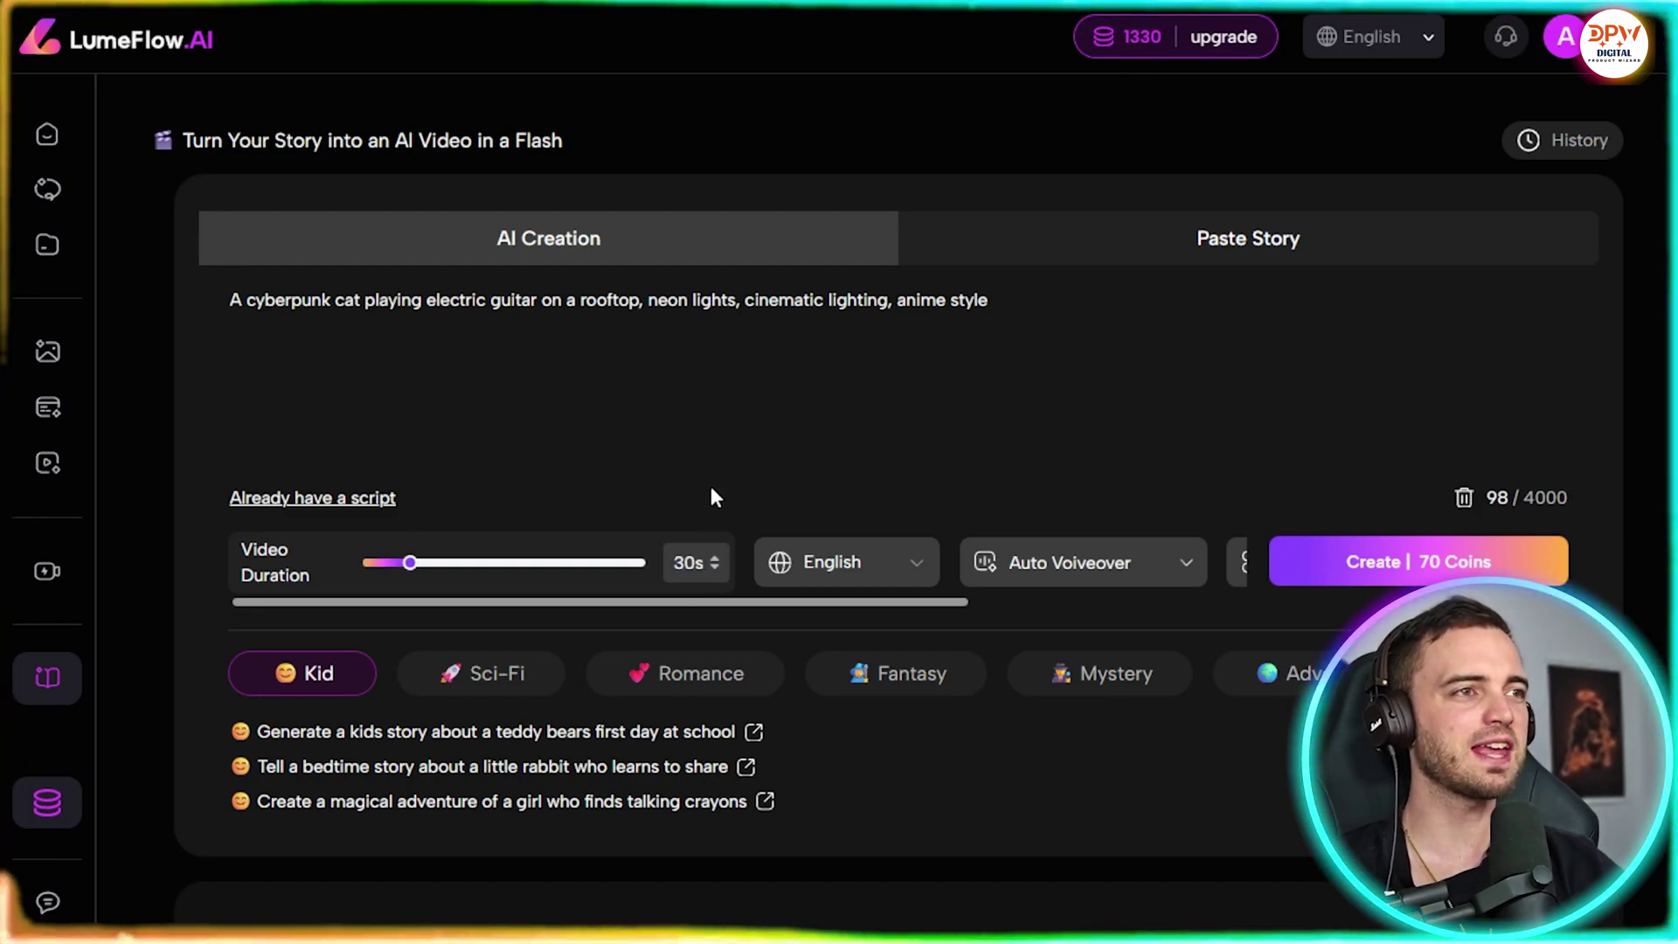
Step: Turn off the story's voiceover
scroll(964, 577, "right", 3)
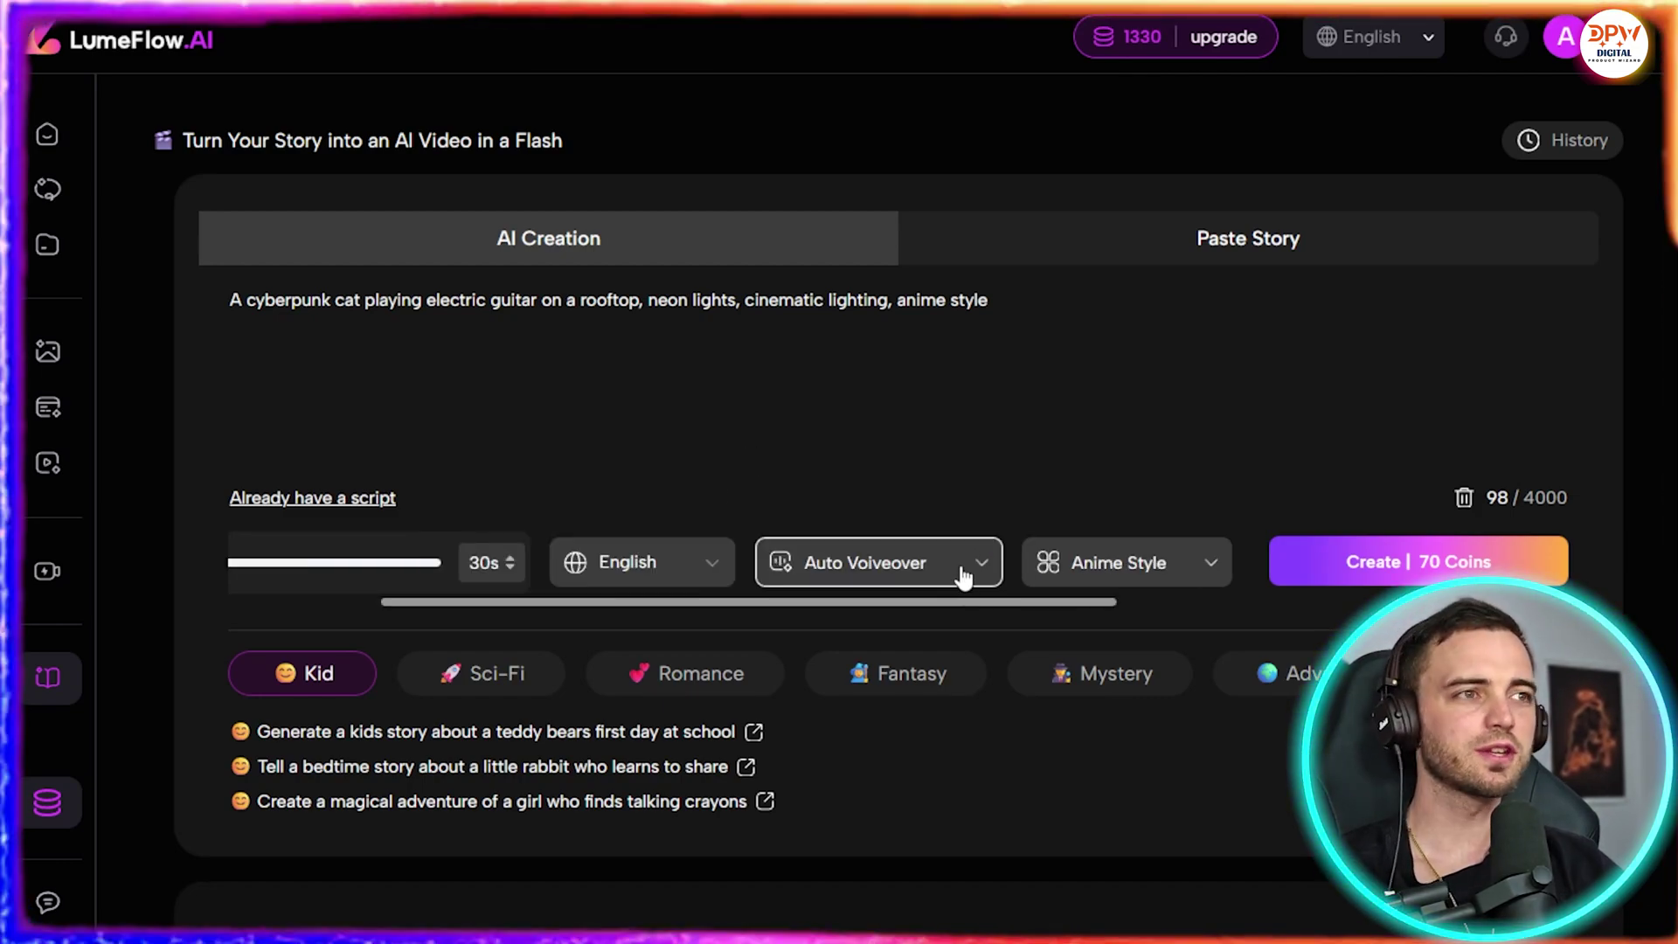
left_click(964, 572)
scroll(958, 726, "down", 3)
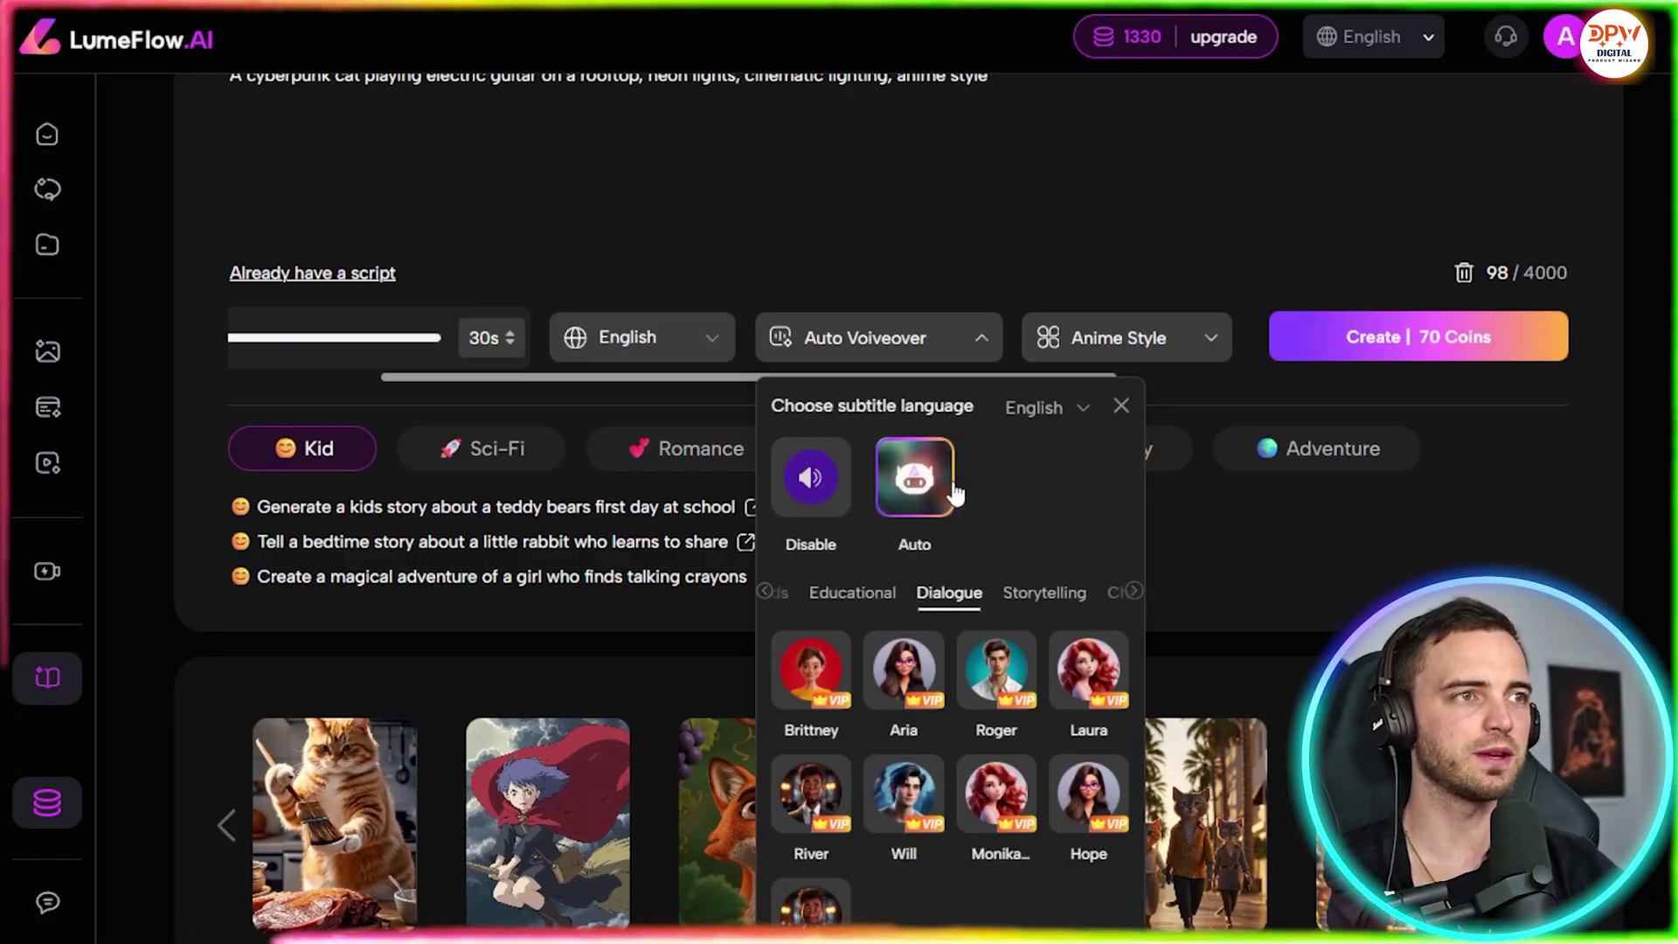
left_click(817, 481)
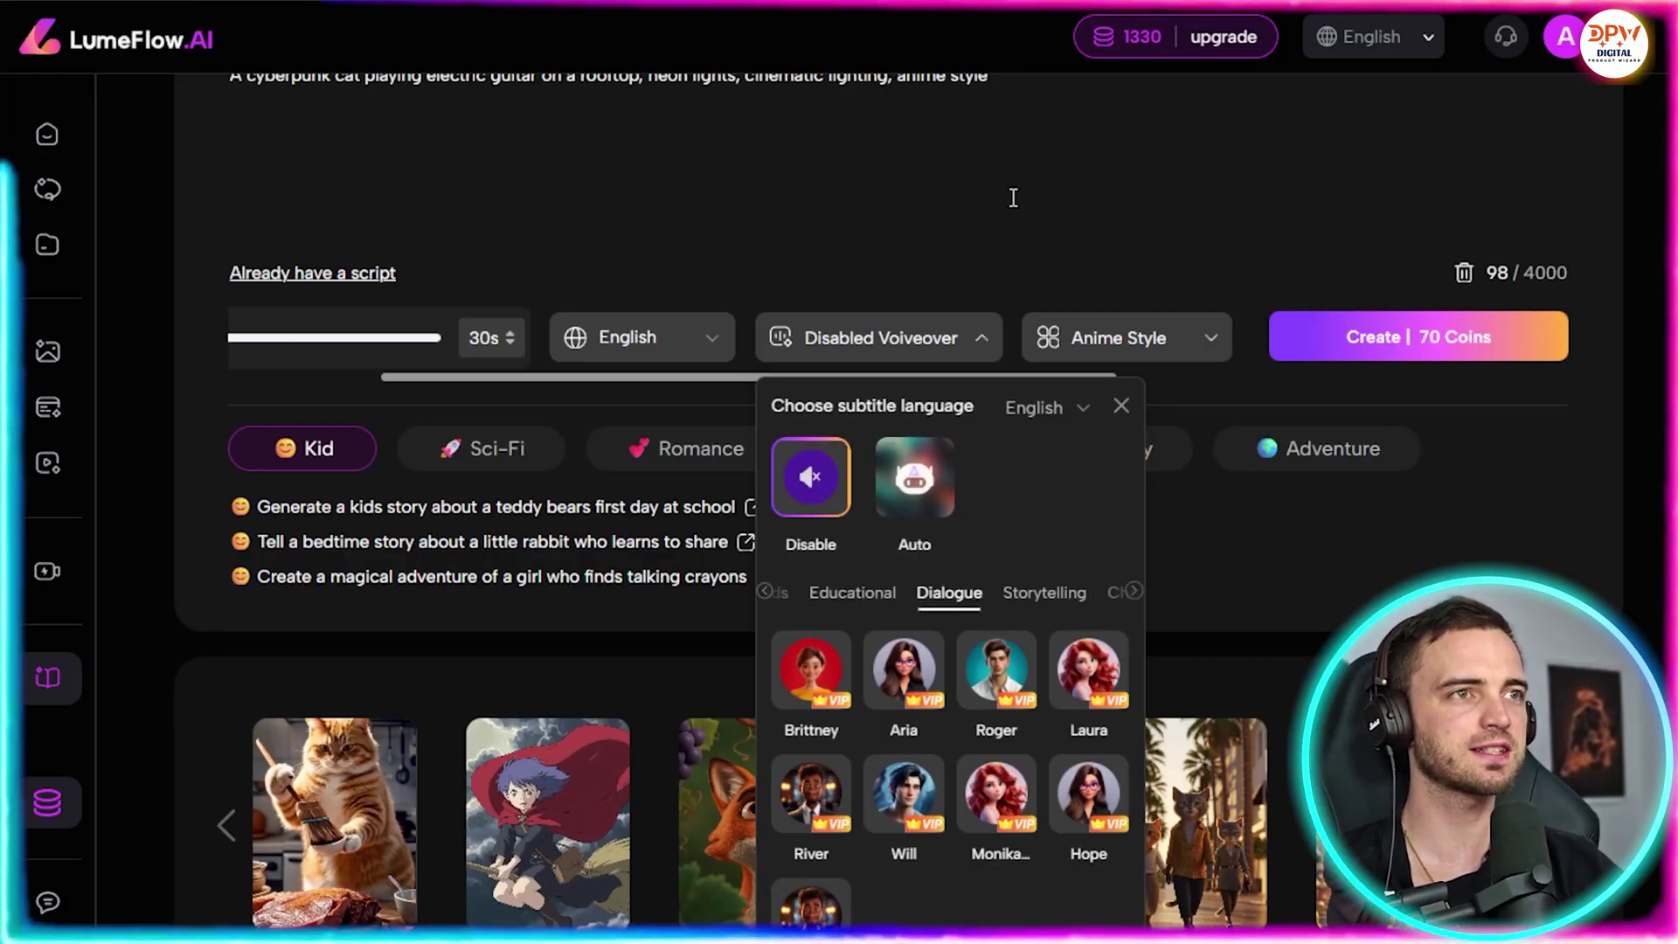
left_click(1120, 405)
Step: Keep English as the subtitle language and close the language list
scroll(787, 411, "up", 2)
left_click(705, 452)
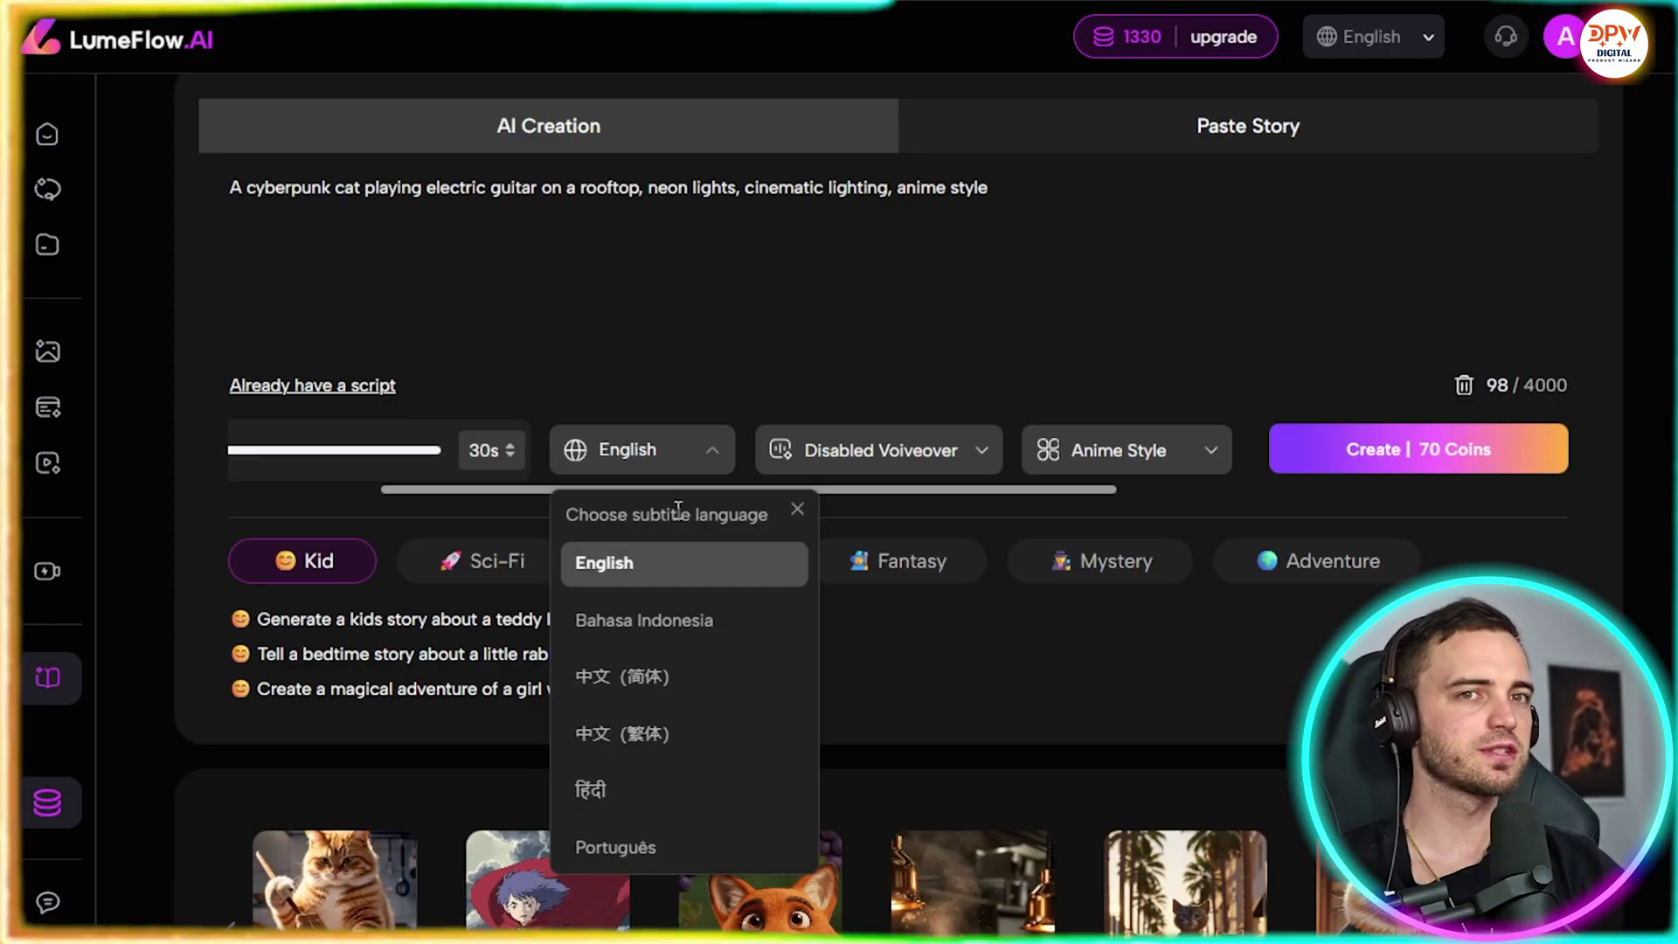
scroll(658, 759, "down", 3)
scroll(658, 753, "down", 3)
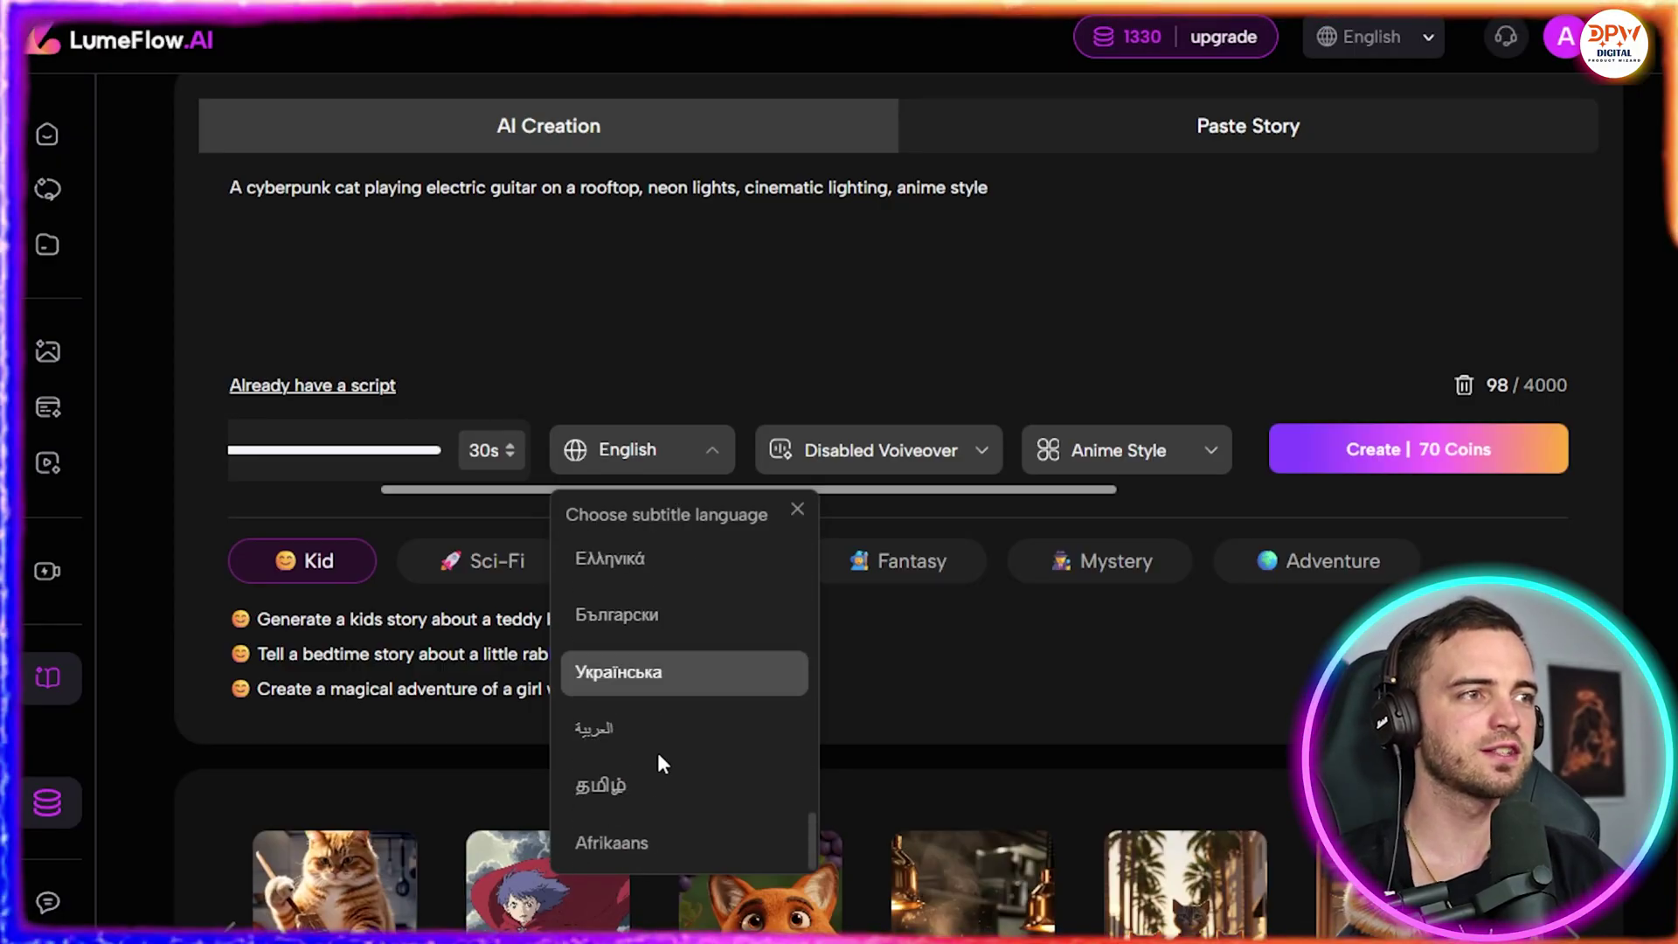
scroll(657, 748, "up", 8)
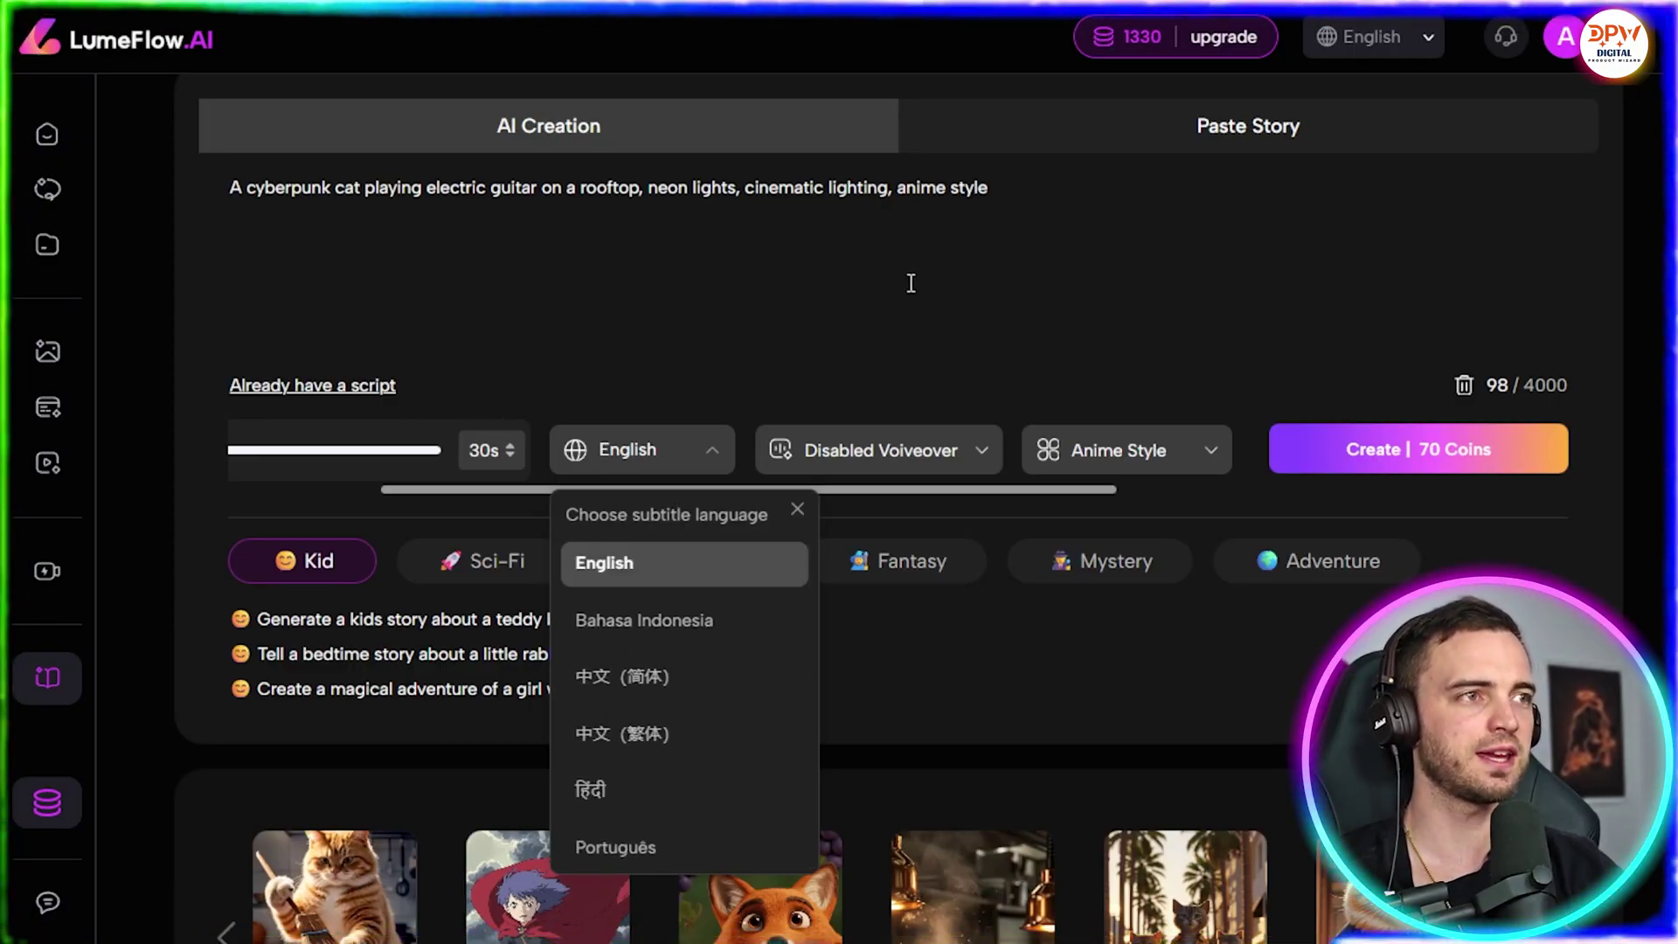
left_click(865, 309)
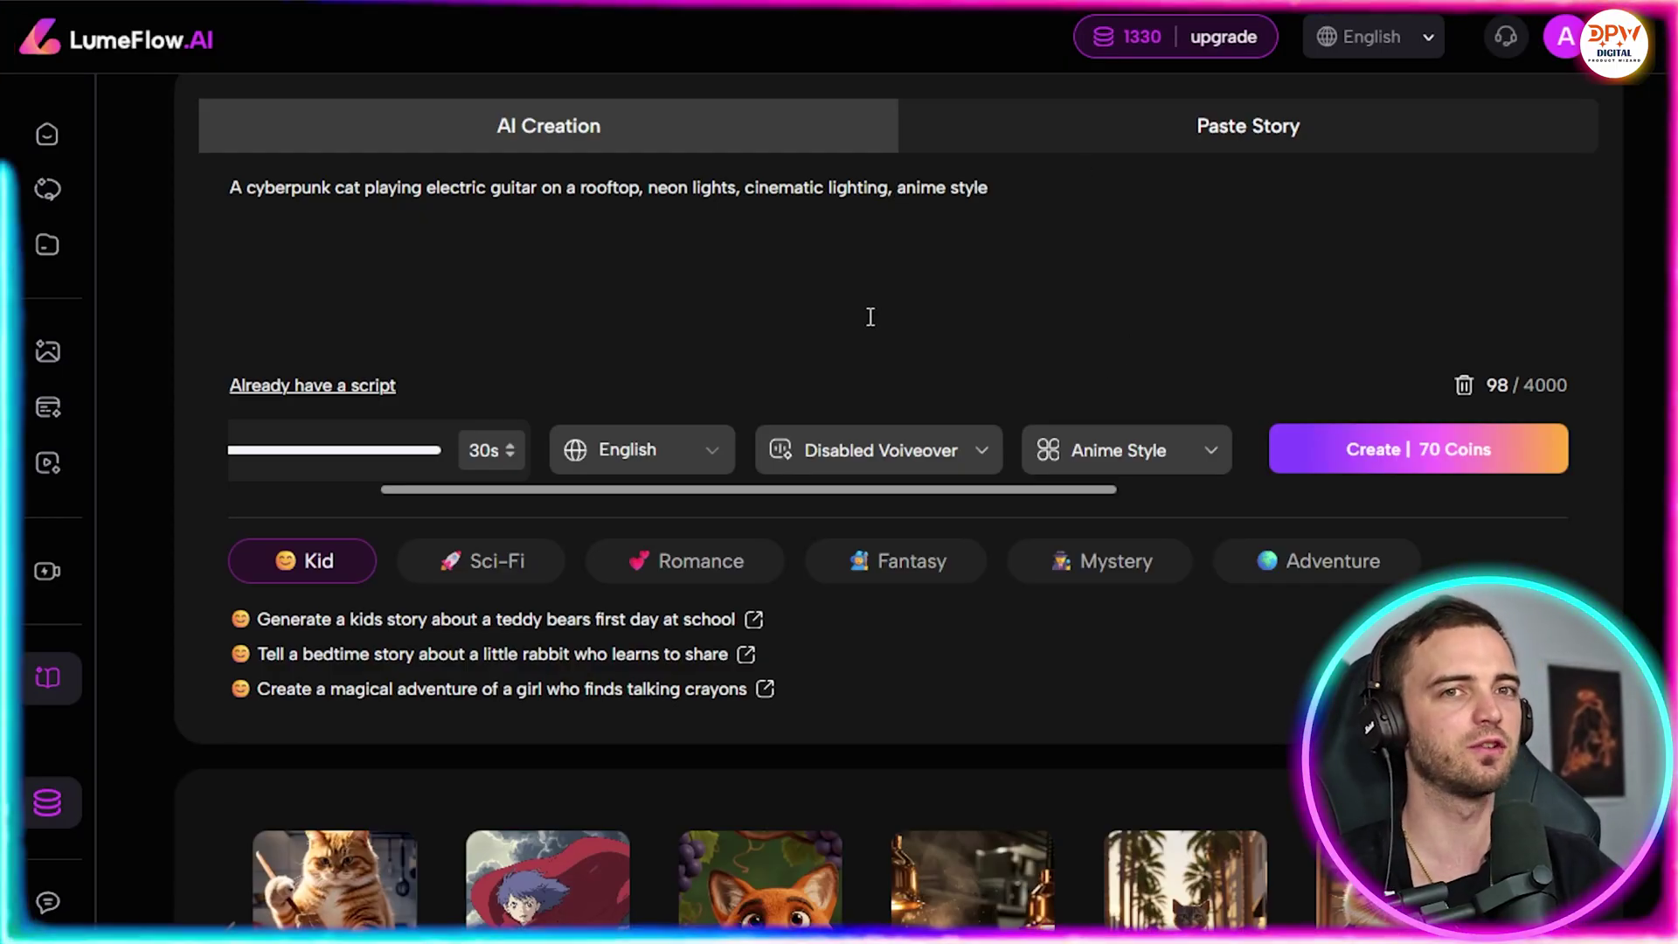
Step: Set the video aspect ratio to 16:9
left_click_drag(1105, 489, 1265, 481)
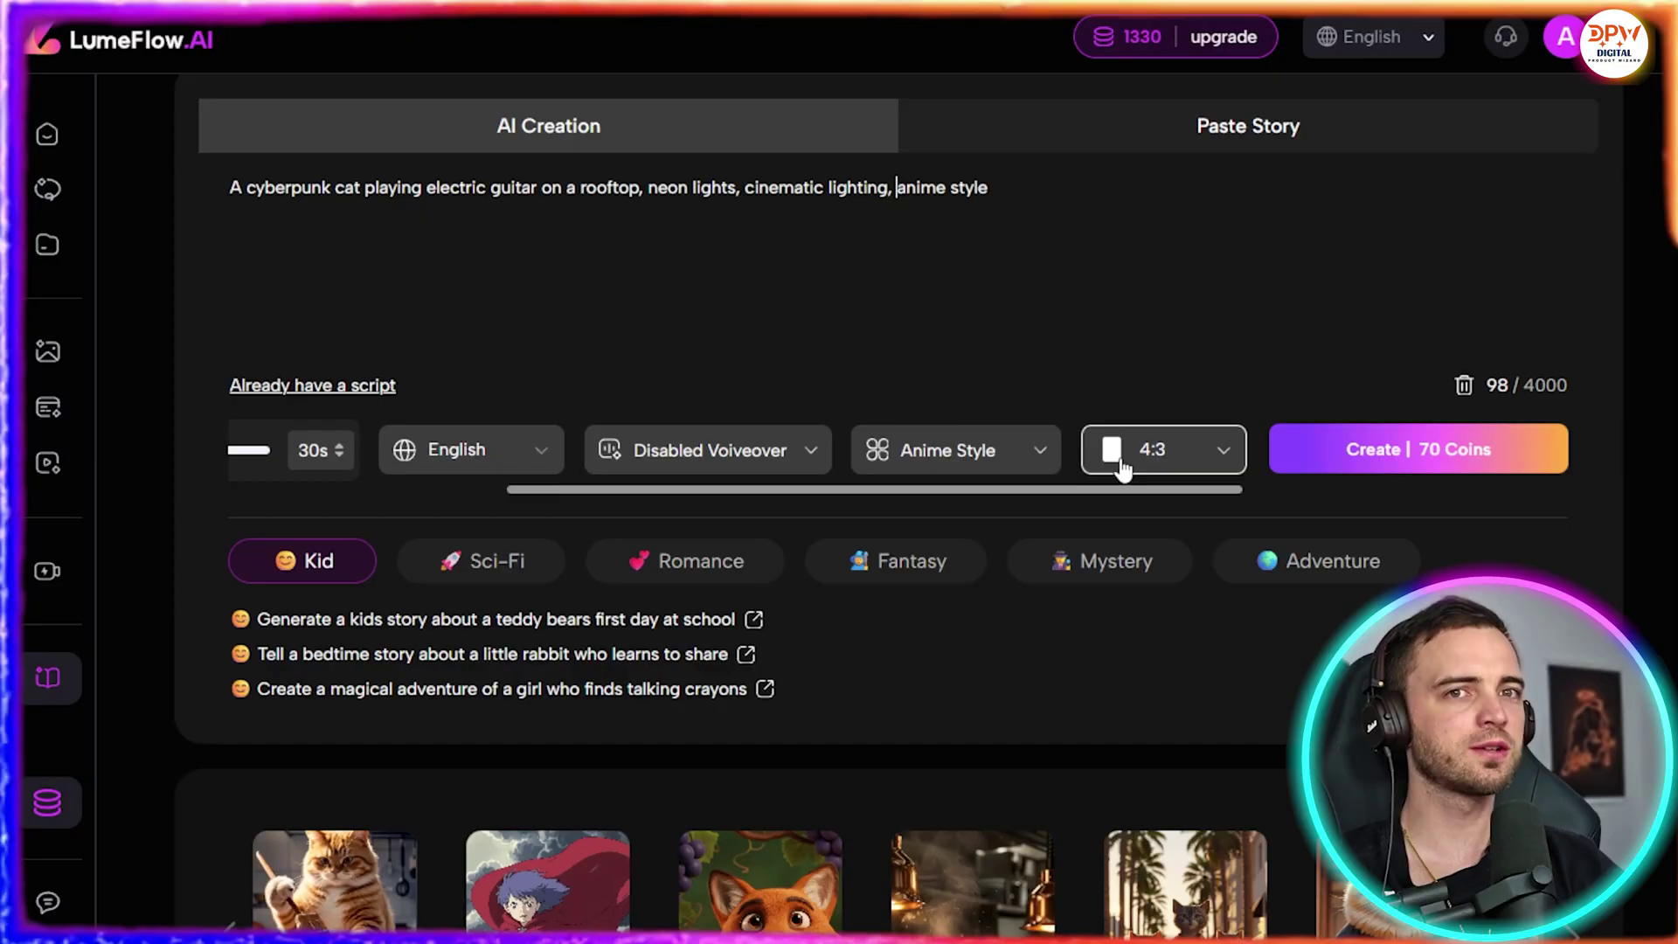
left_click(1191, 460)
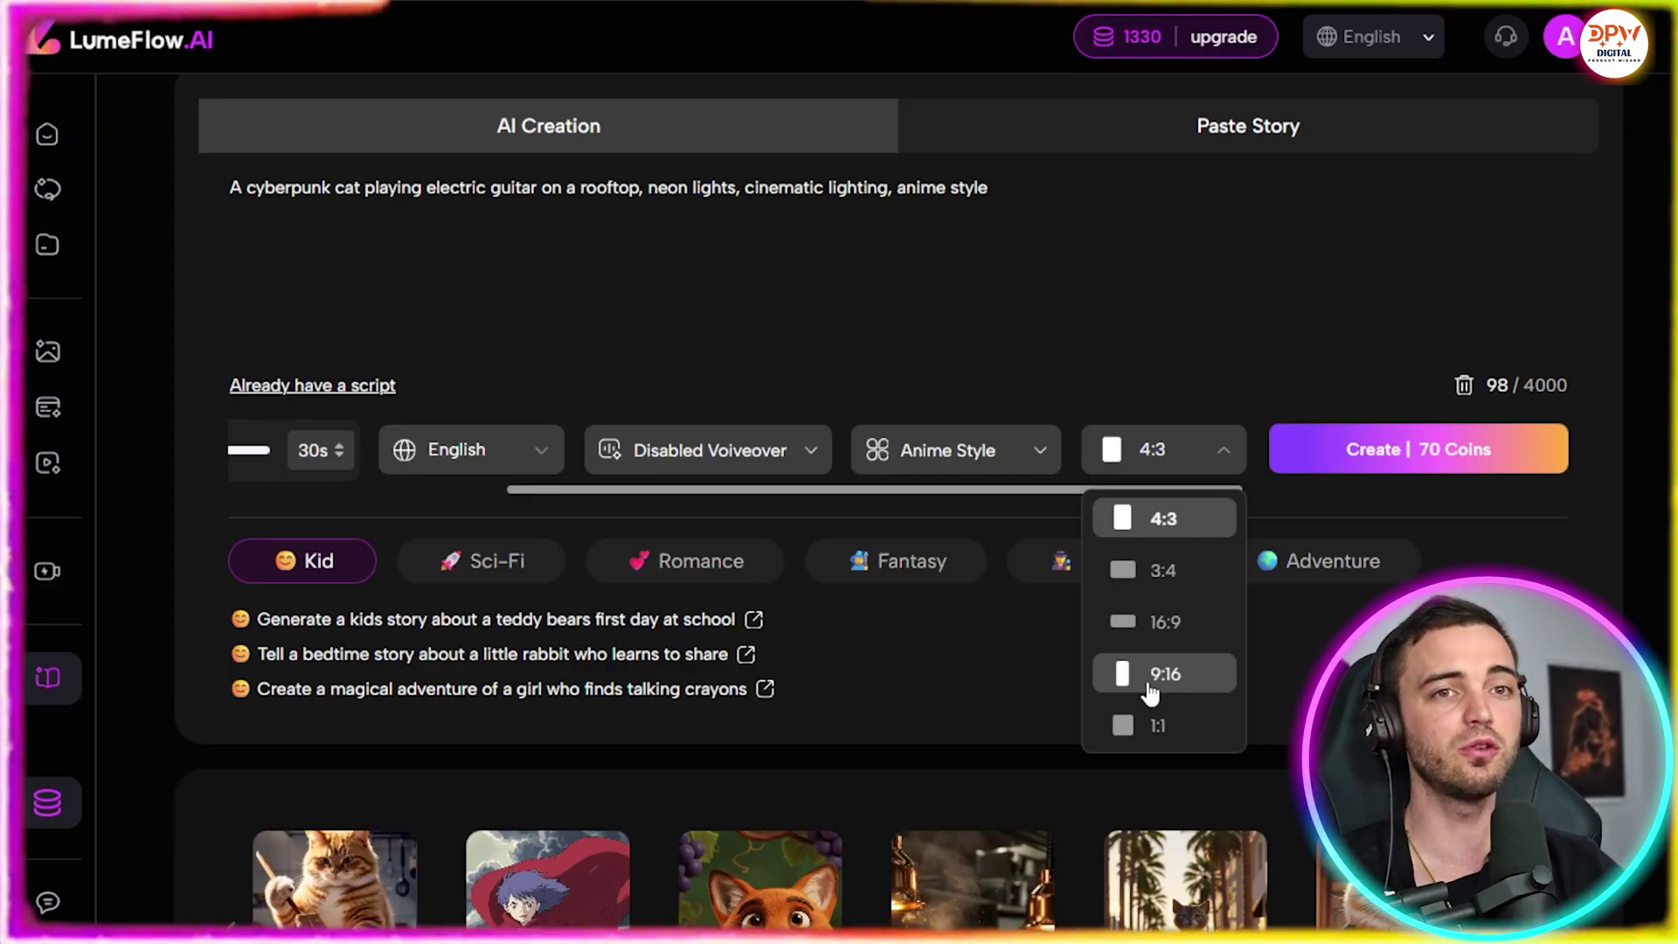
left_click(1161, 621)
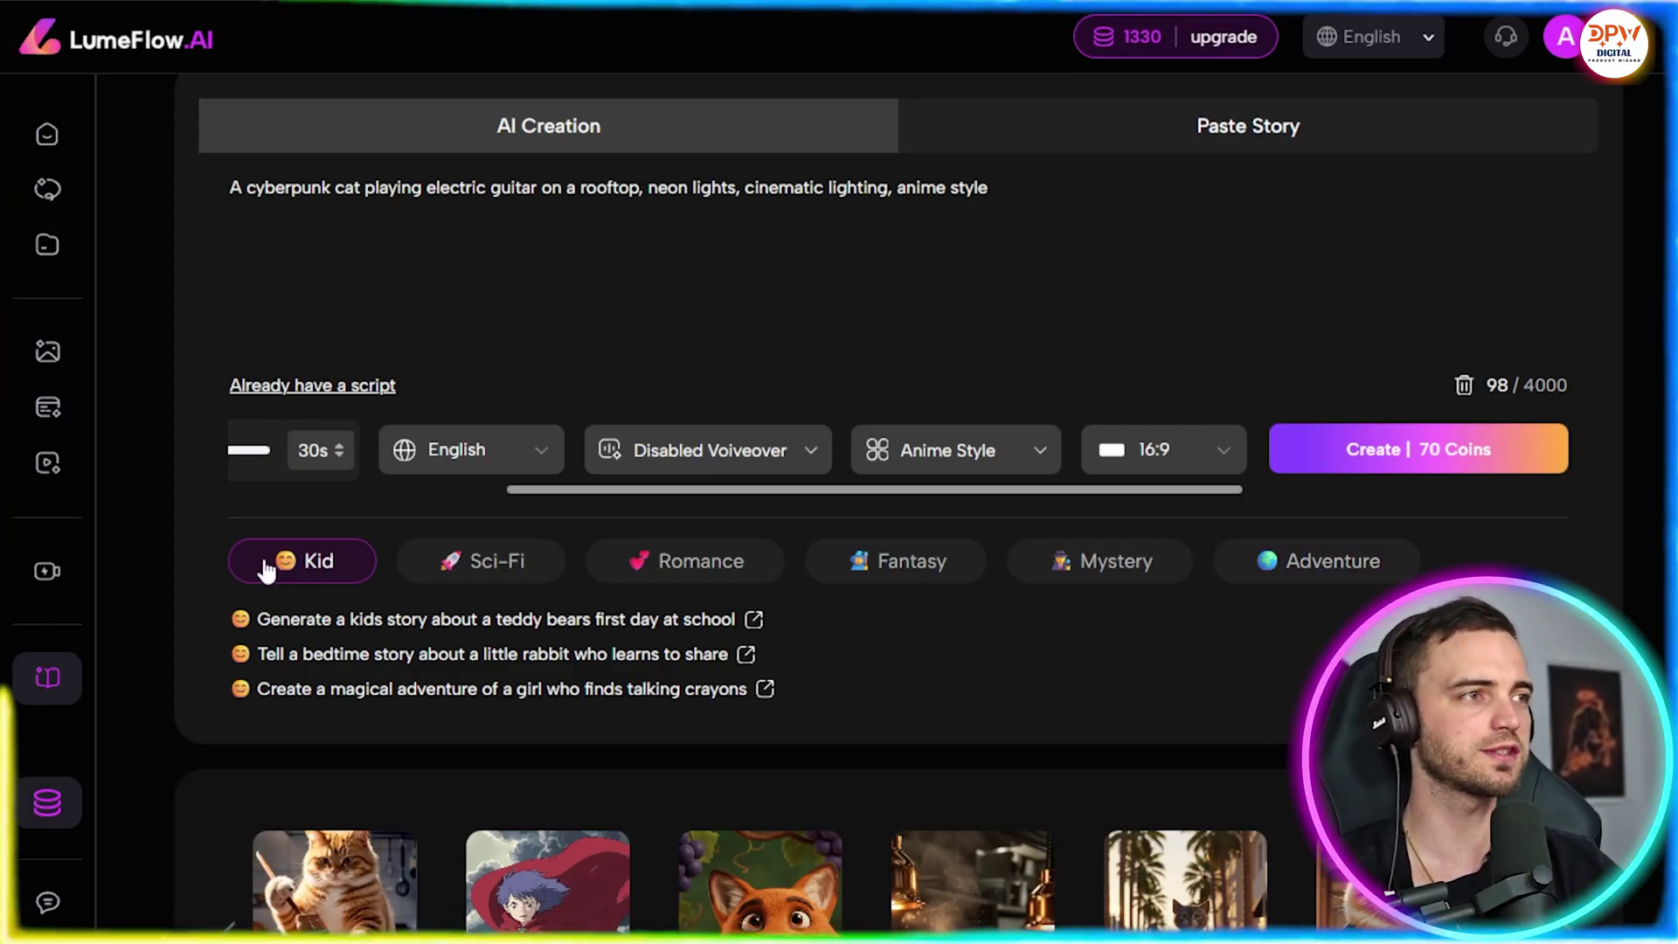
Step: Switch the story genre to Sci-Fi to show sci-fi story suggestions
left_click(513, 567)
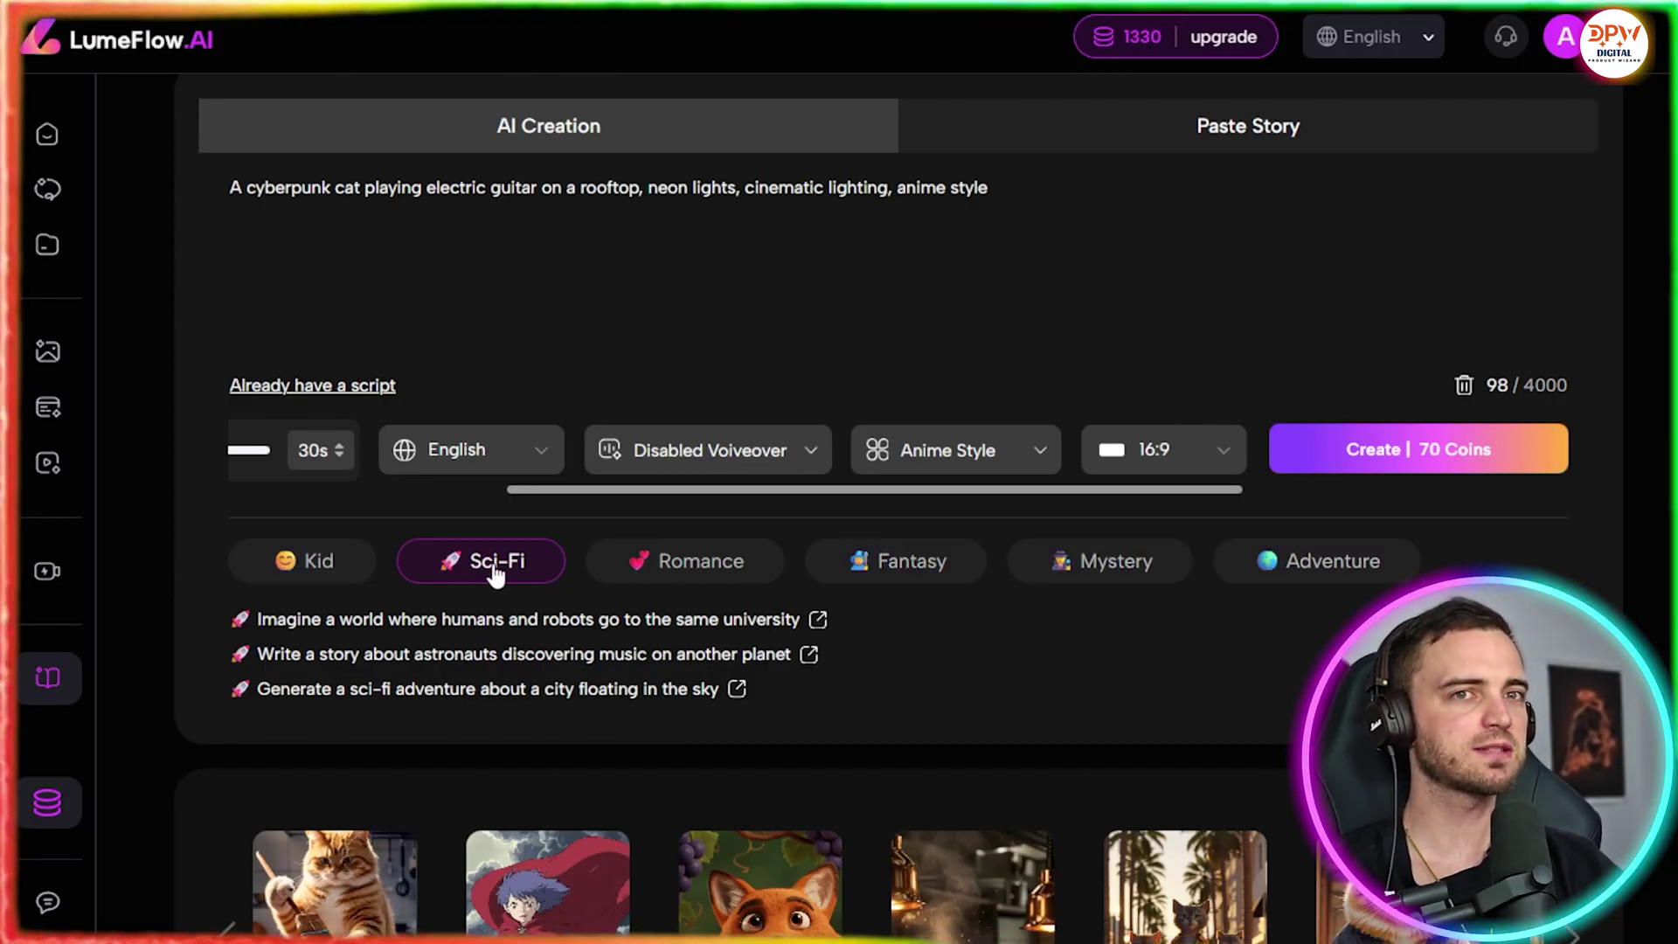
left_click_drag(245, 193, 333, 193)
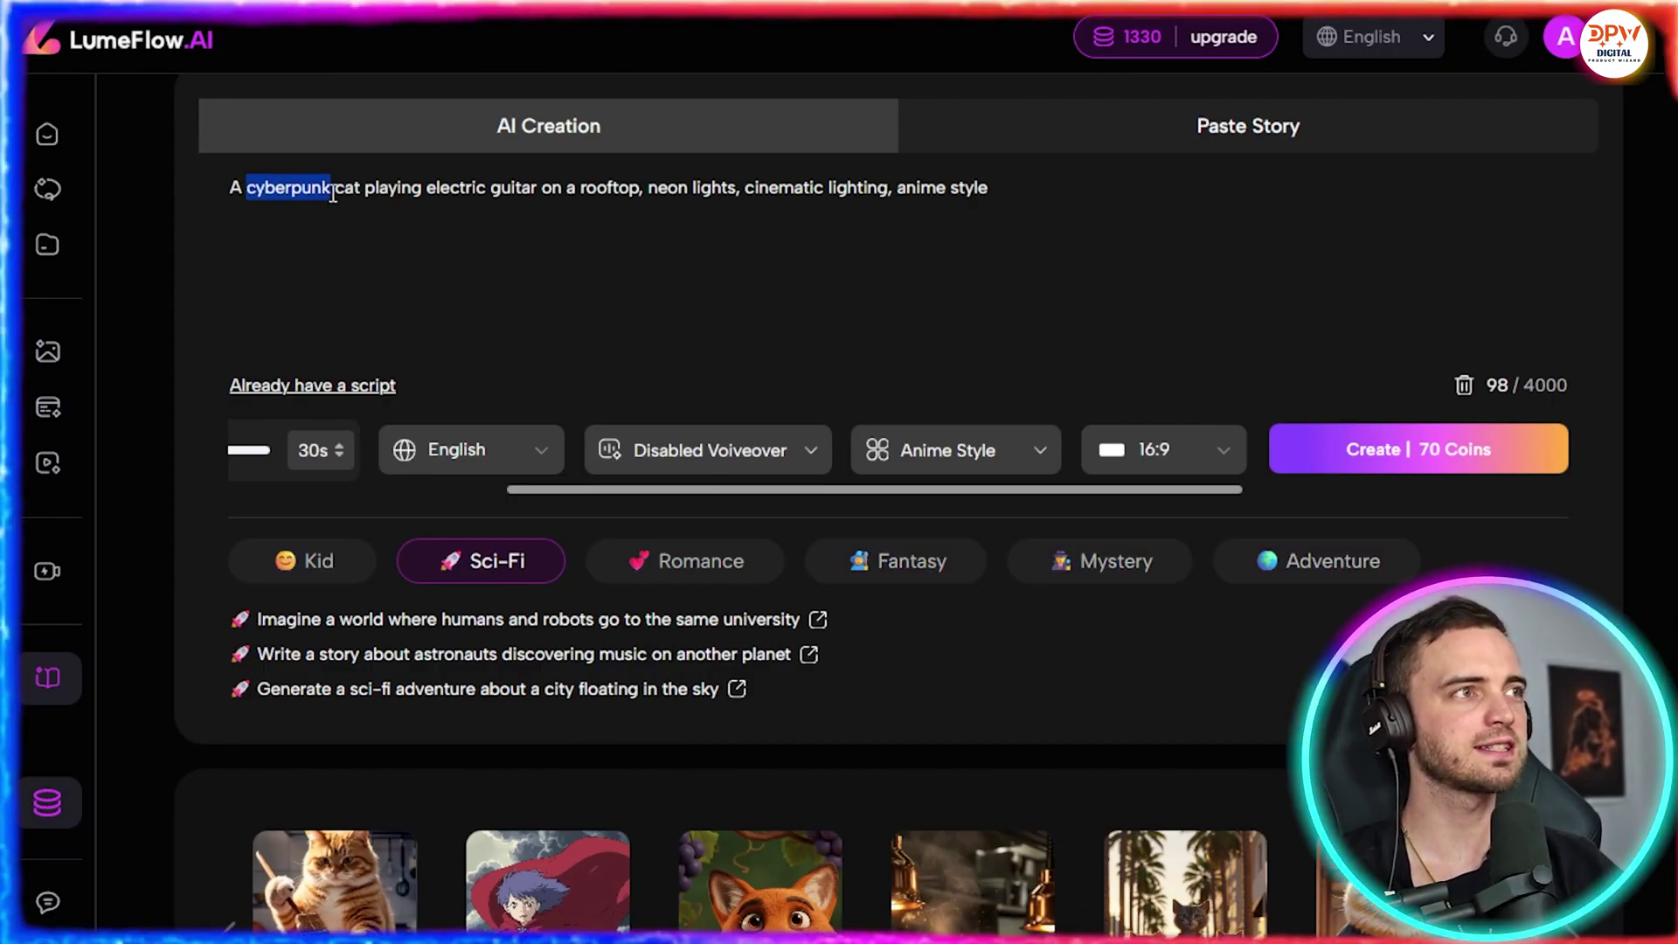
left_click(332, 191)
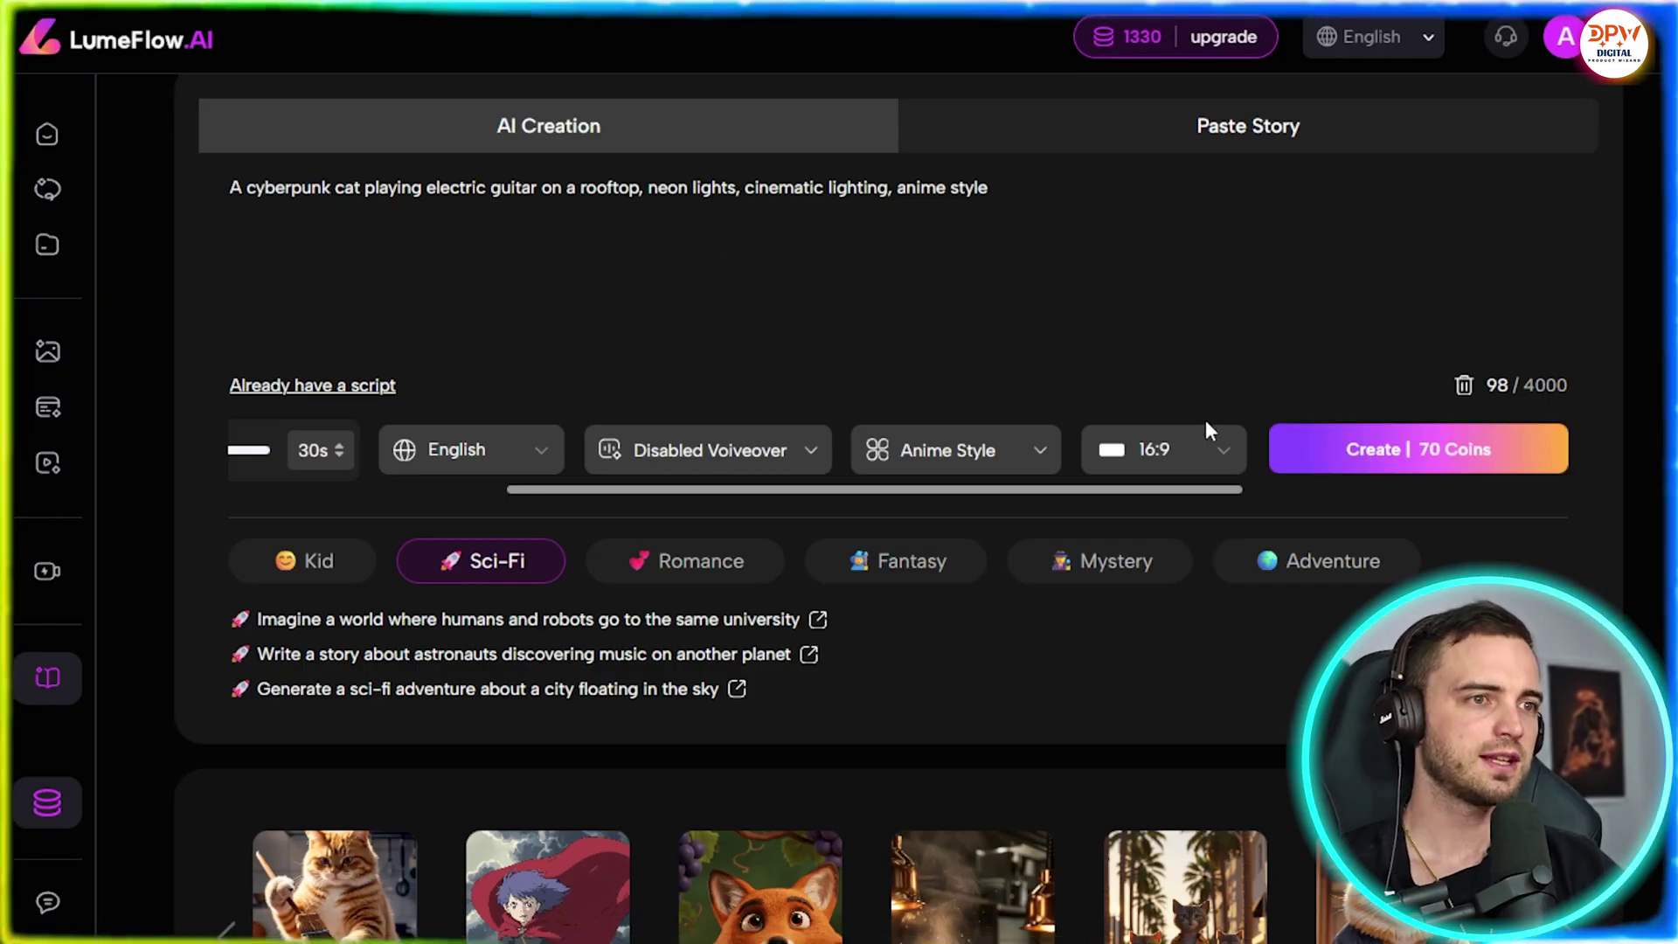
scroll(1215, 418, "down", 4)
scroll(1218, 410, "up", 5)
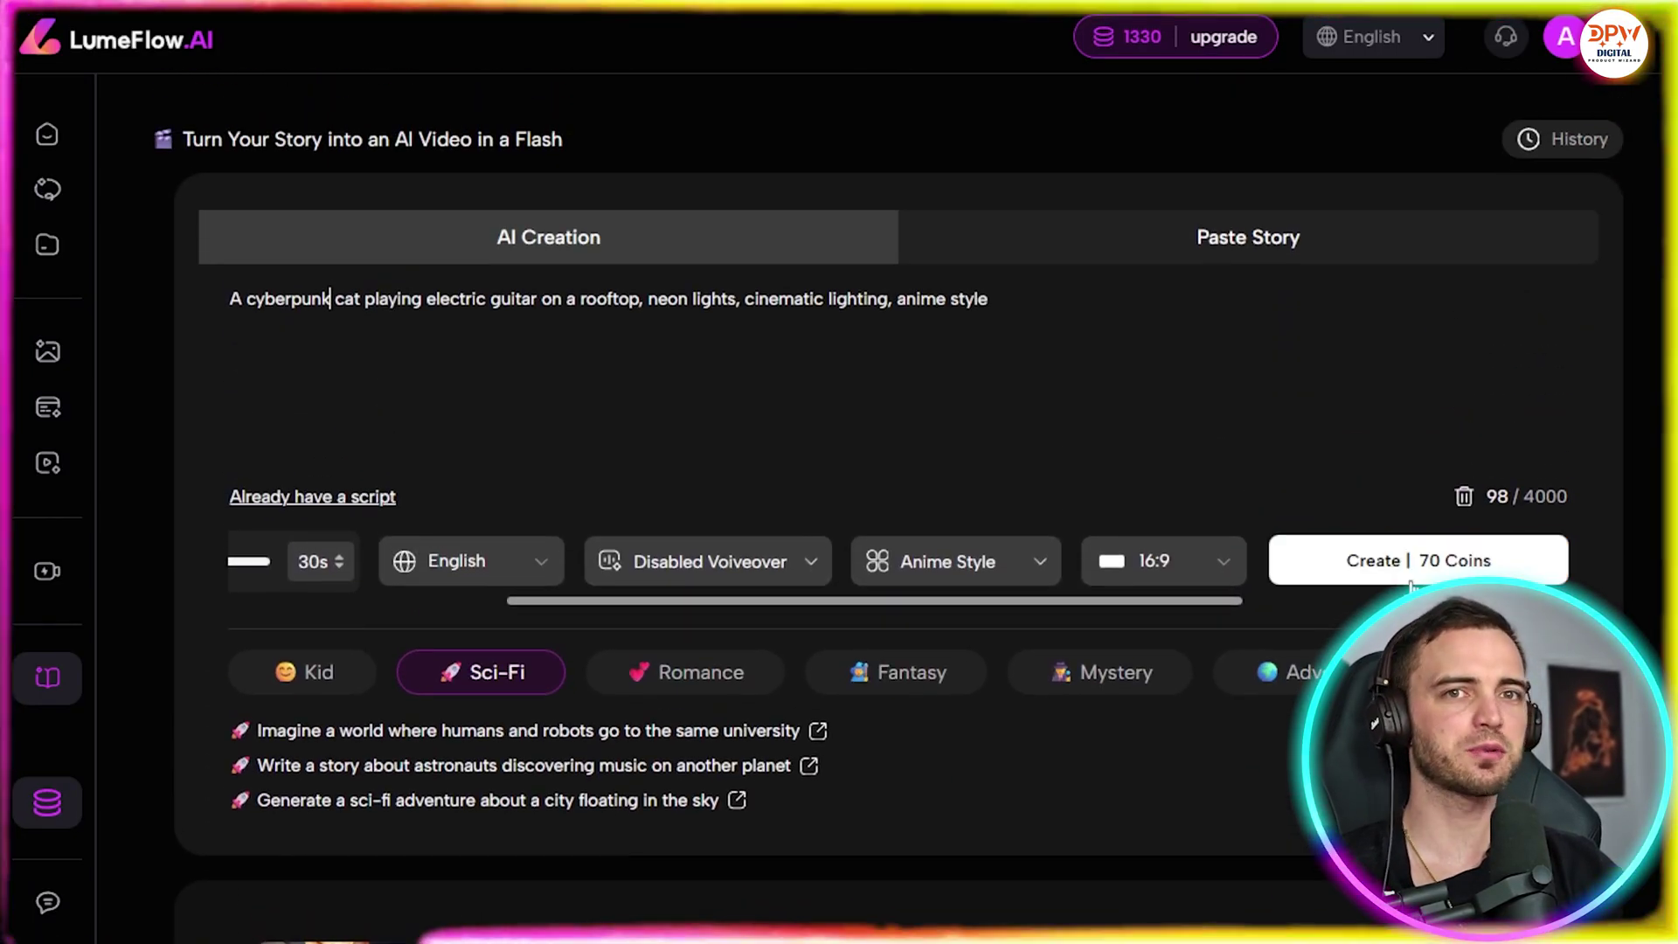
Step: Generate the cyberpunk cat story for 70 coins and rewind the preview to scene 1
left_click(1418, 541)
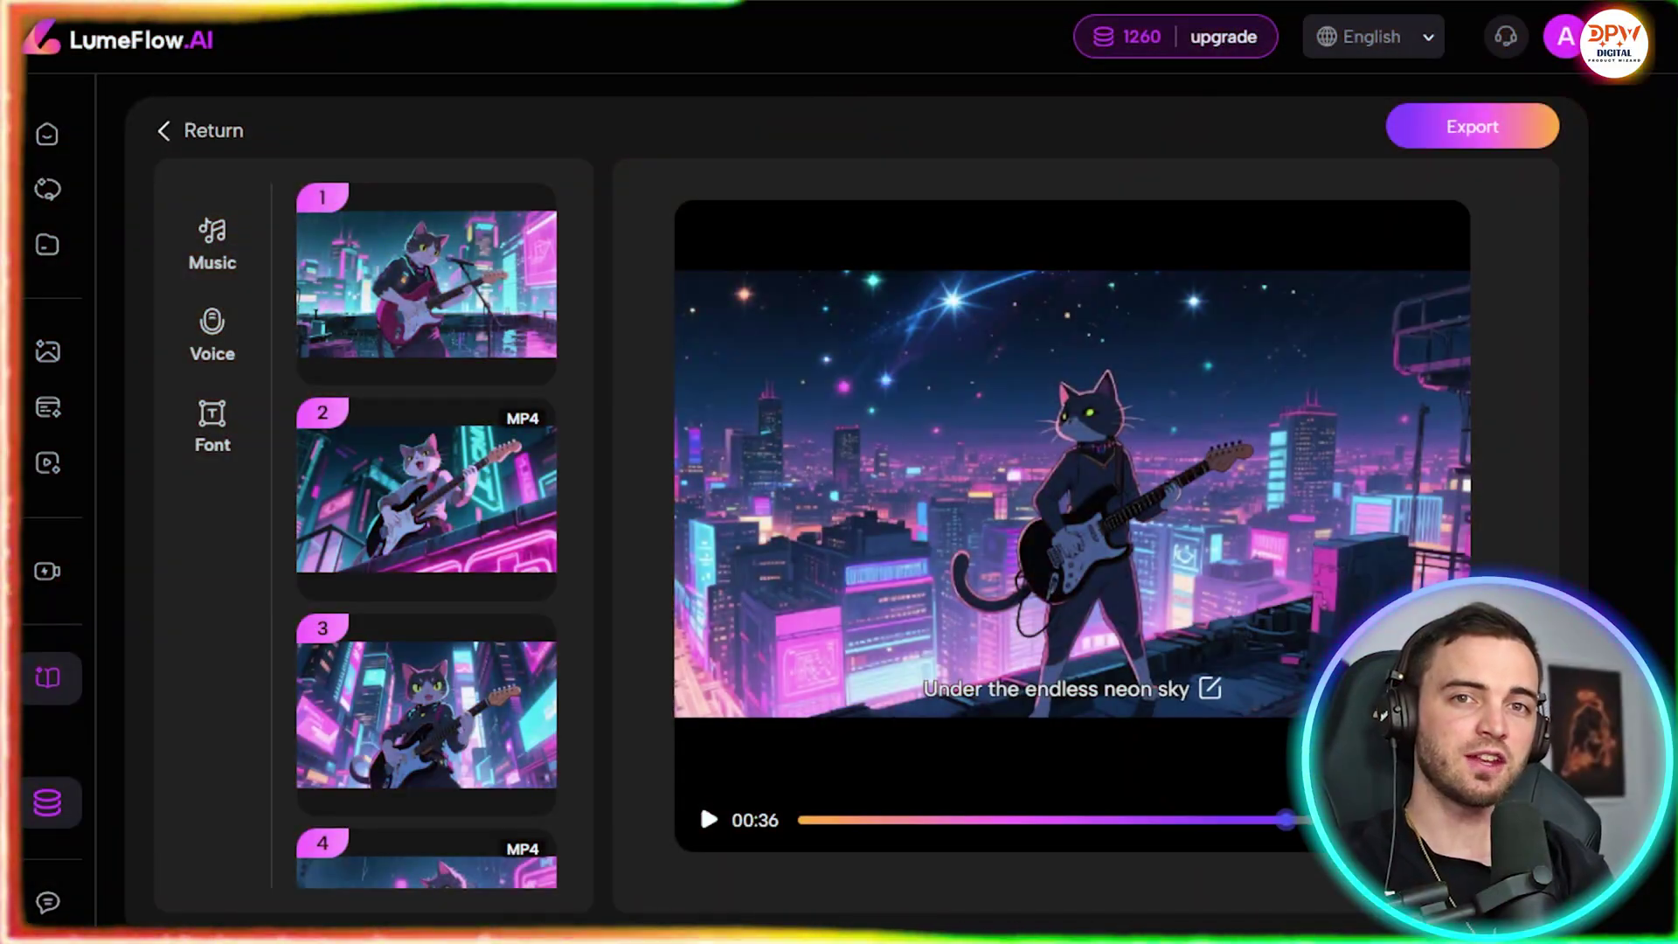
scroll(427, 289, "down", 2)
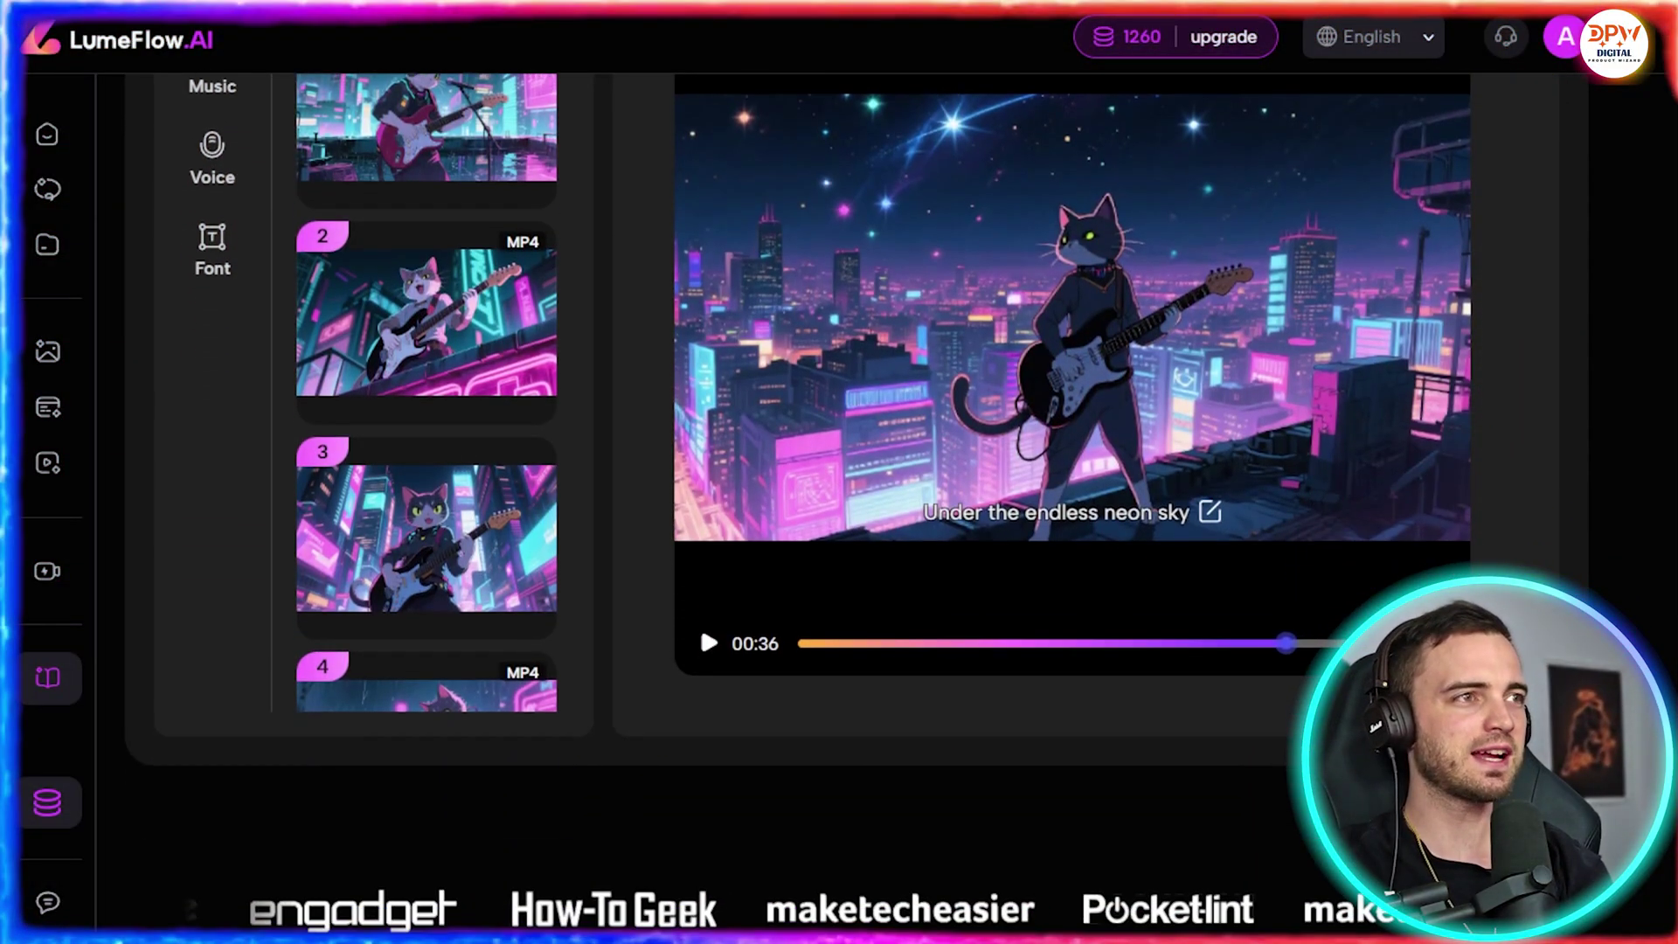
scroll(427, 288, "up", 2)
mouse_move(426, 289)
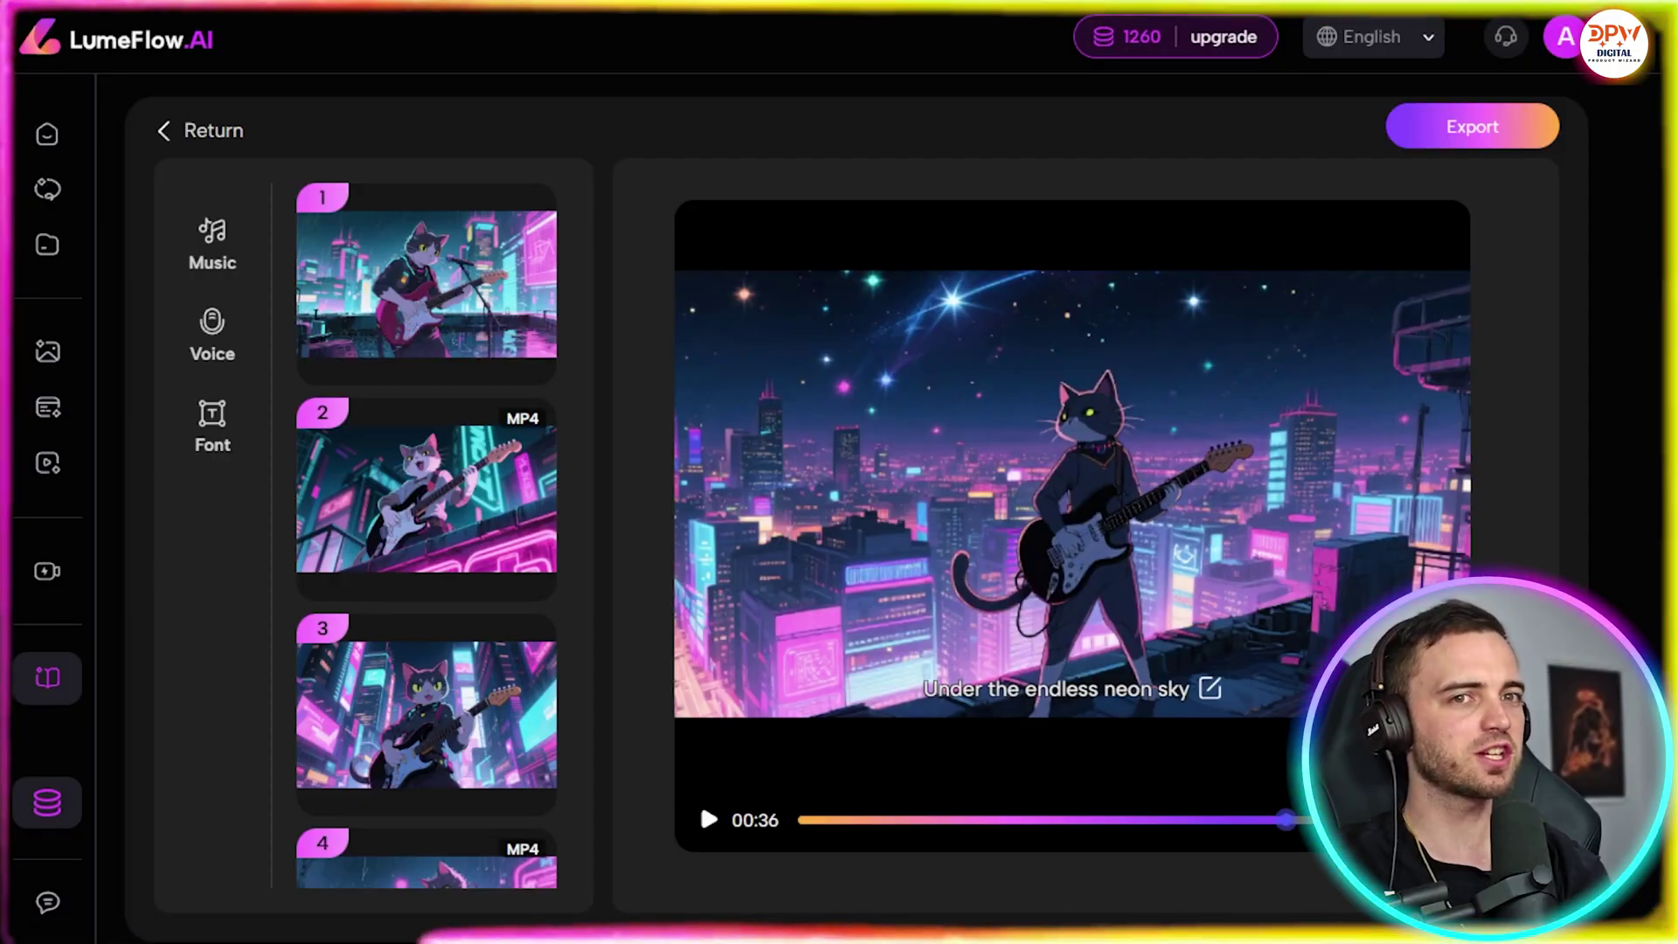
left_click_drag(1285, 820, 797, 813)
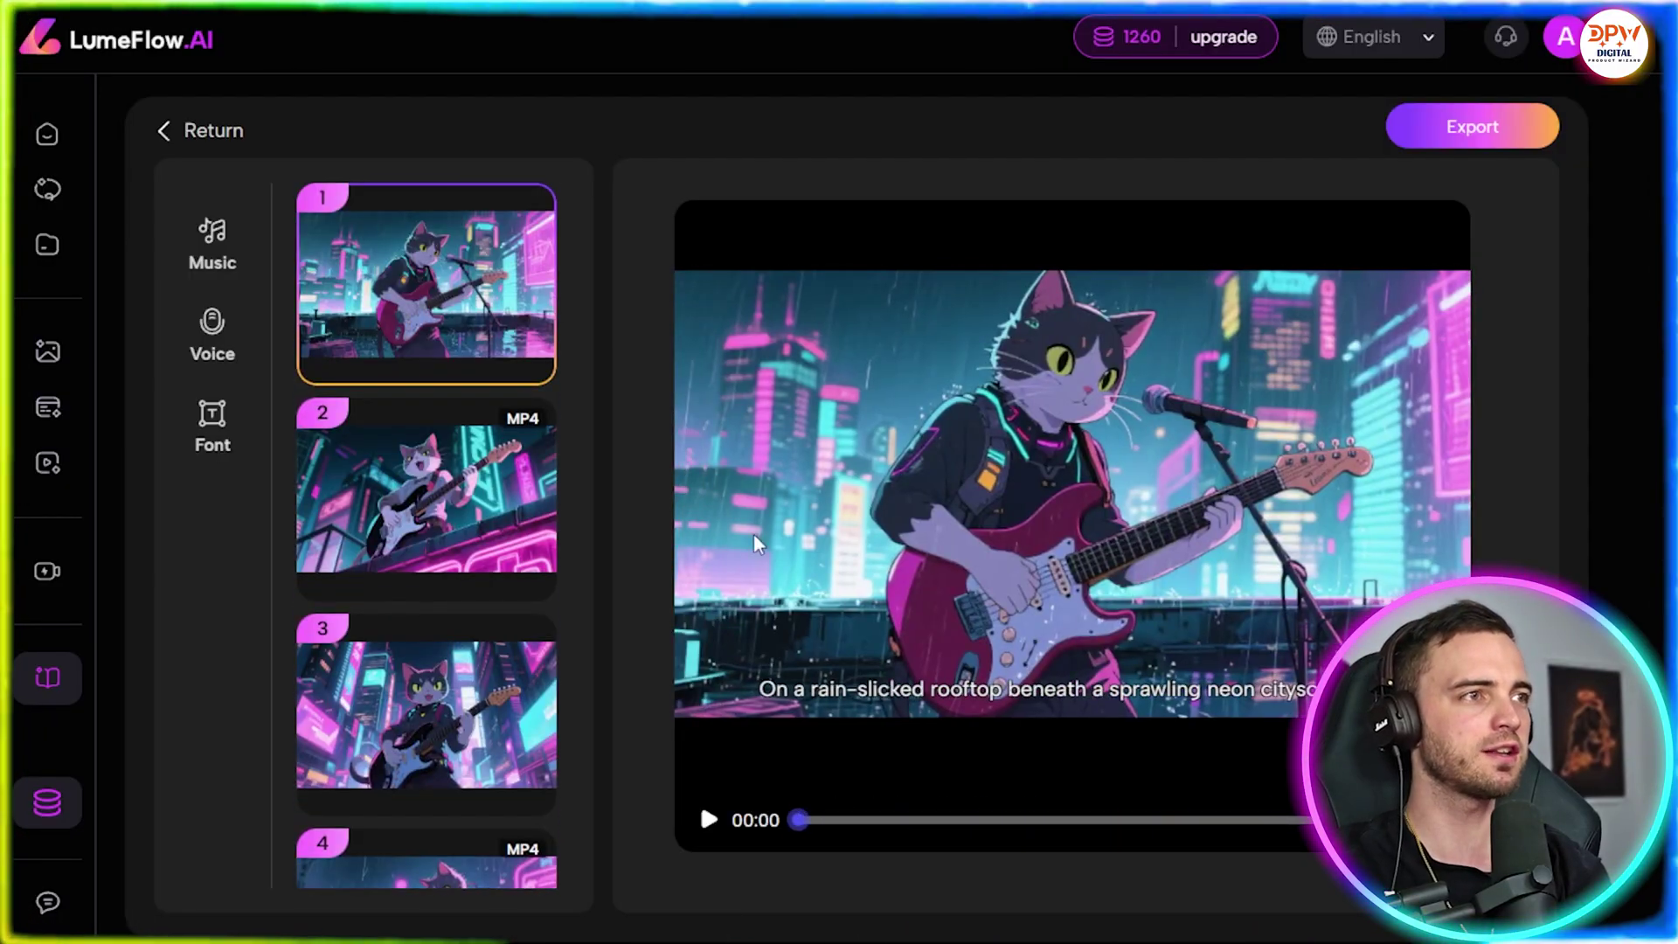
mouse_move(428, 337)
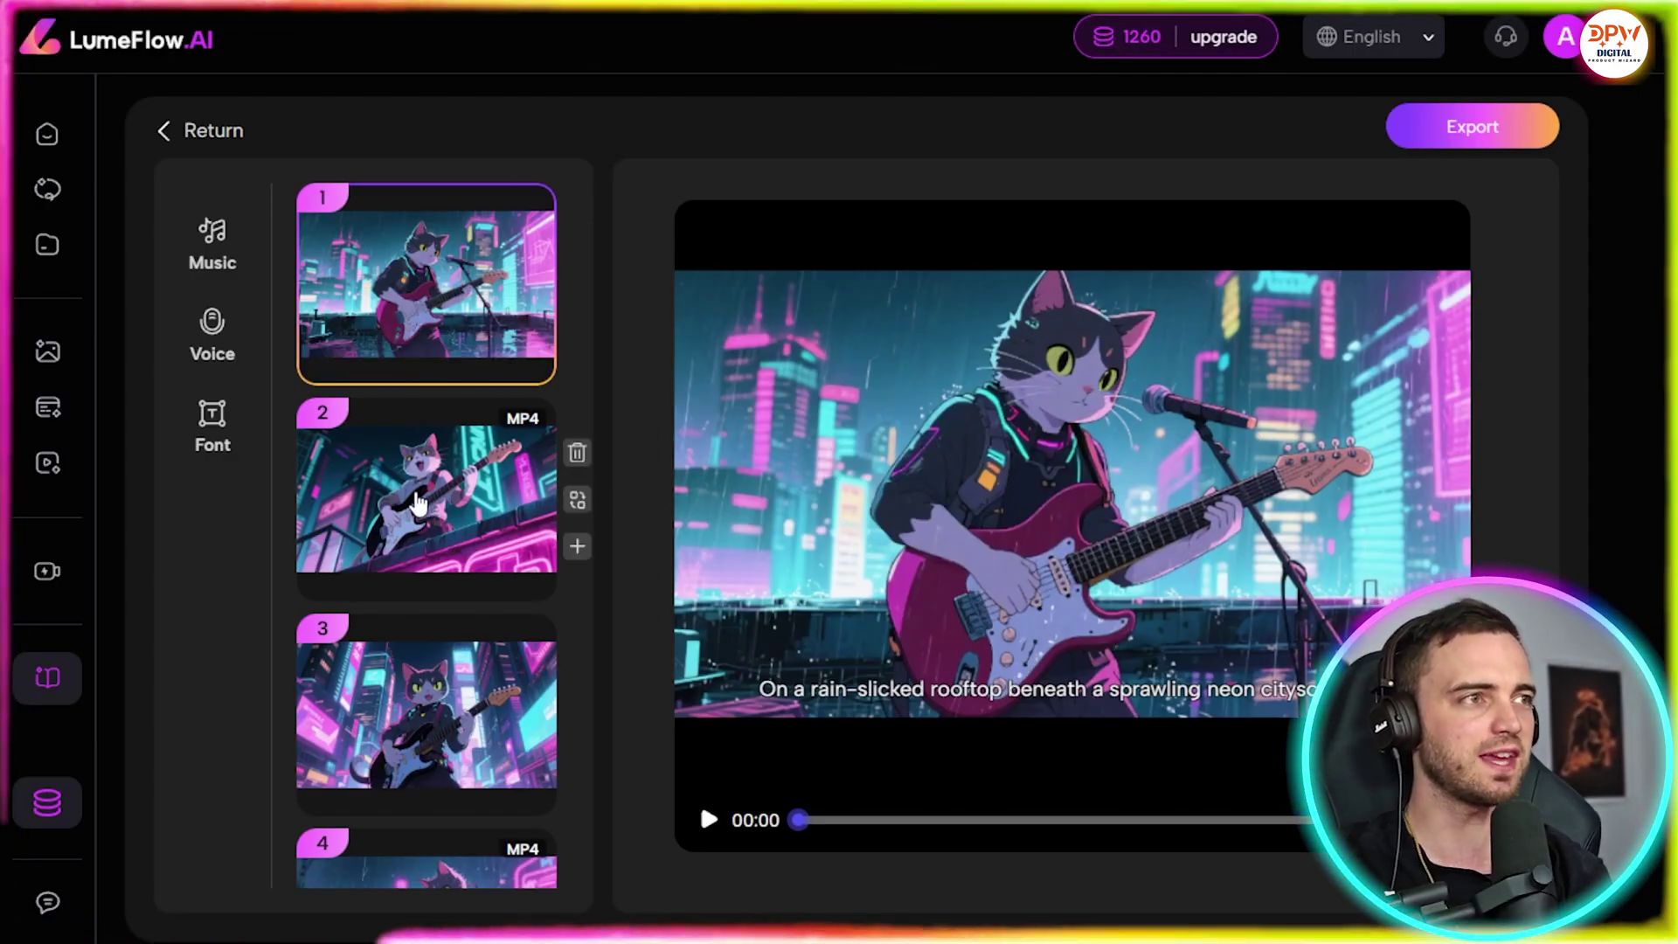
Step: Preview scene 2, playing and then pausing its clip
left_click(418, 503)
left_click(475, 297)
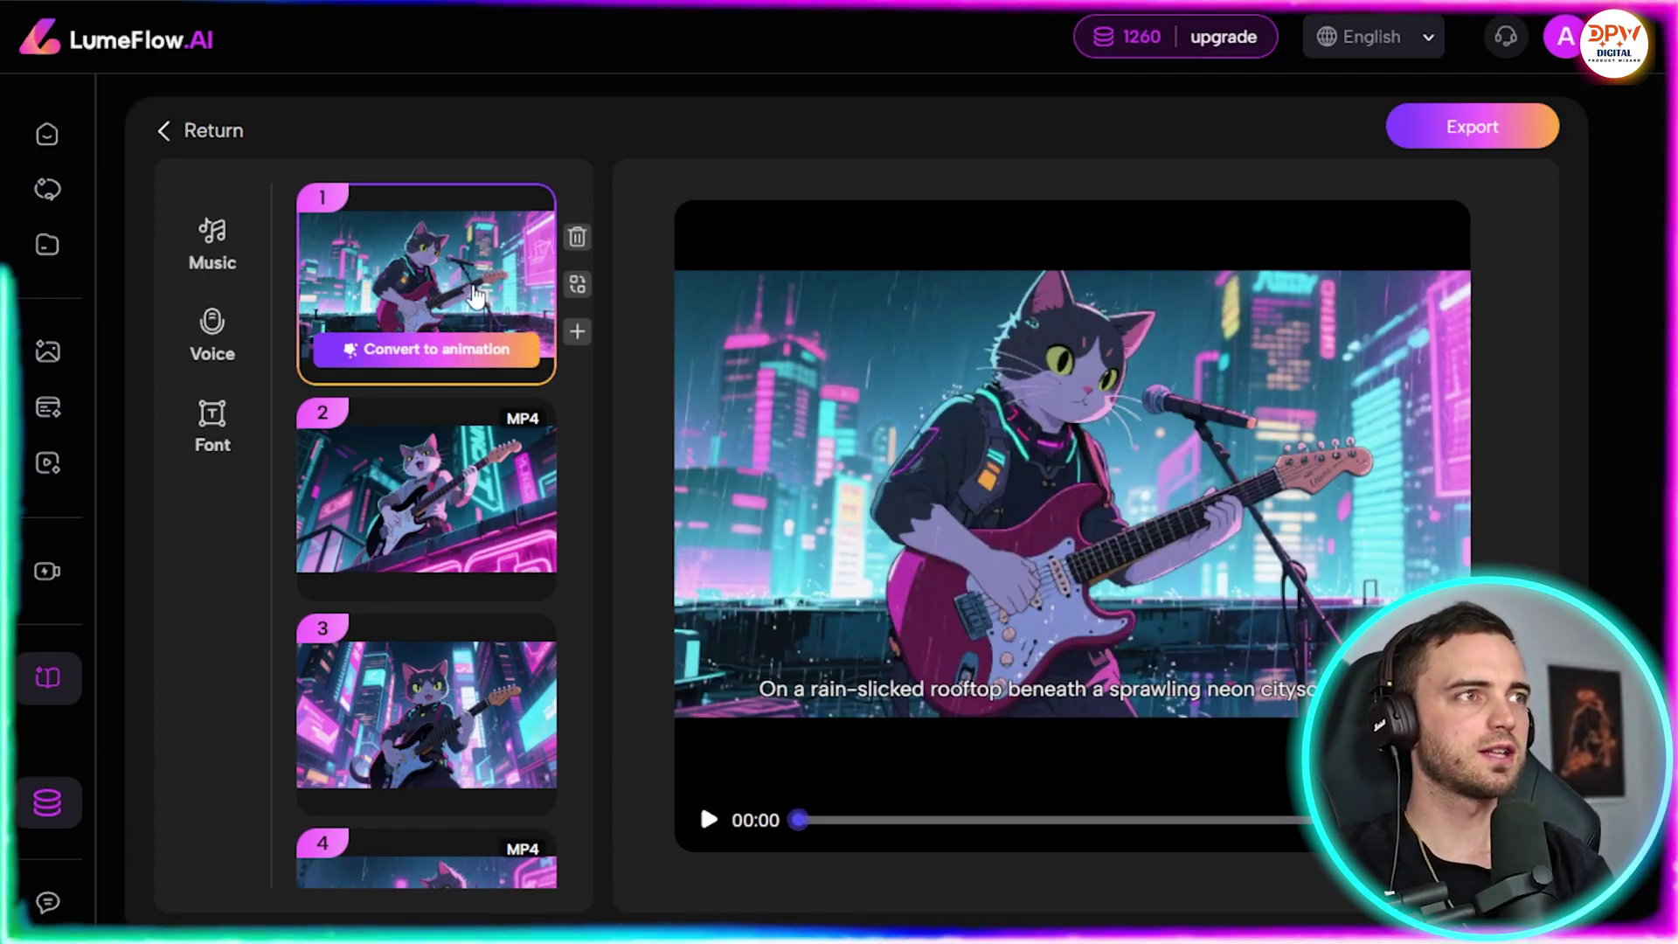
left_click(424, 488)
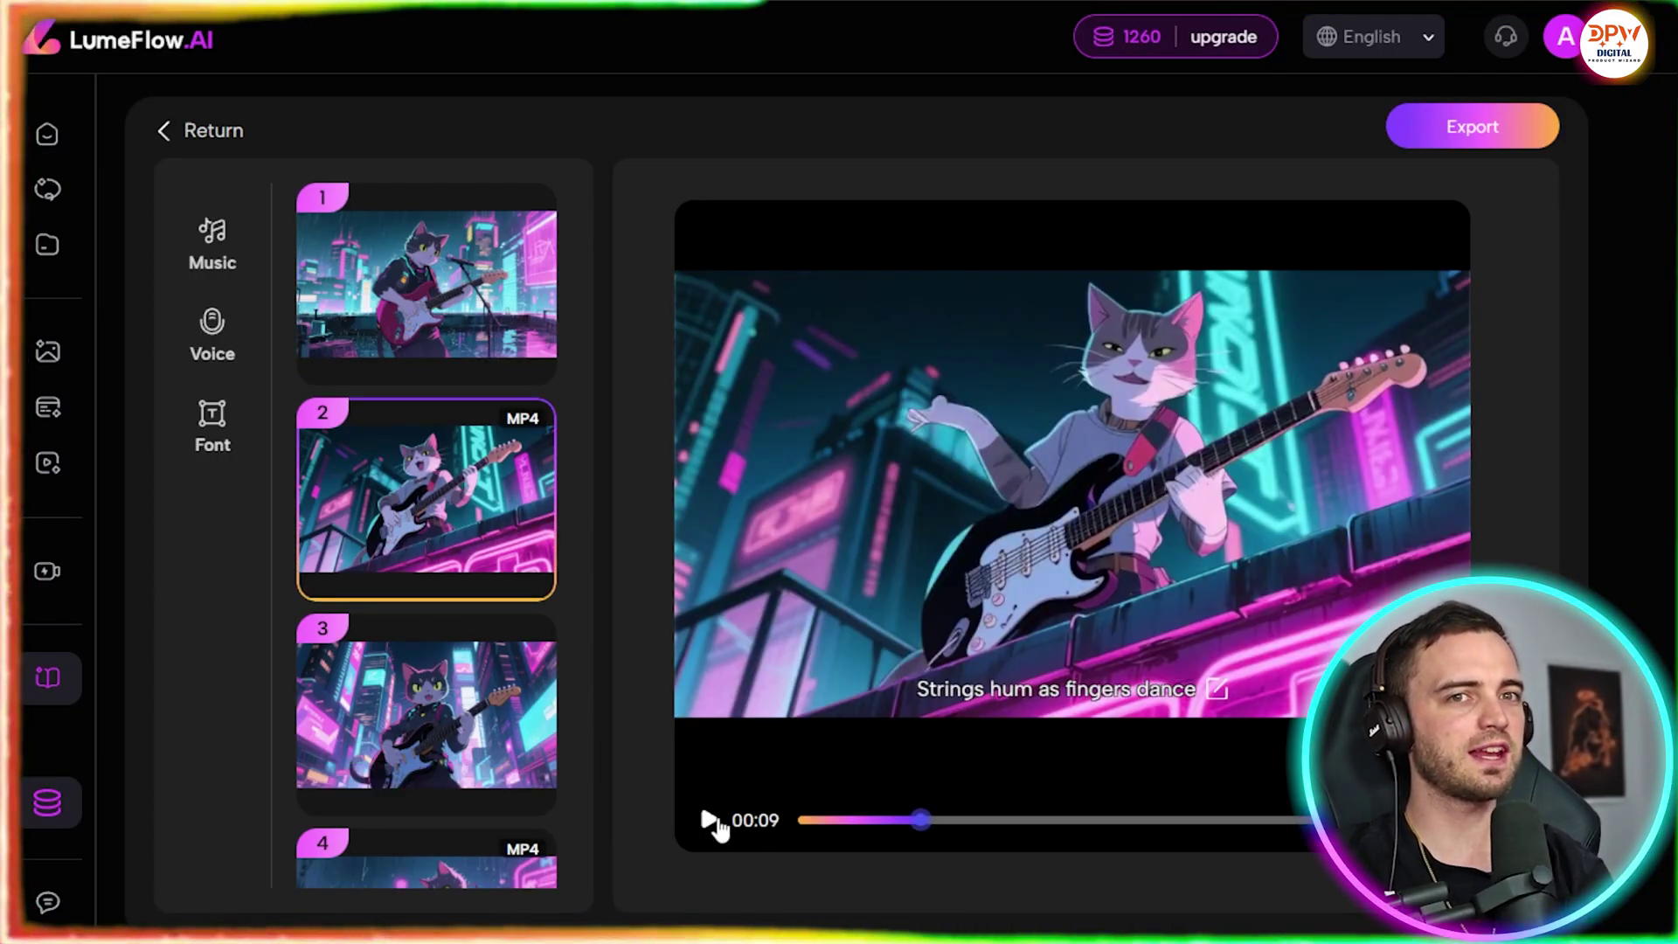
left_click(708, 822)
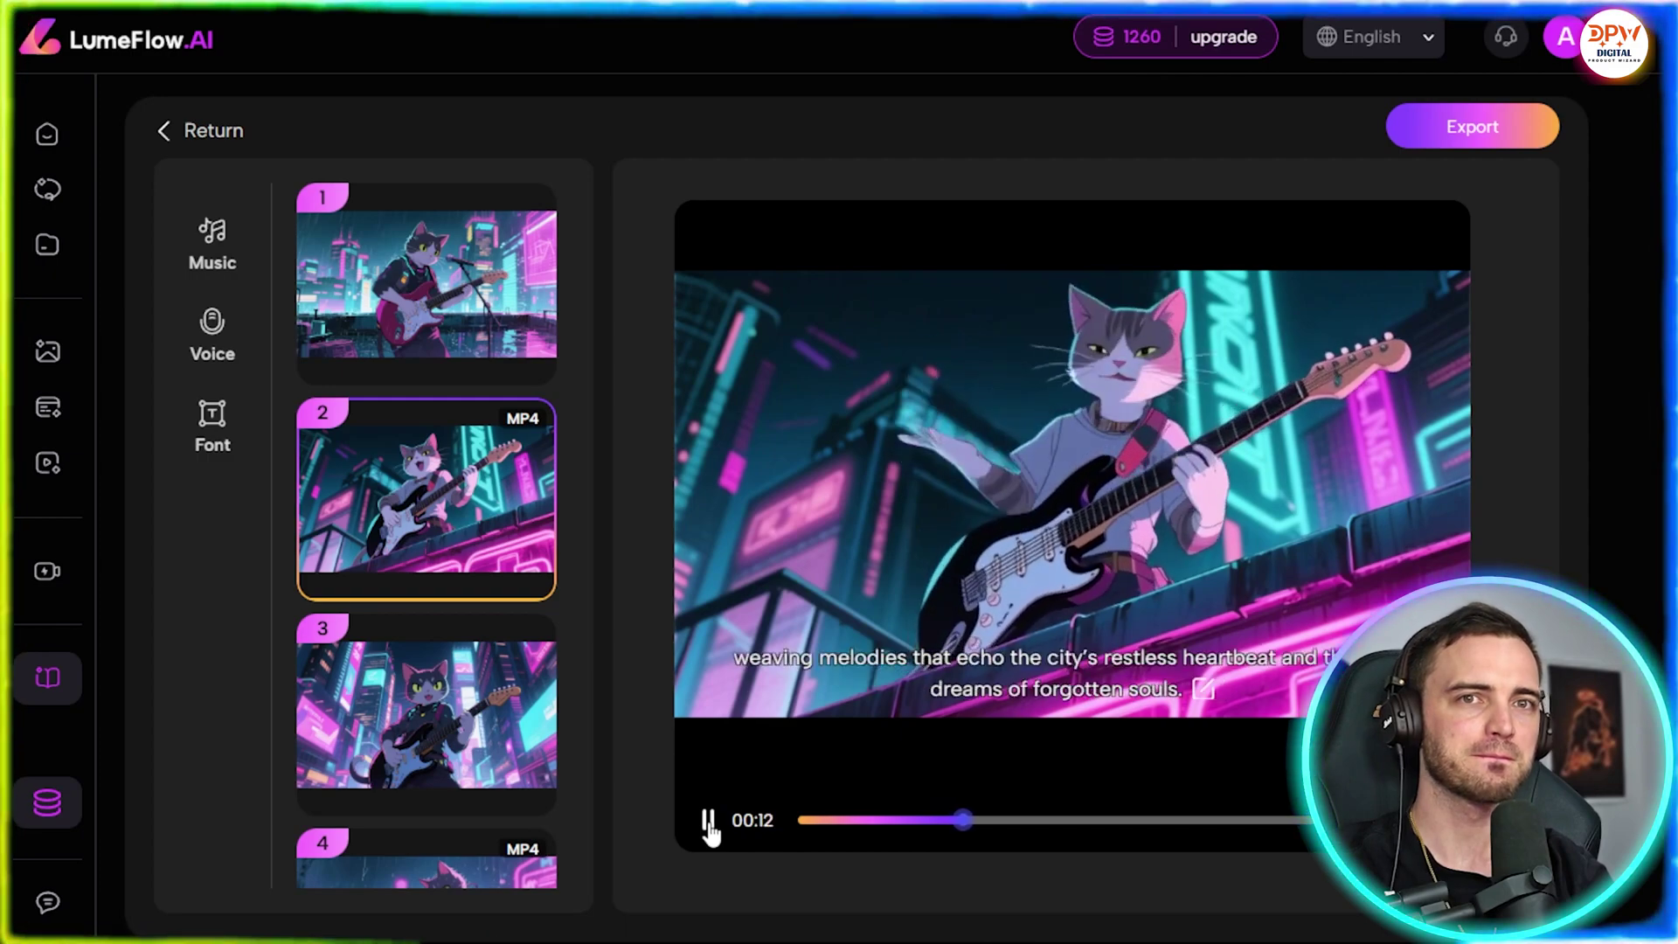
left_click(708, 822)
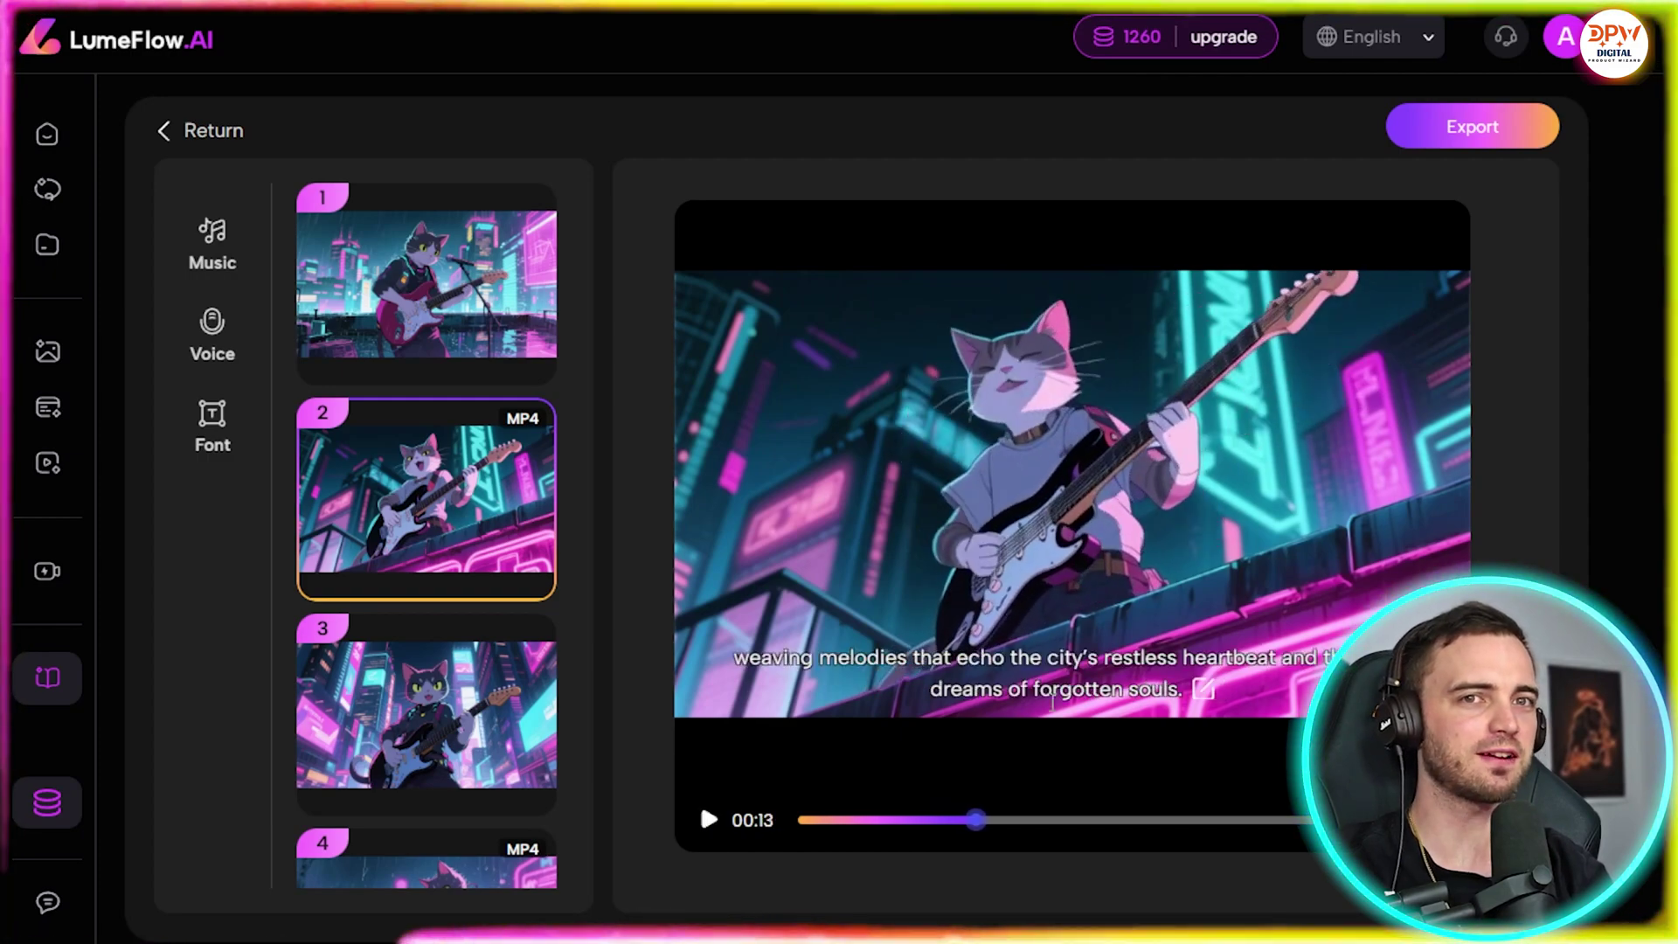
scroll(603, 582, "down", 2)
scroll(603, 582, "up", 2)
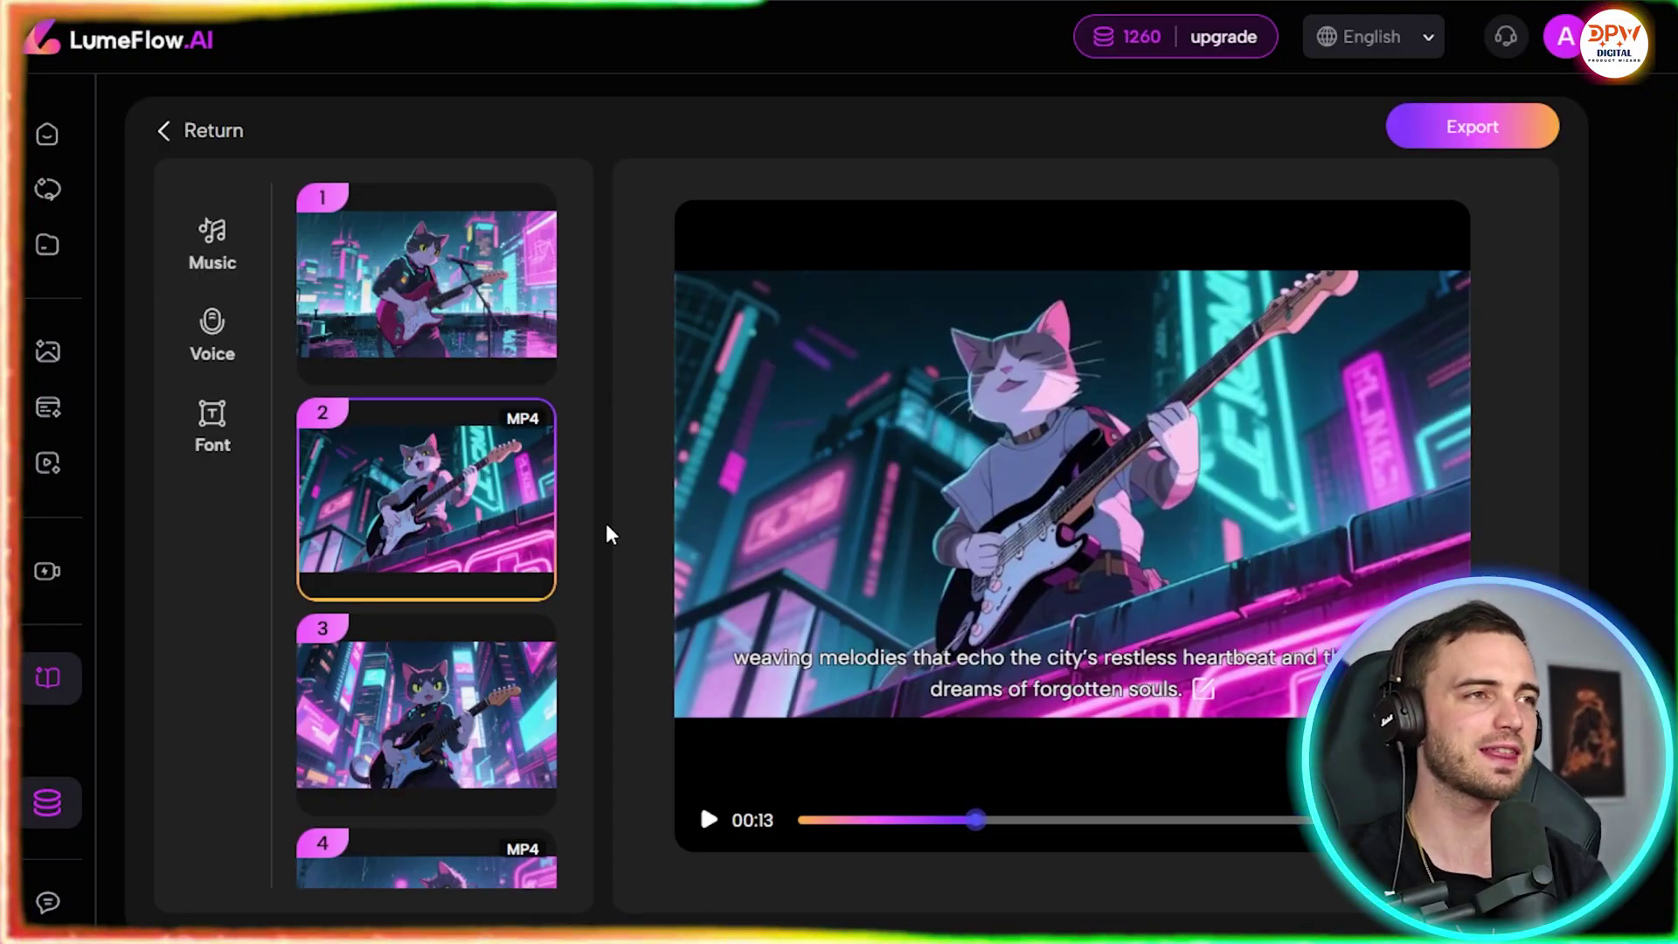
scroll(419, 612, "down", 5)
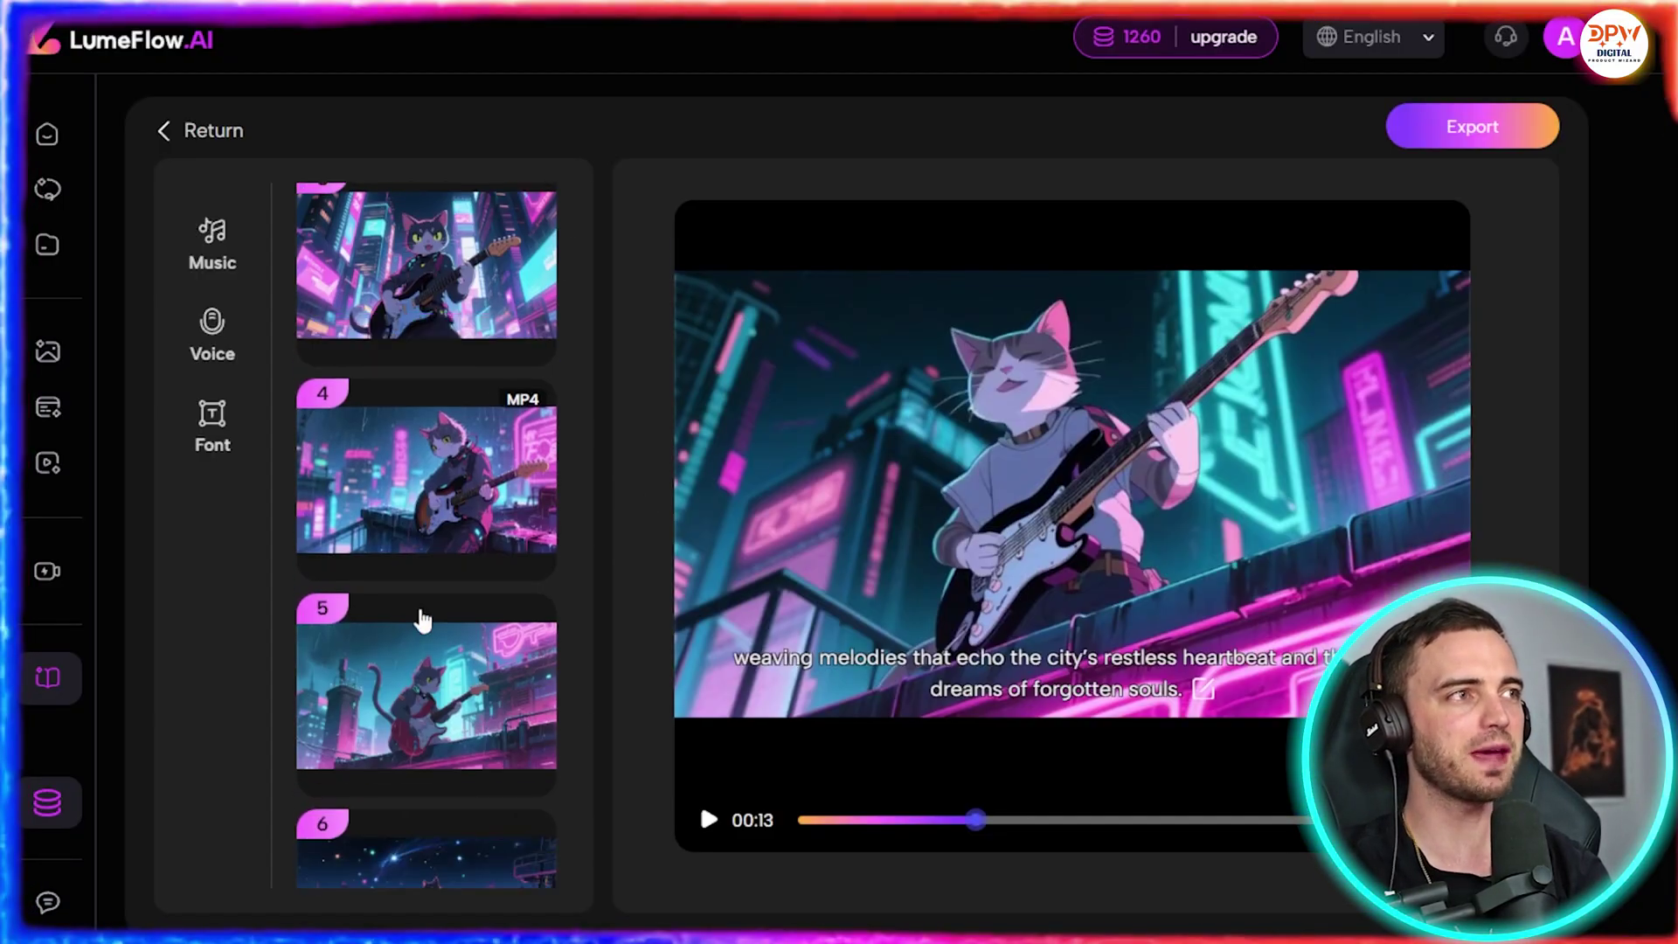
scroll(437, 783, "up", 5)
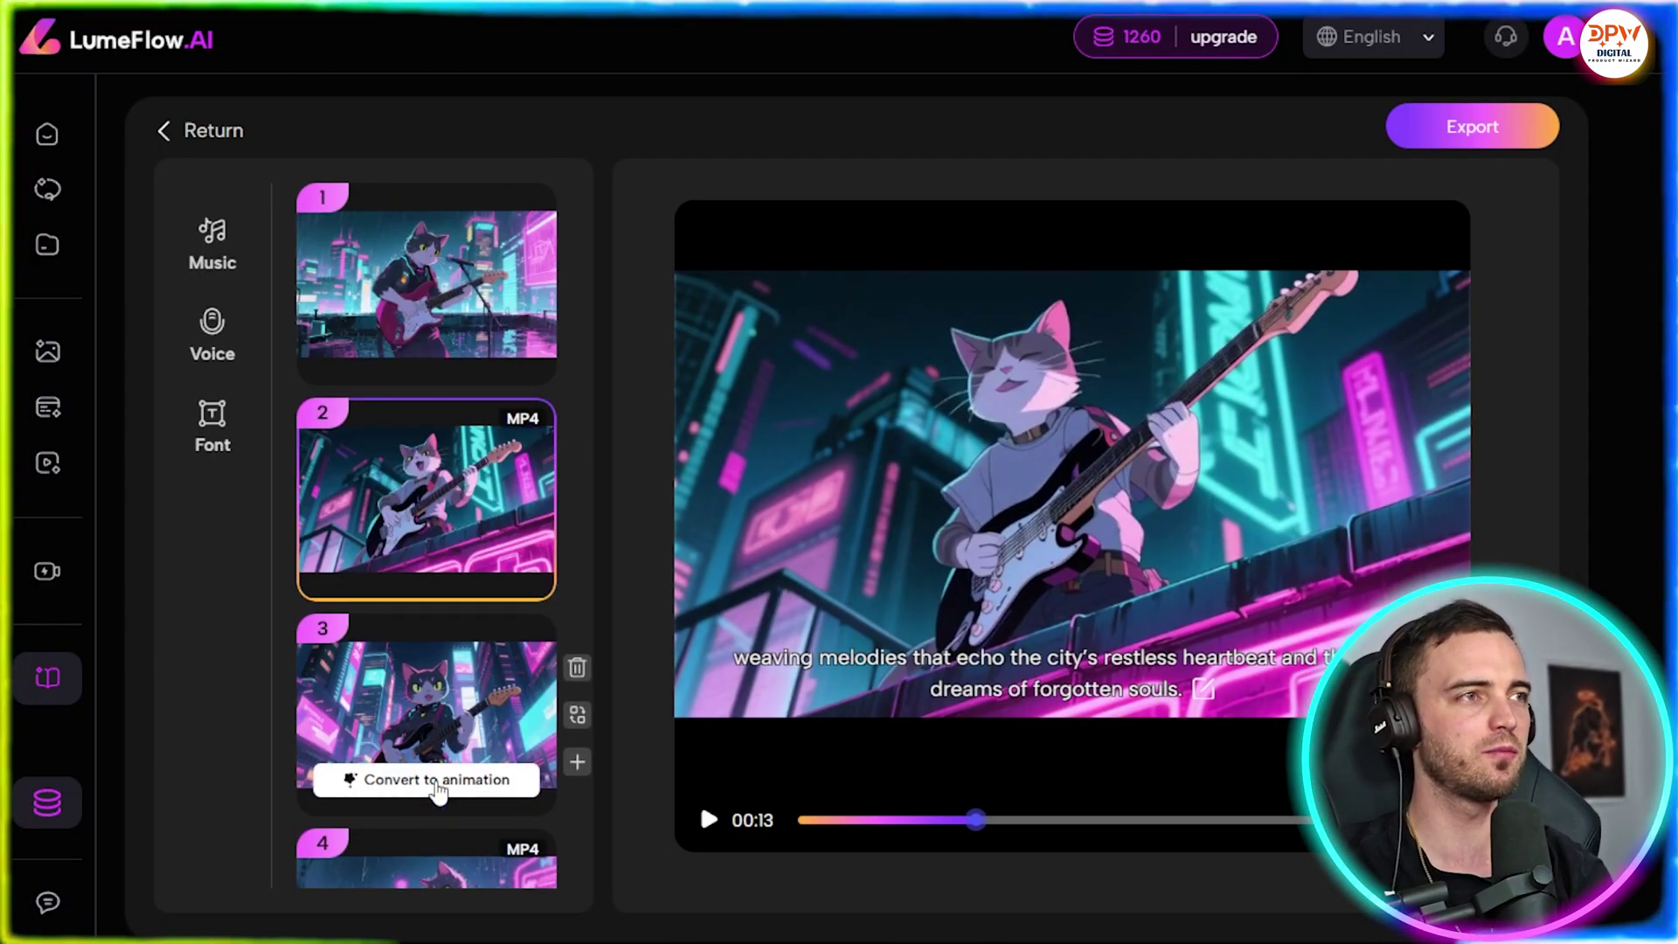
Step: Step through scenes 1 and 3, then play scene 4, 'Amidst the glowing chaos'
left_click(443, 301)
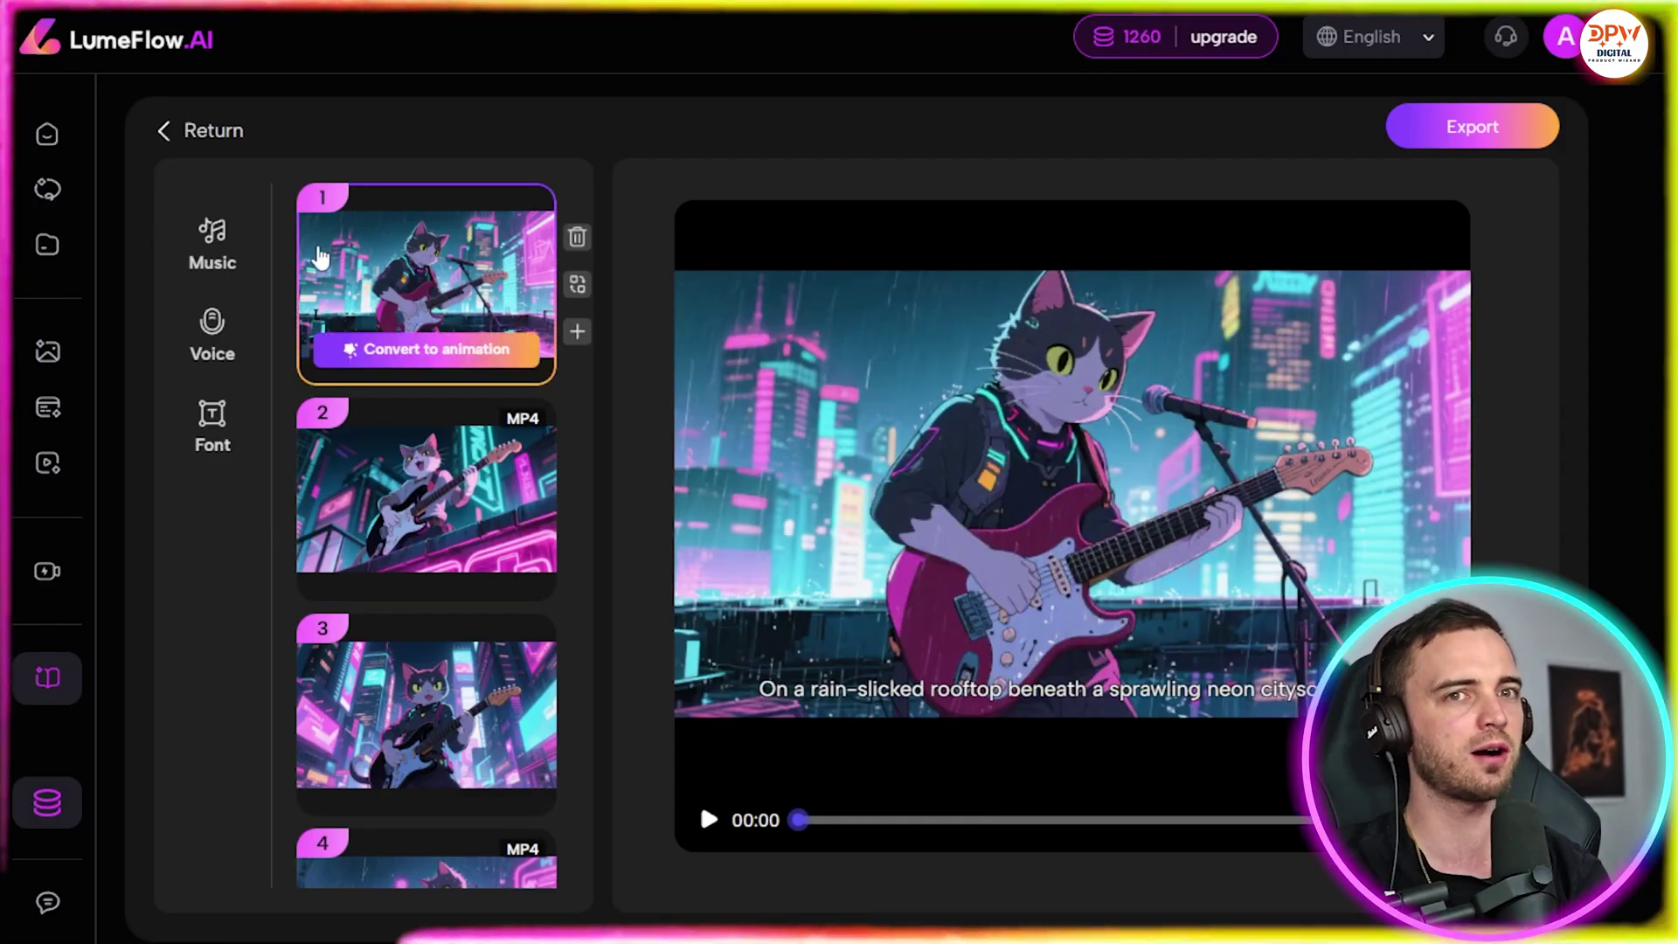
scroll(419, 359, "down", 3)
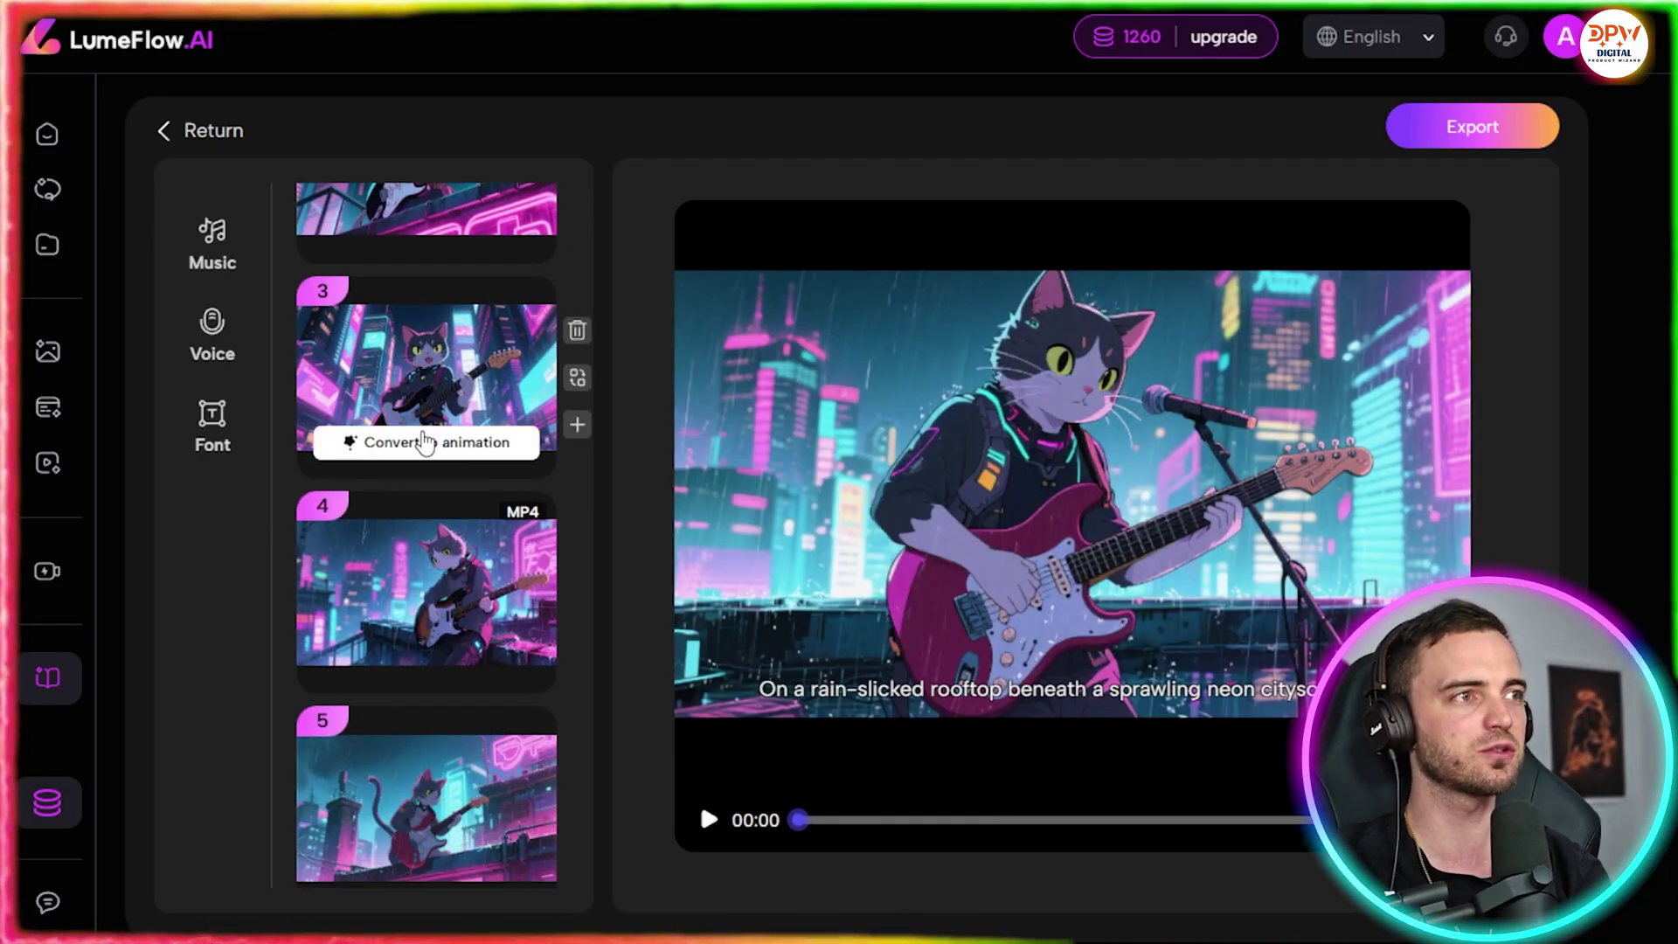
left_click(441, 374)
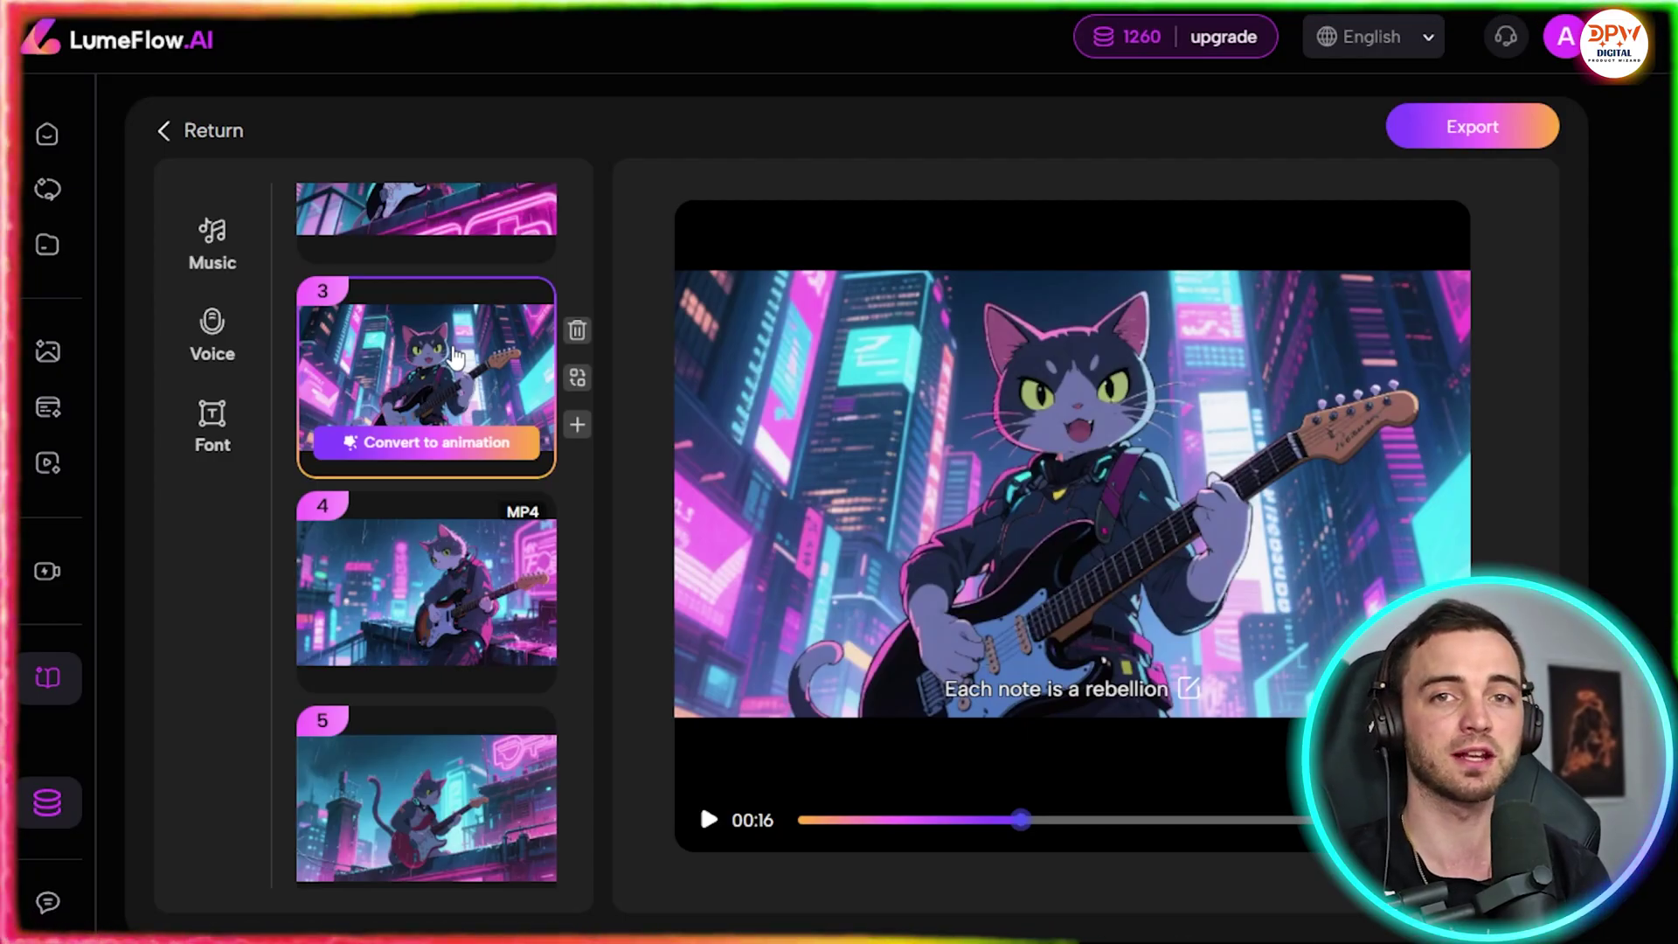
left_click(448, 572)
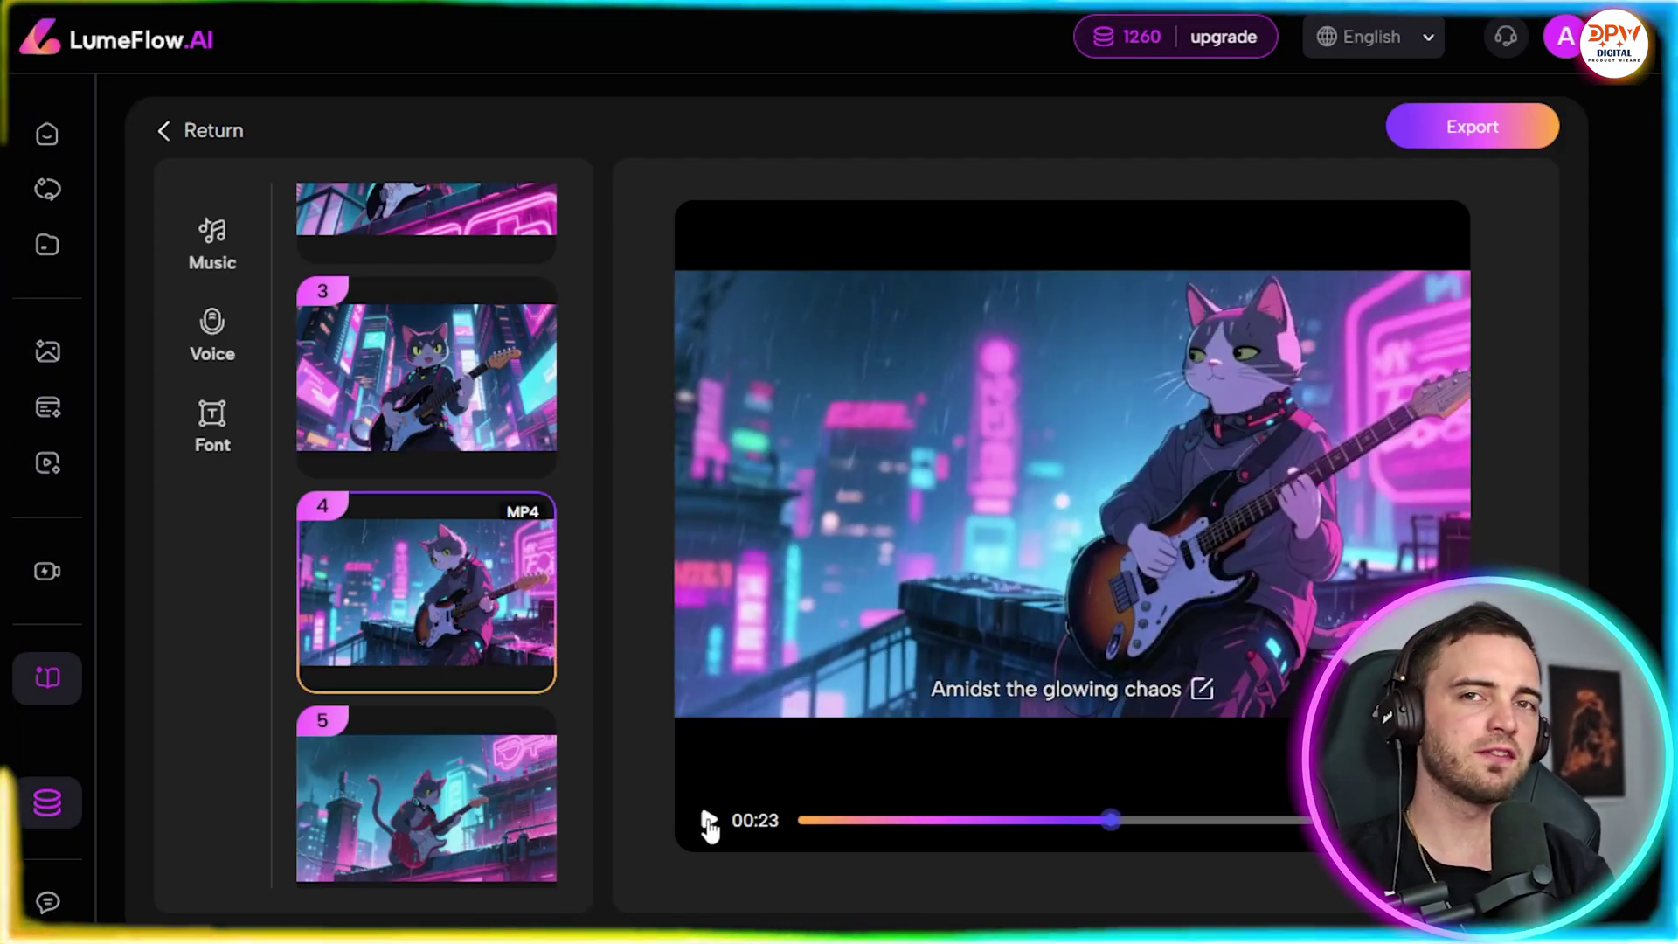
left_click(709, 822)
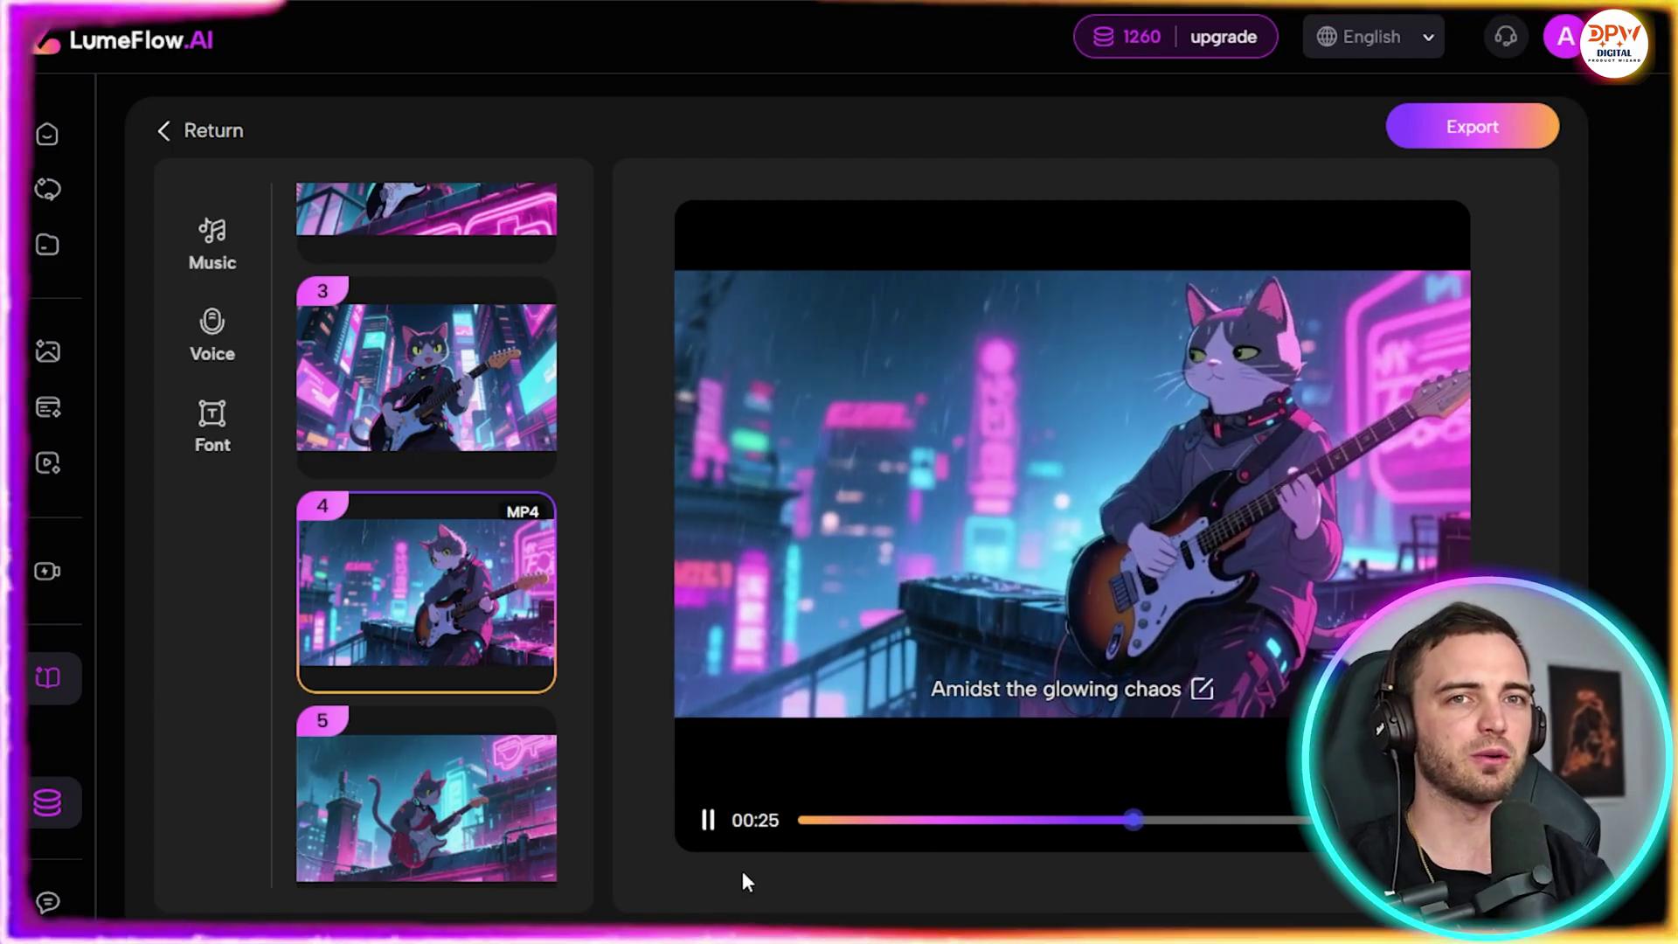